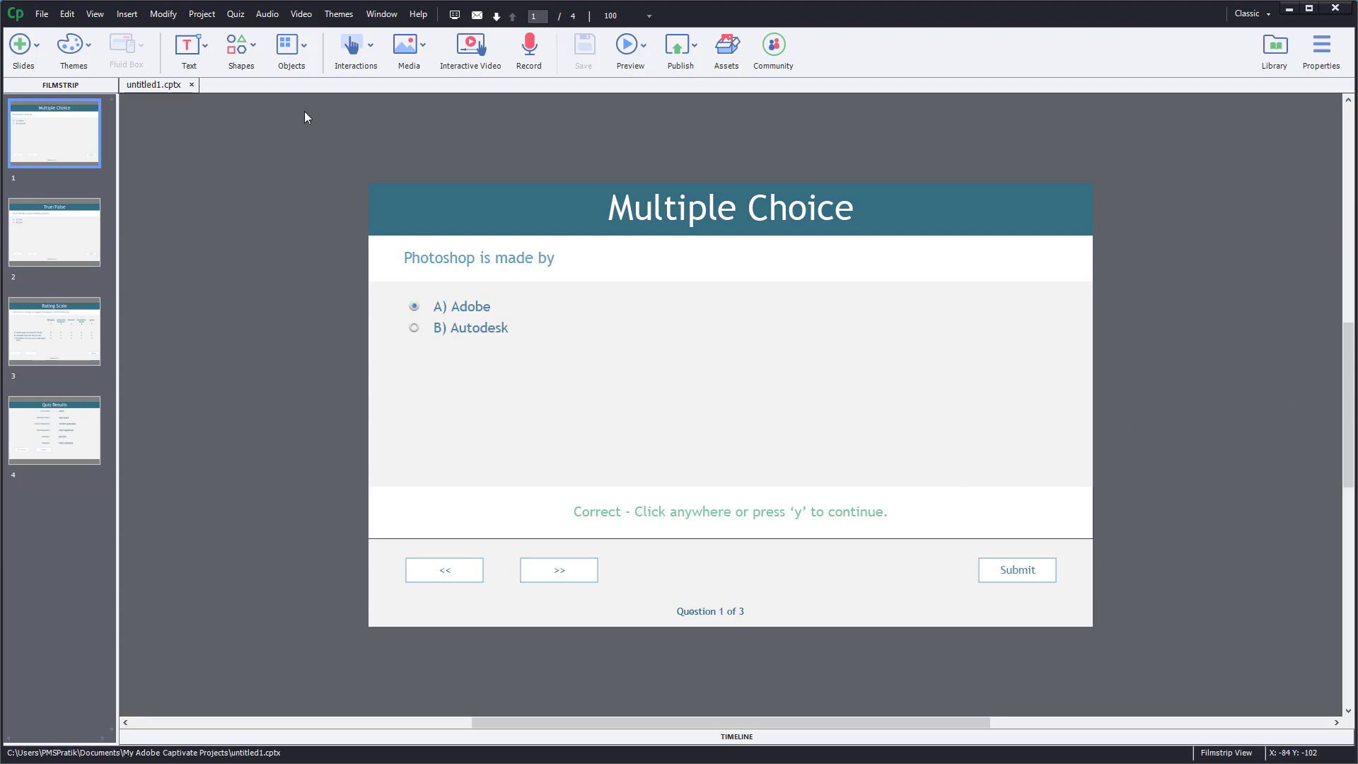
Look through the quiz project's slides, from the questions to the Quiz Results slide, and return to the Multiple Choice slide.
left_click(63, 251)
left_click(59, 334)
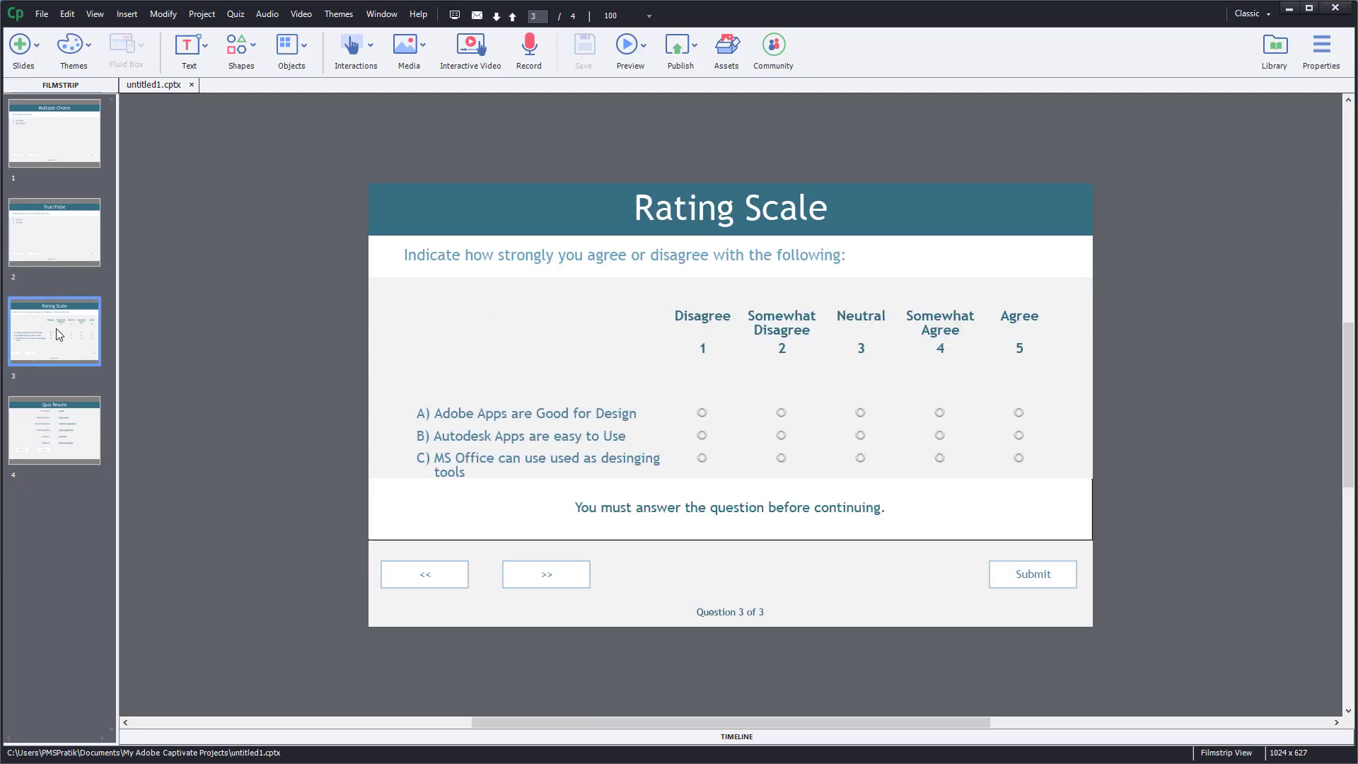
left_click(44, 434)
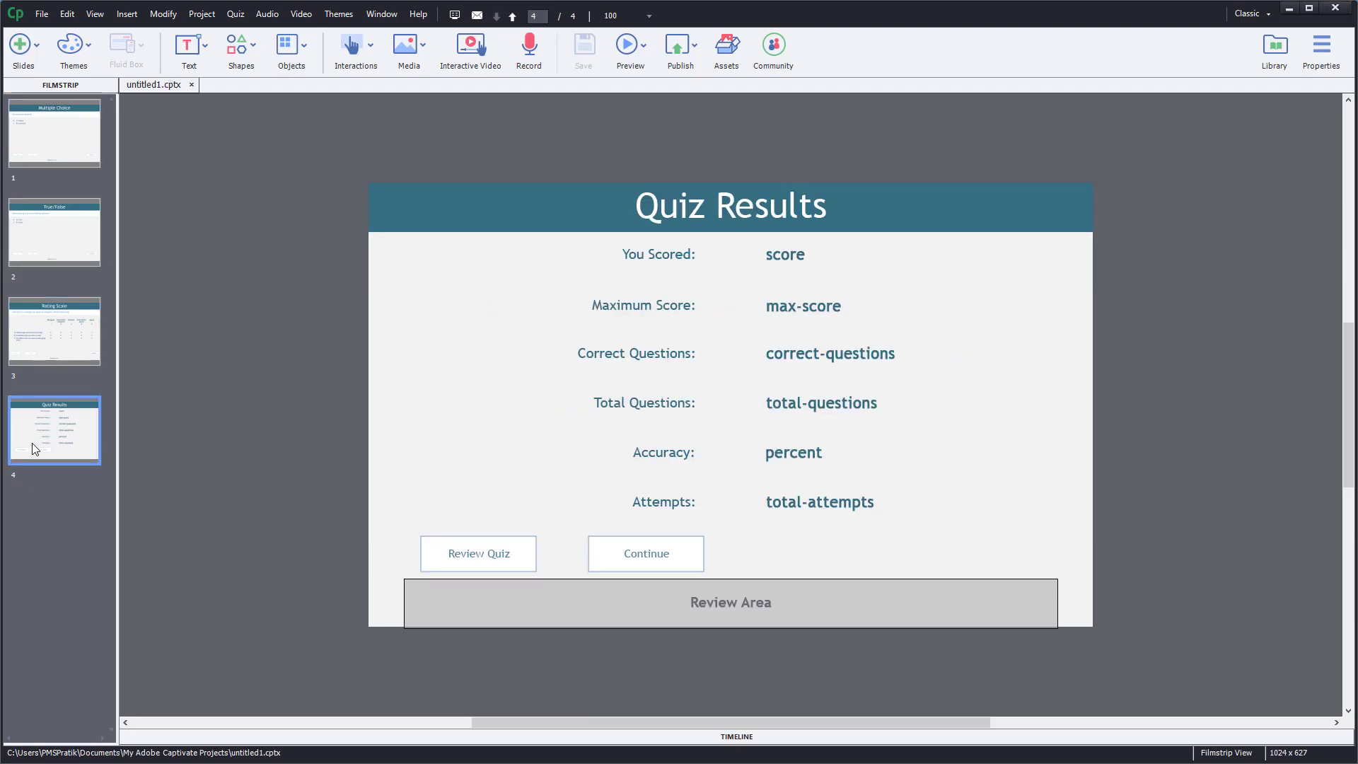
left_click(43, 127)
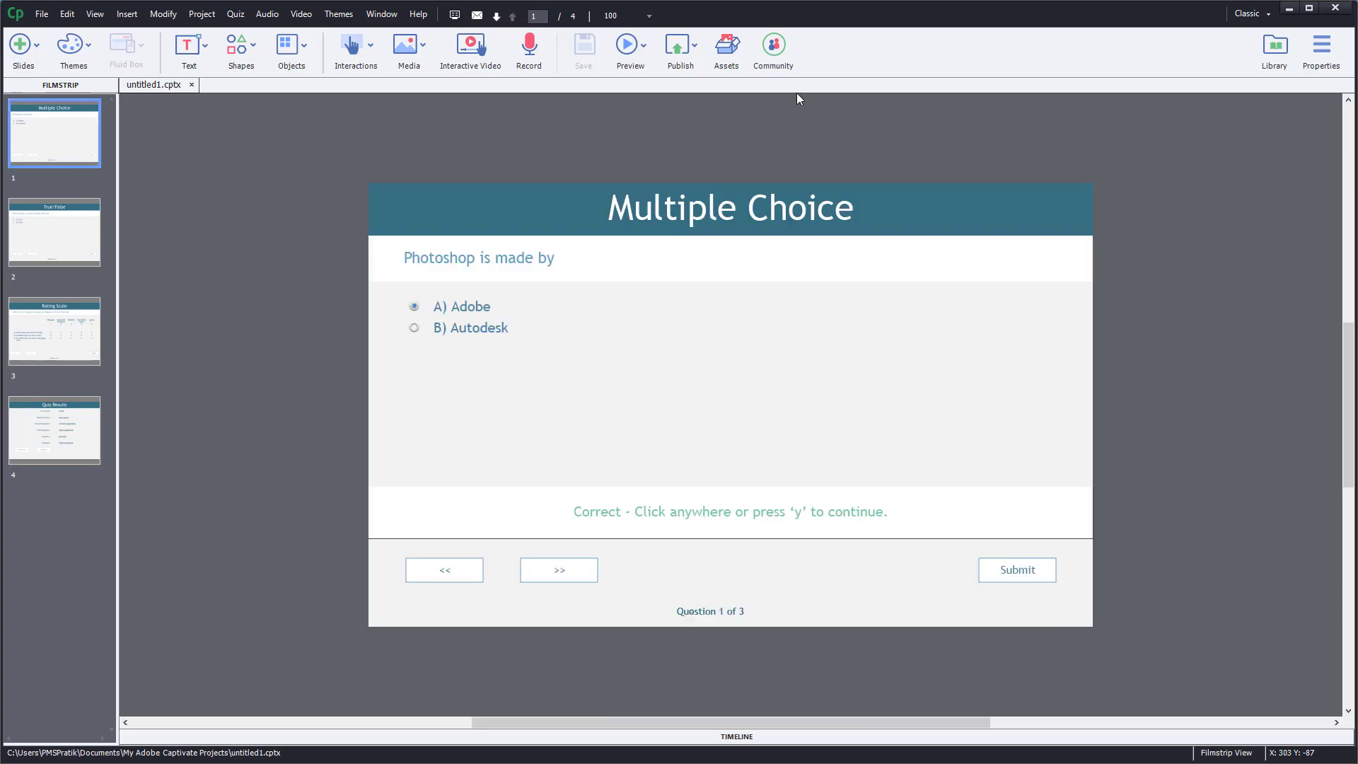
Examine the quiz properties of the Multiple Choice, True/False, Rating Scale and Quiz Results slides.
left_click(1320, 47)
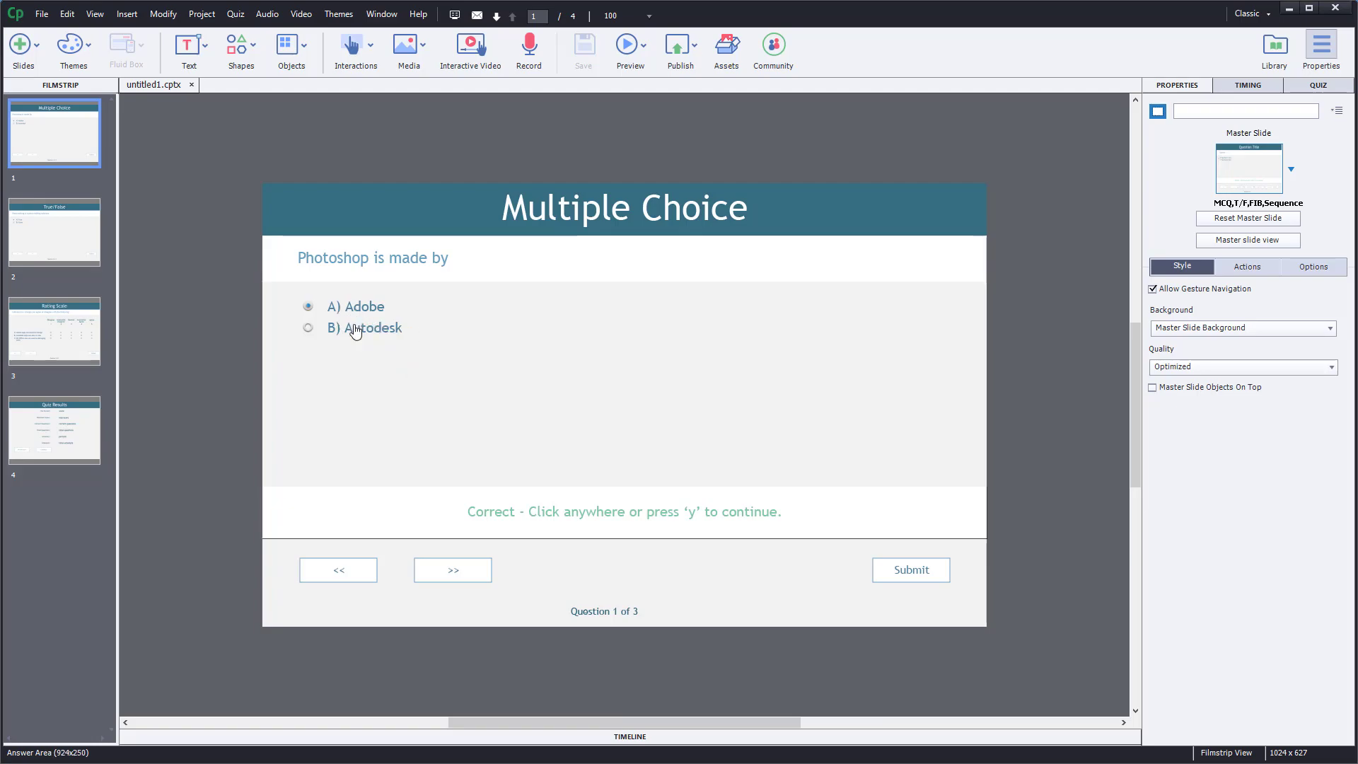
left_click(1311, 87)
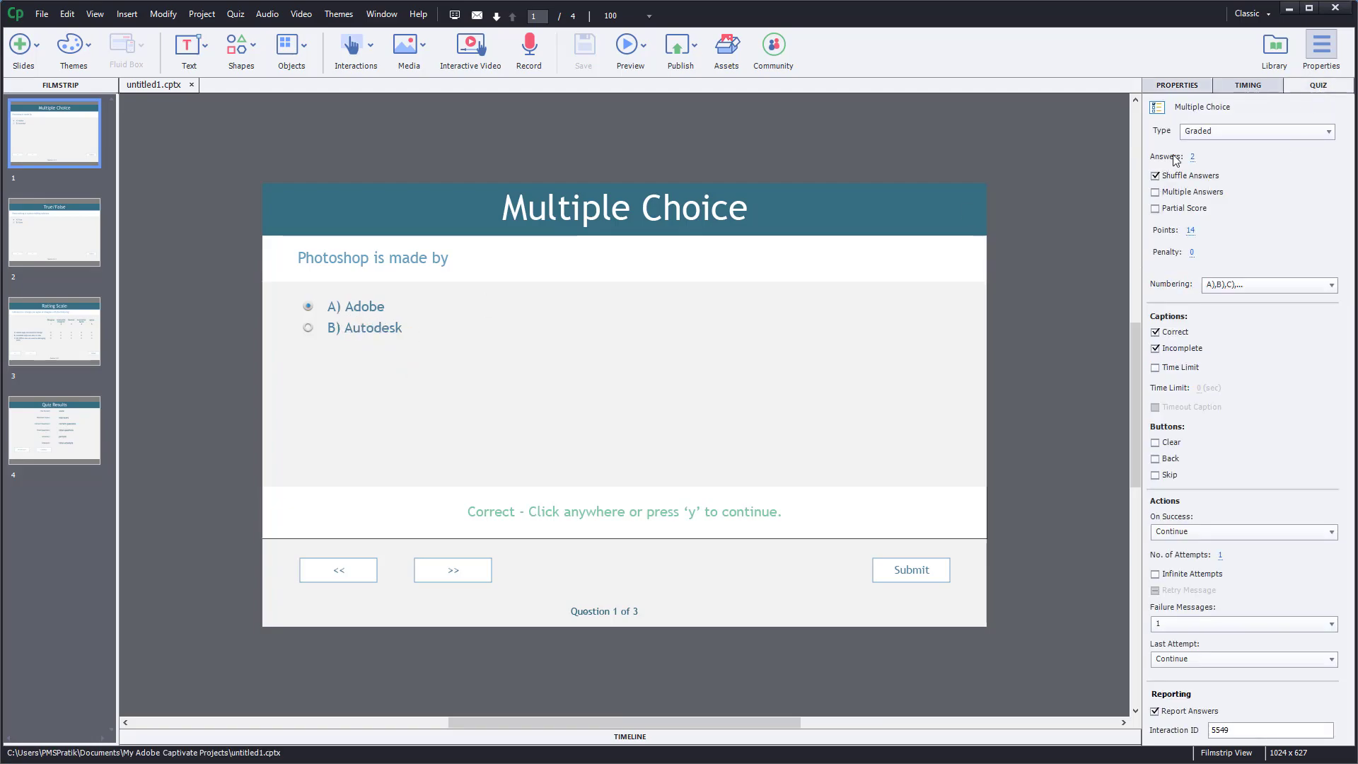
left_click(71, 229)
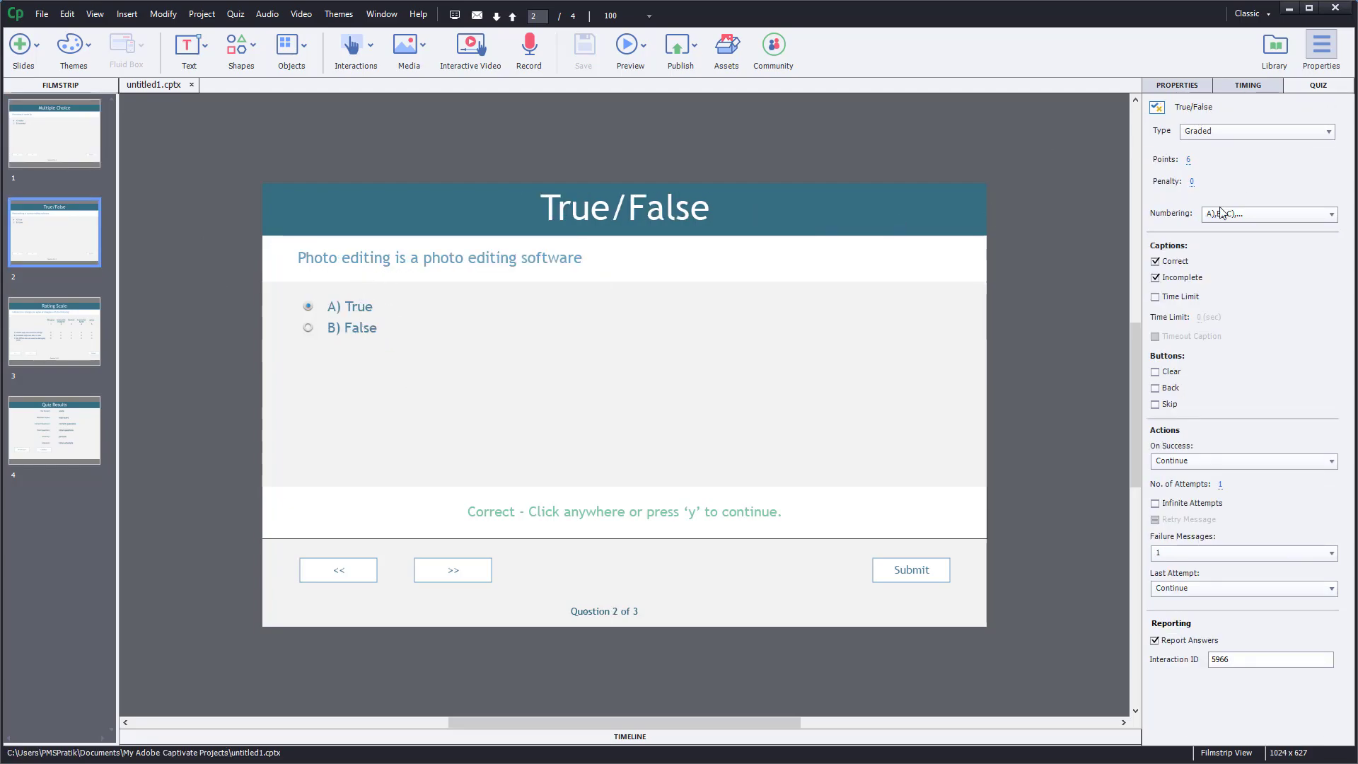
left_click(61, 341)
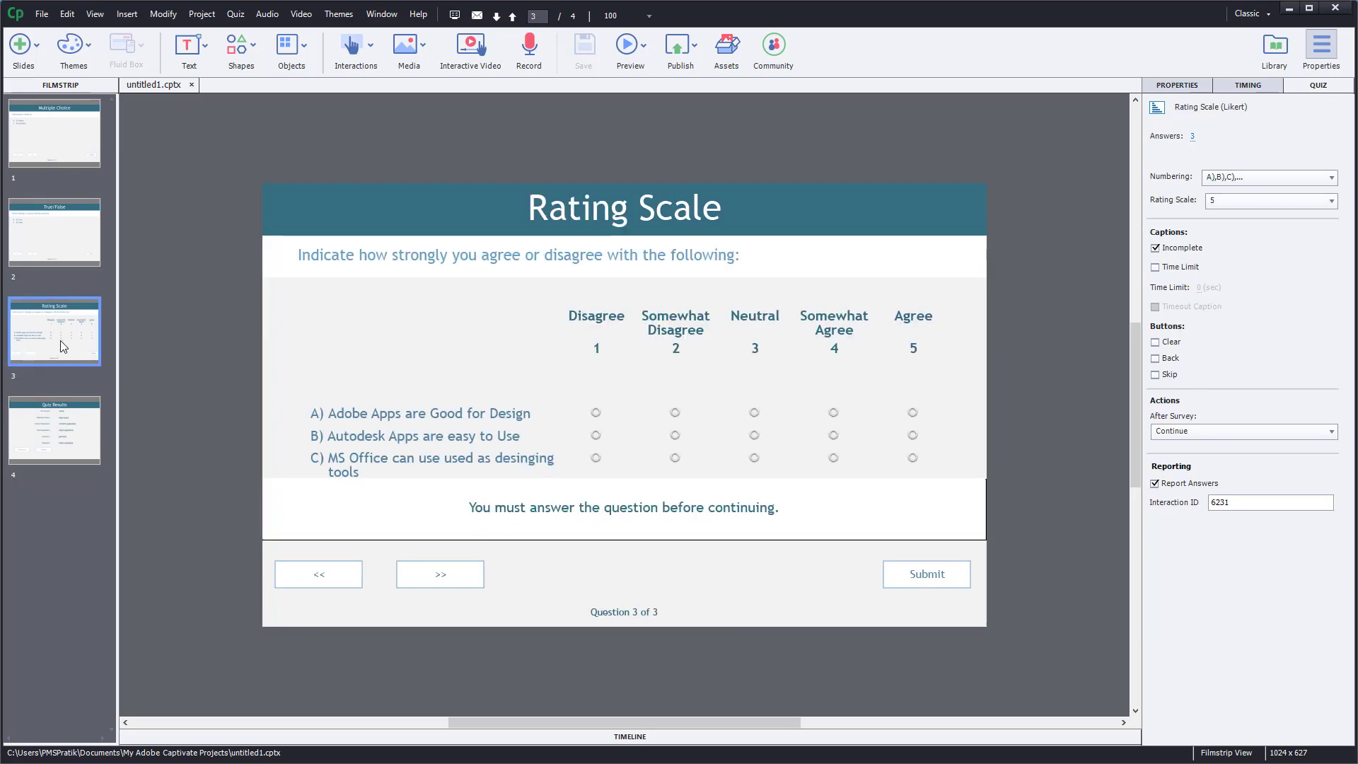
left_click(56, 428)
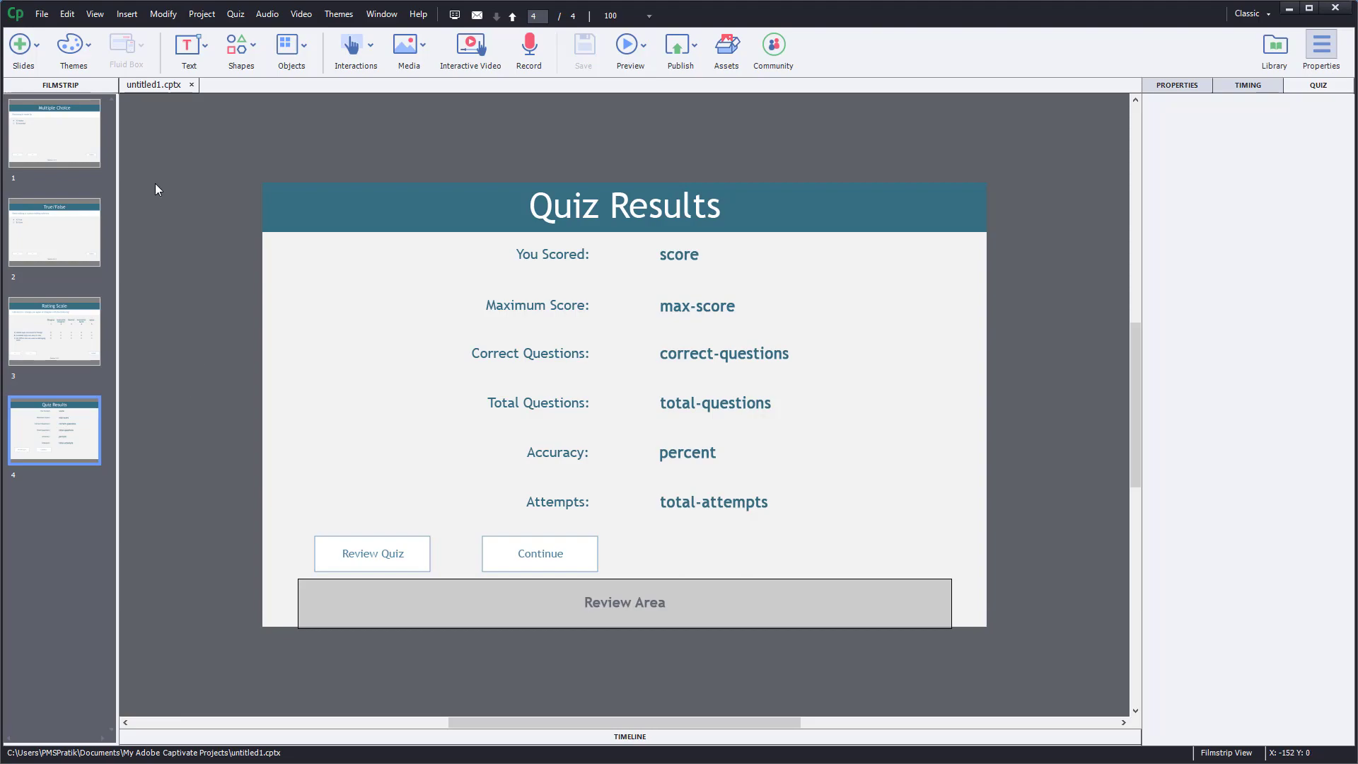
Set up publishing the project to the computer as HTML5 / SWF with HTML5 as the output format.
left_click(45, 21)
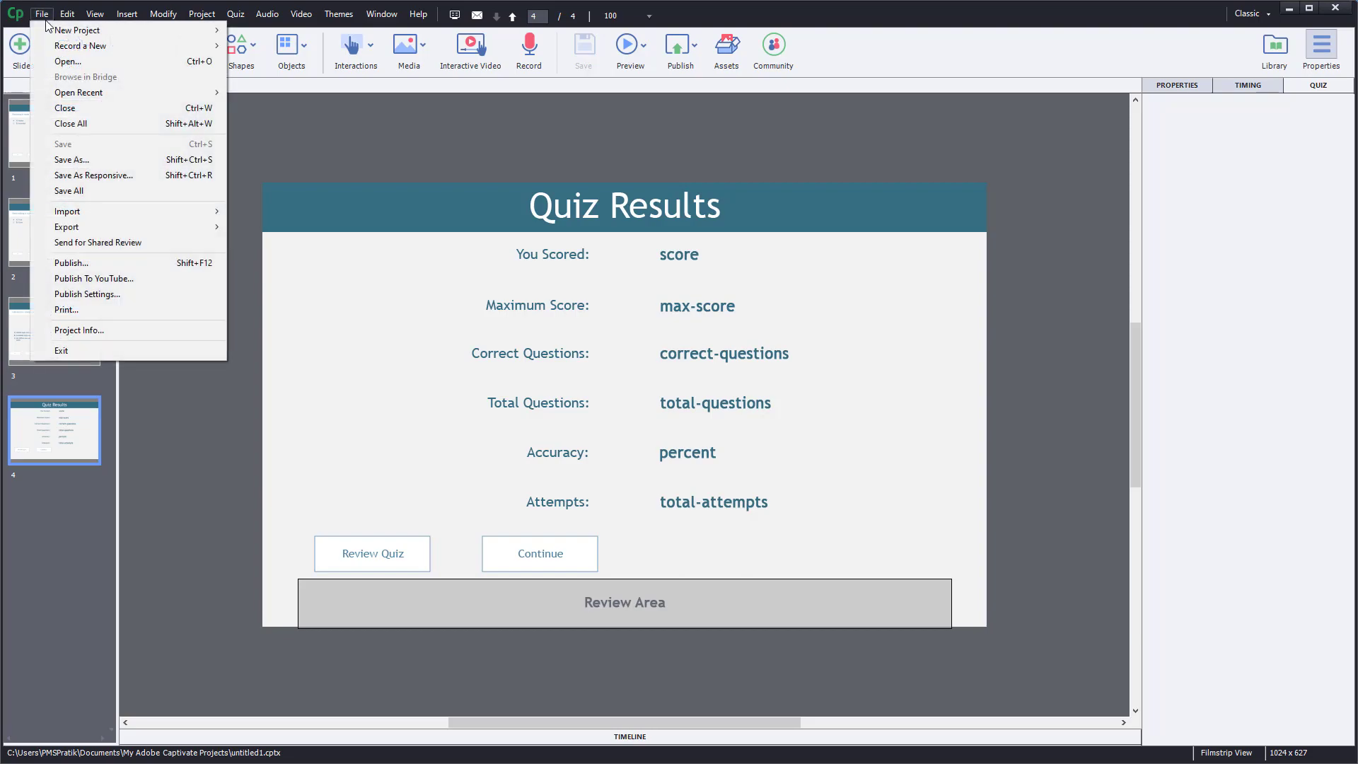
left_click(108, 265)
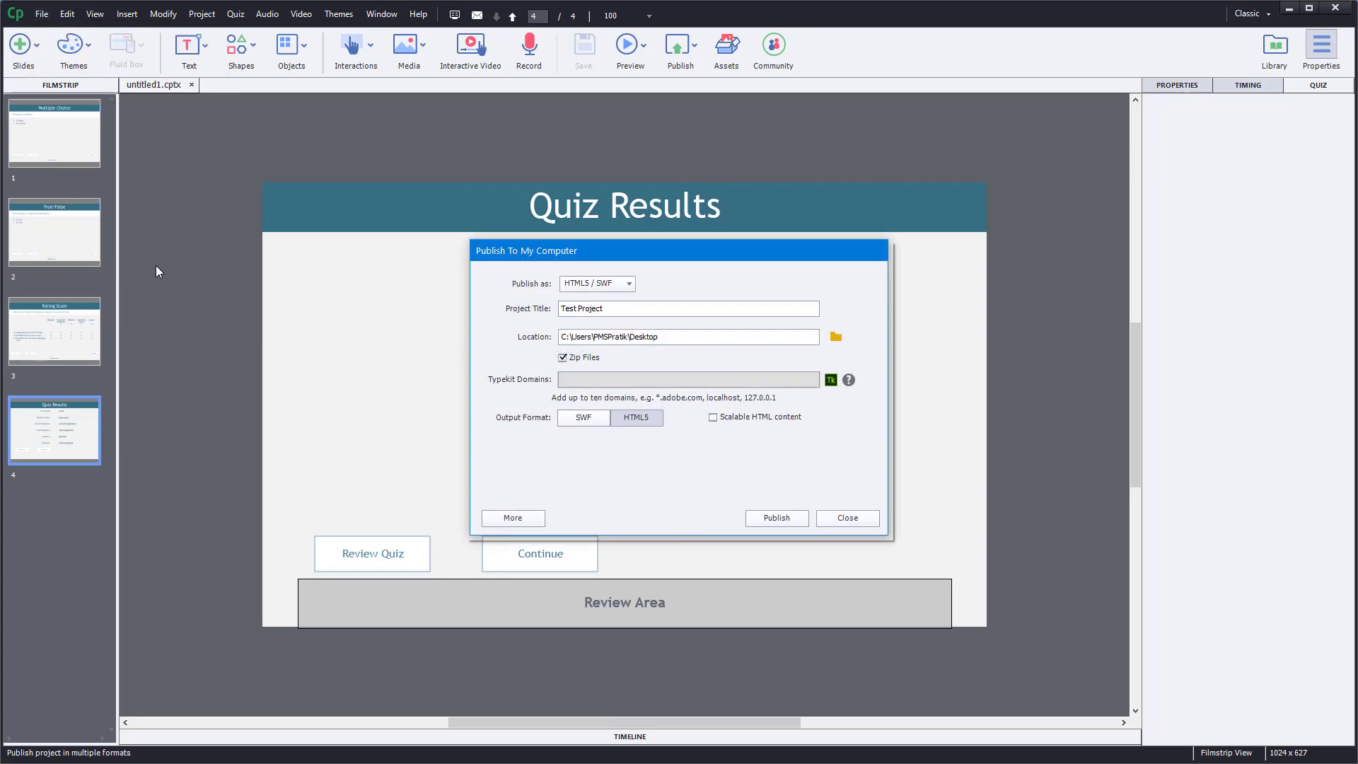
left_click(596, 283)
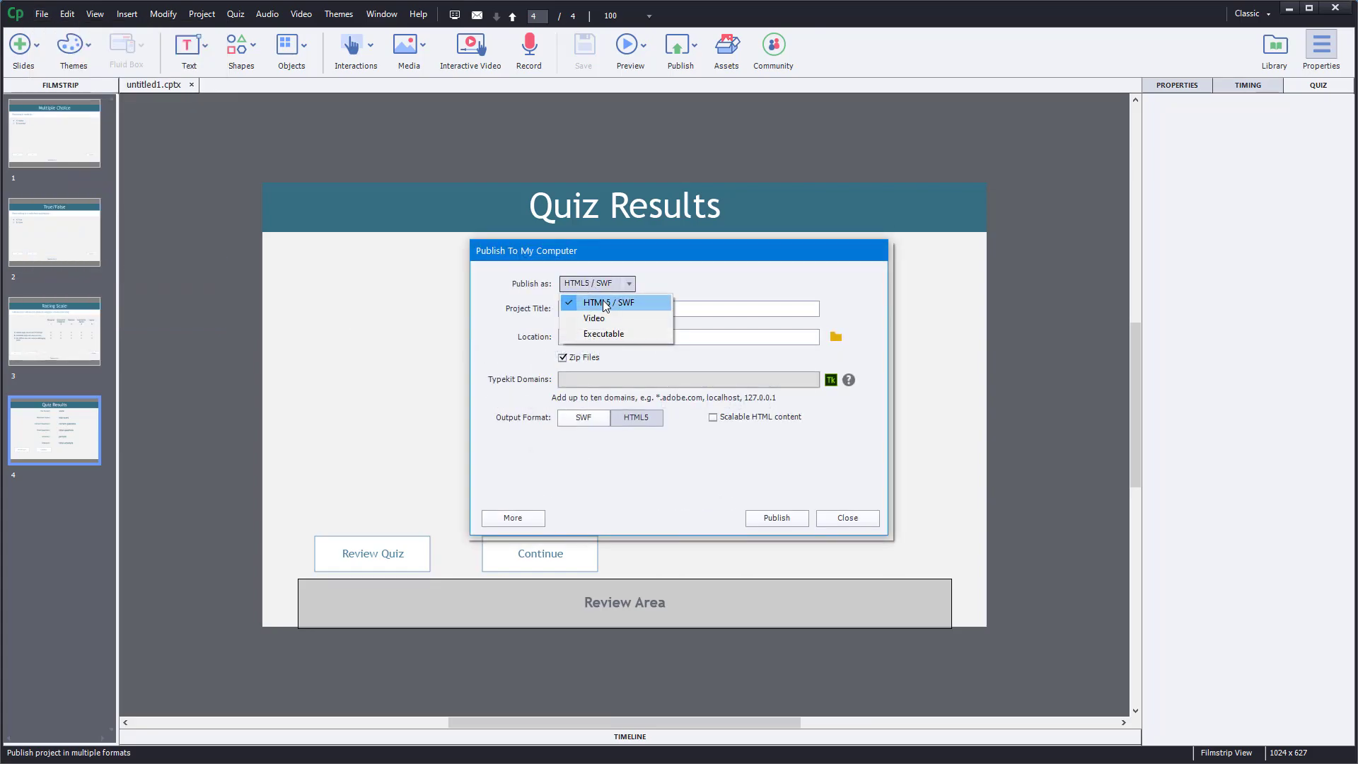
left_click(606, 304)
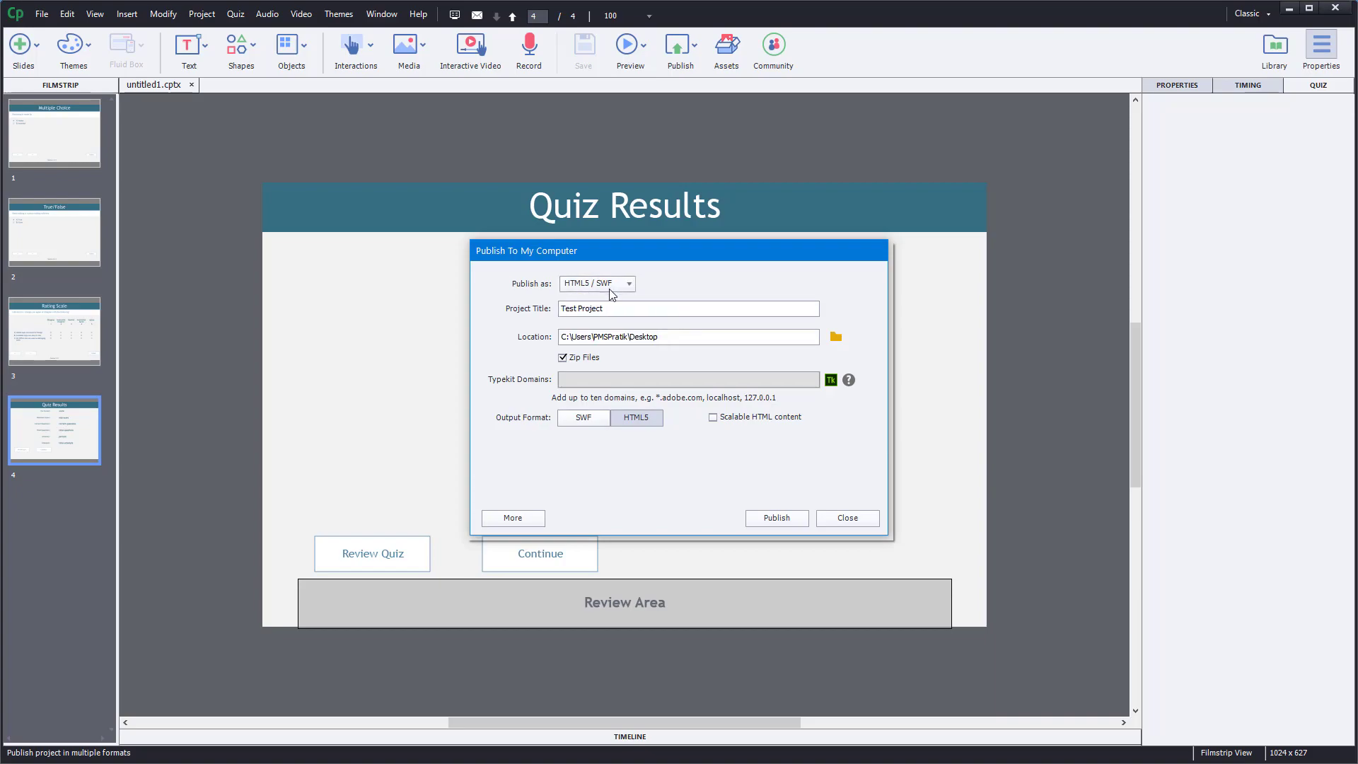
left_click(638, 418)
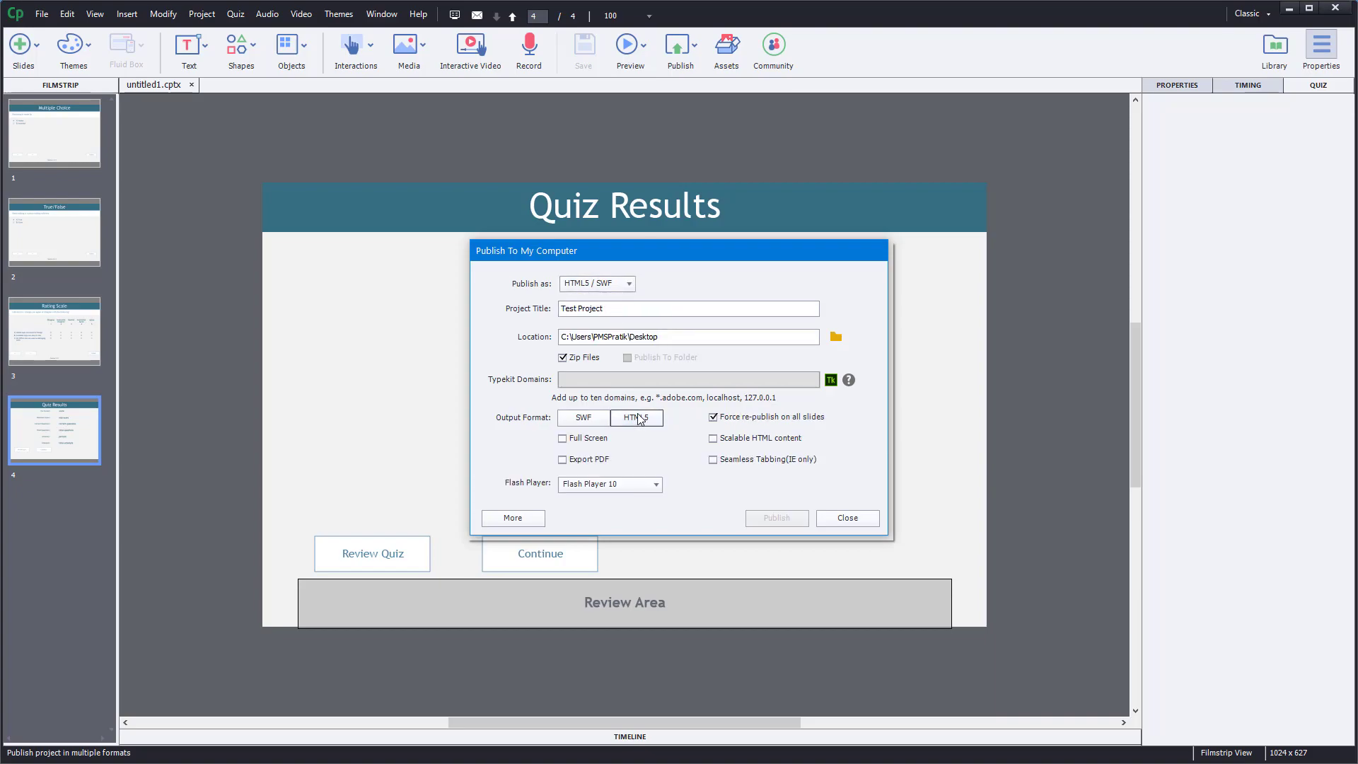
left_click(639, 418)
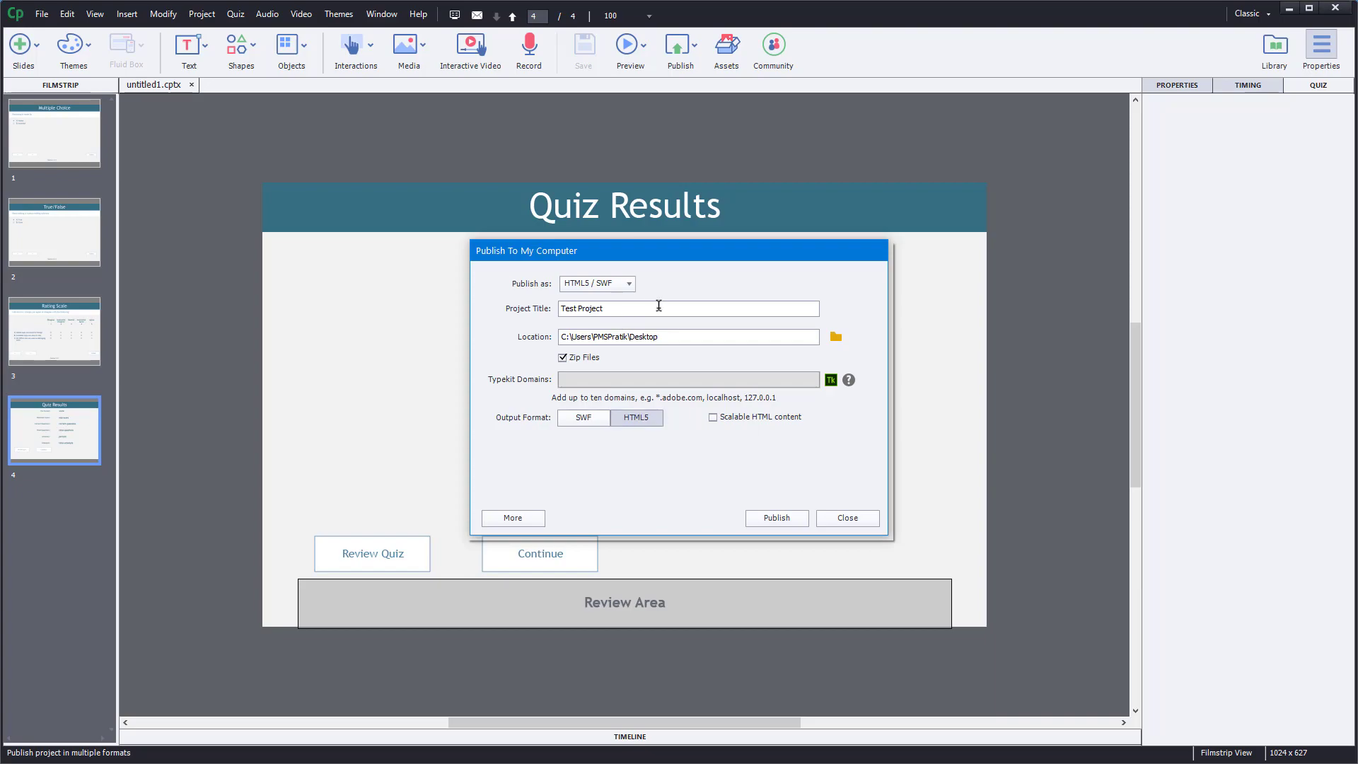
left_click_drag(660, 306, 388, 277)
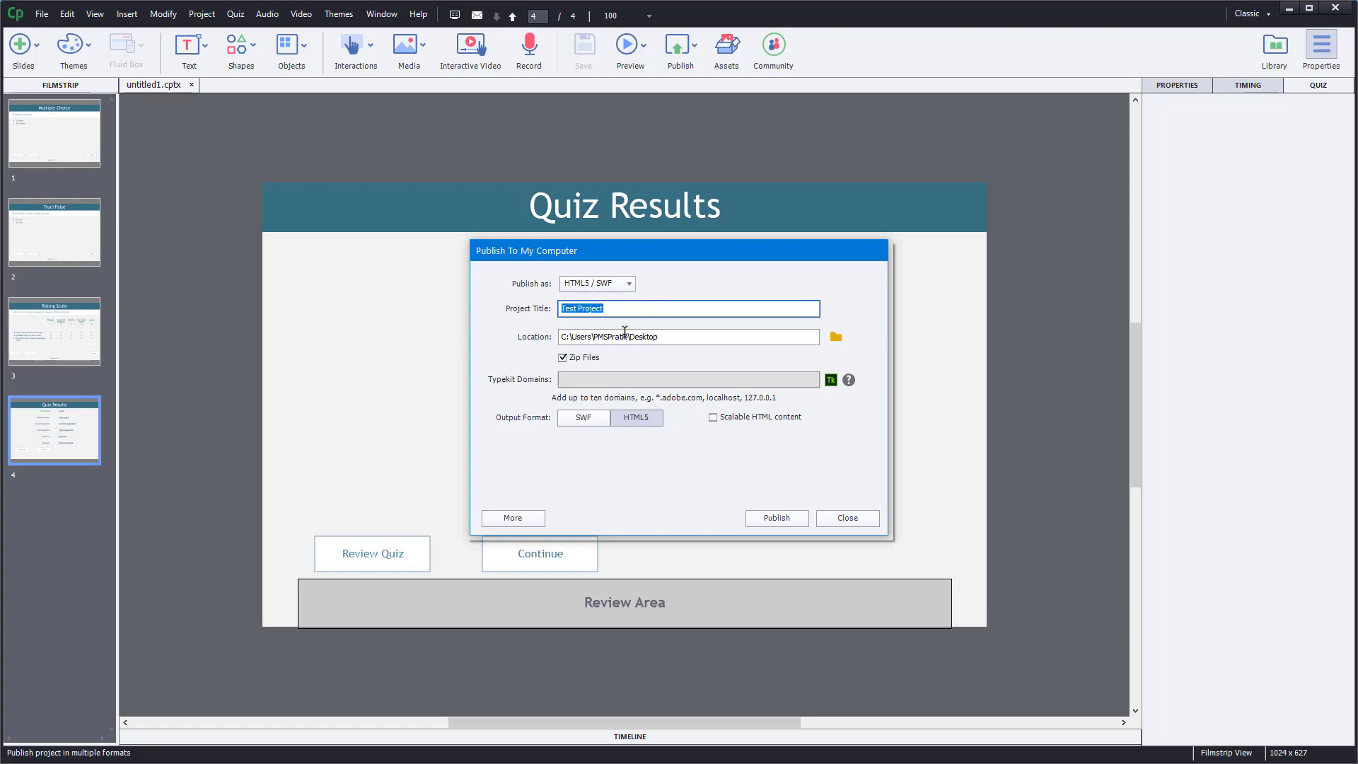
In the eLearning output settings, keep project reporting enabled with Other Standard LMSs as the LMS and SCORM 1.2 as the standard.
left_click(532, 520)
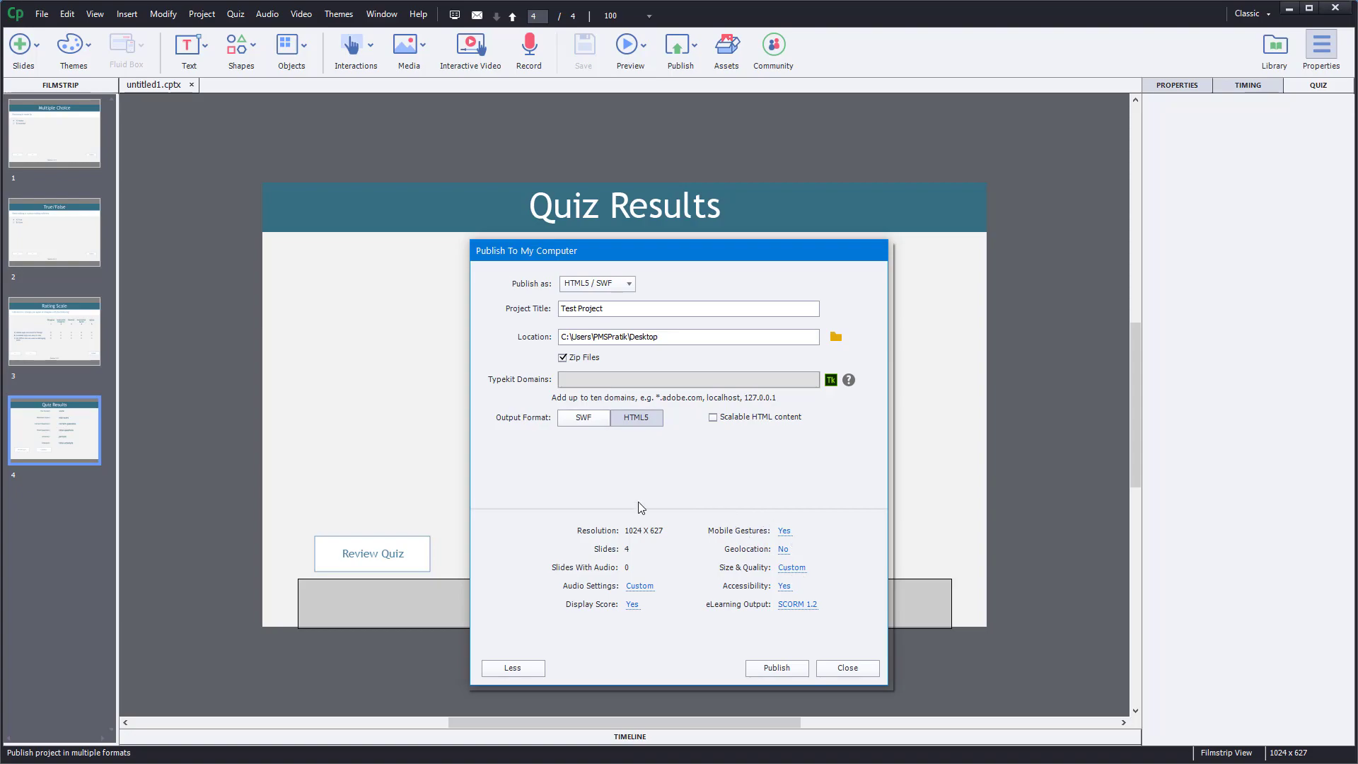
left_click(797, 606)
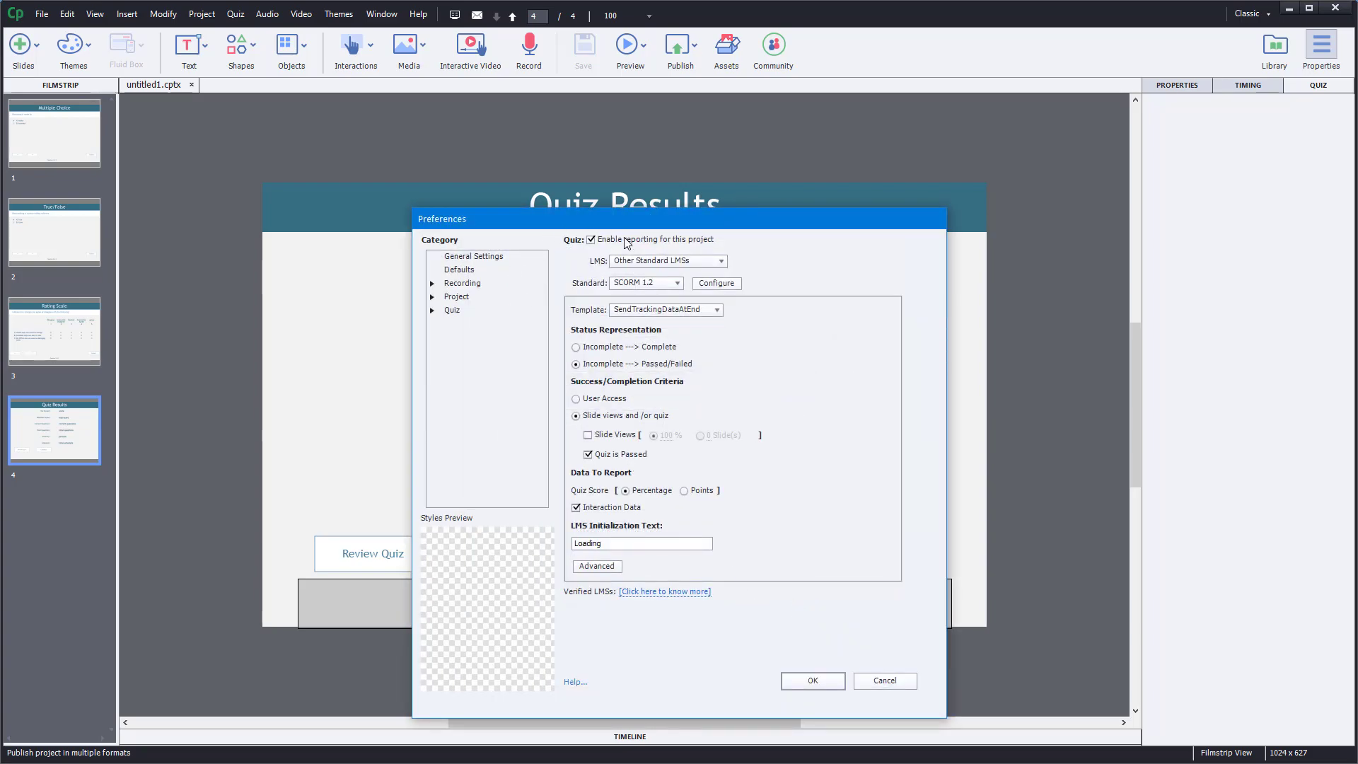
left_click(621, 244)
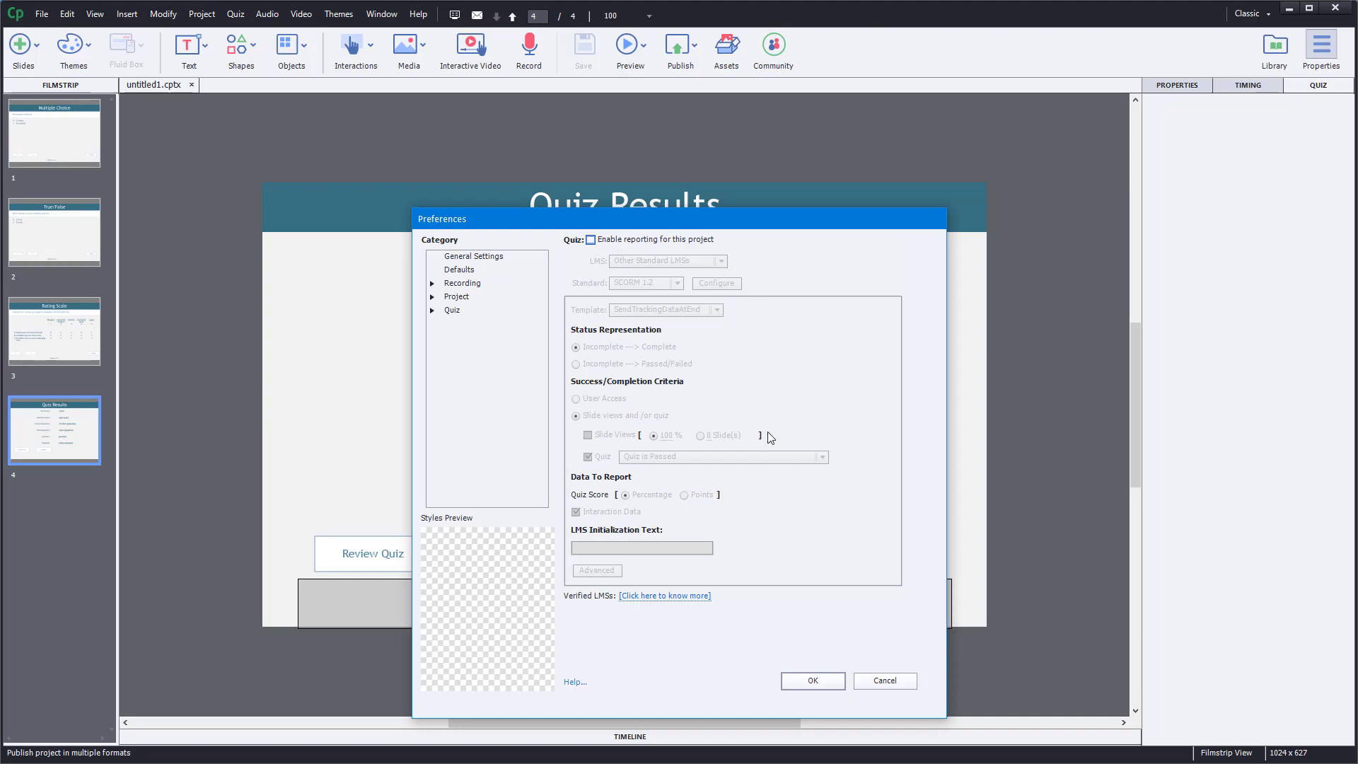
left_click(617, 245)
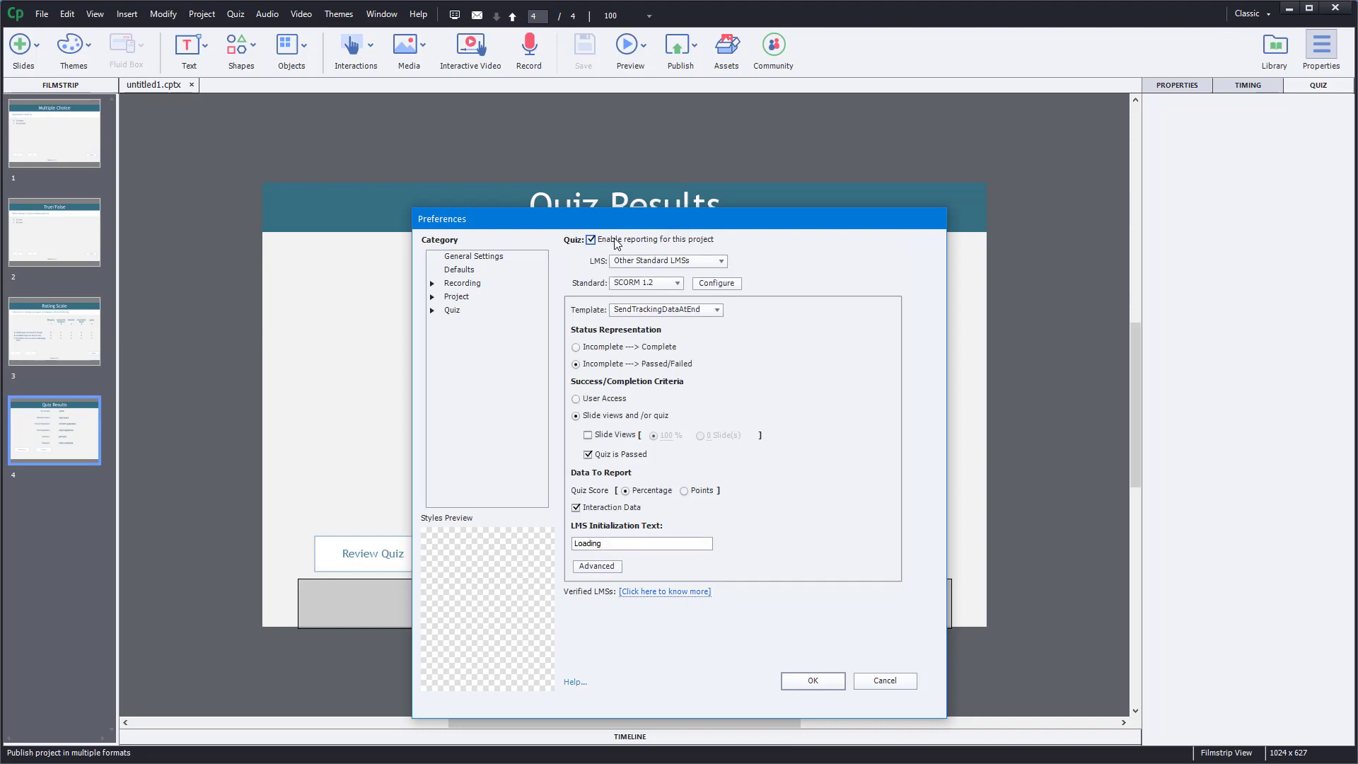
left_click(648, 262)
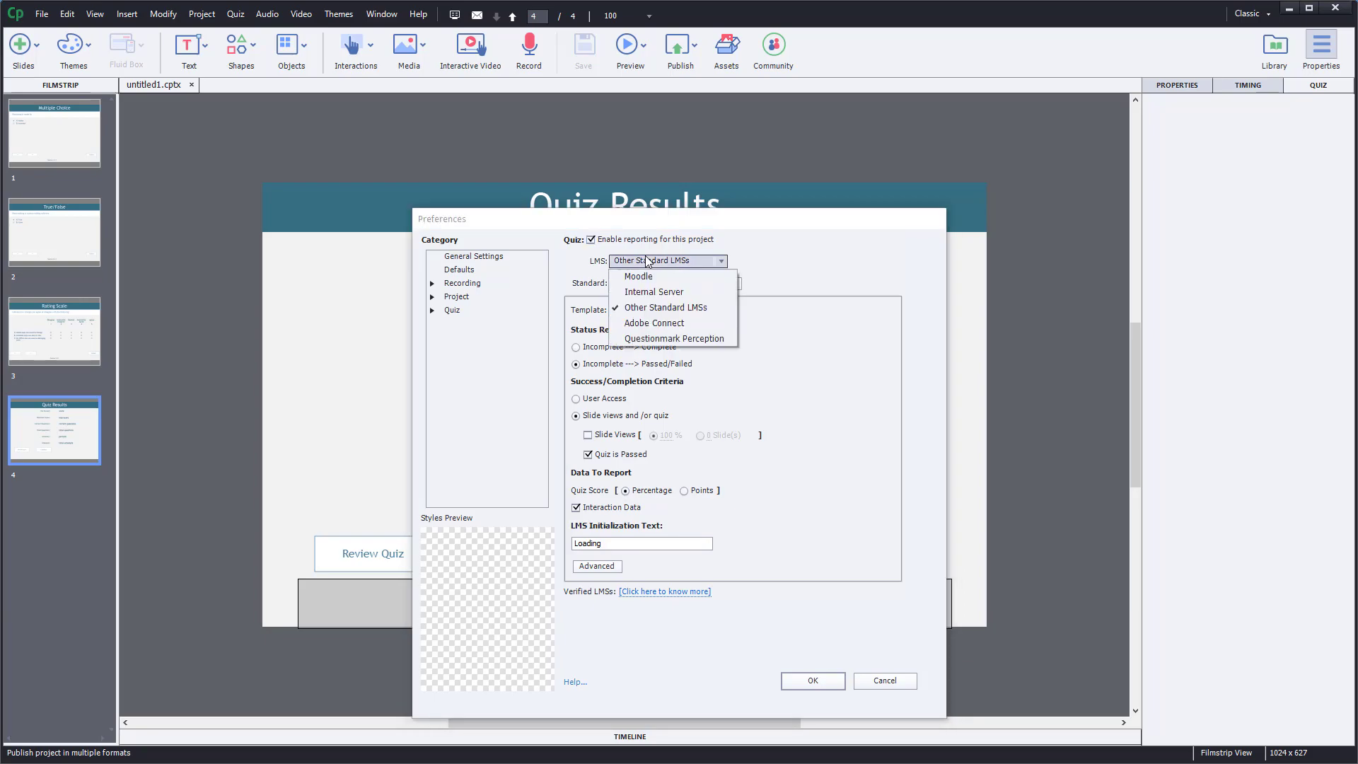
left_click(652, 310)
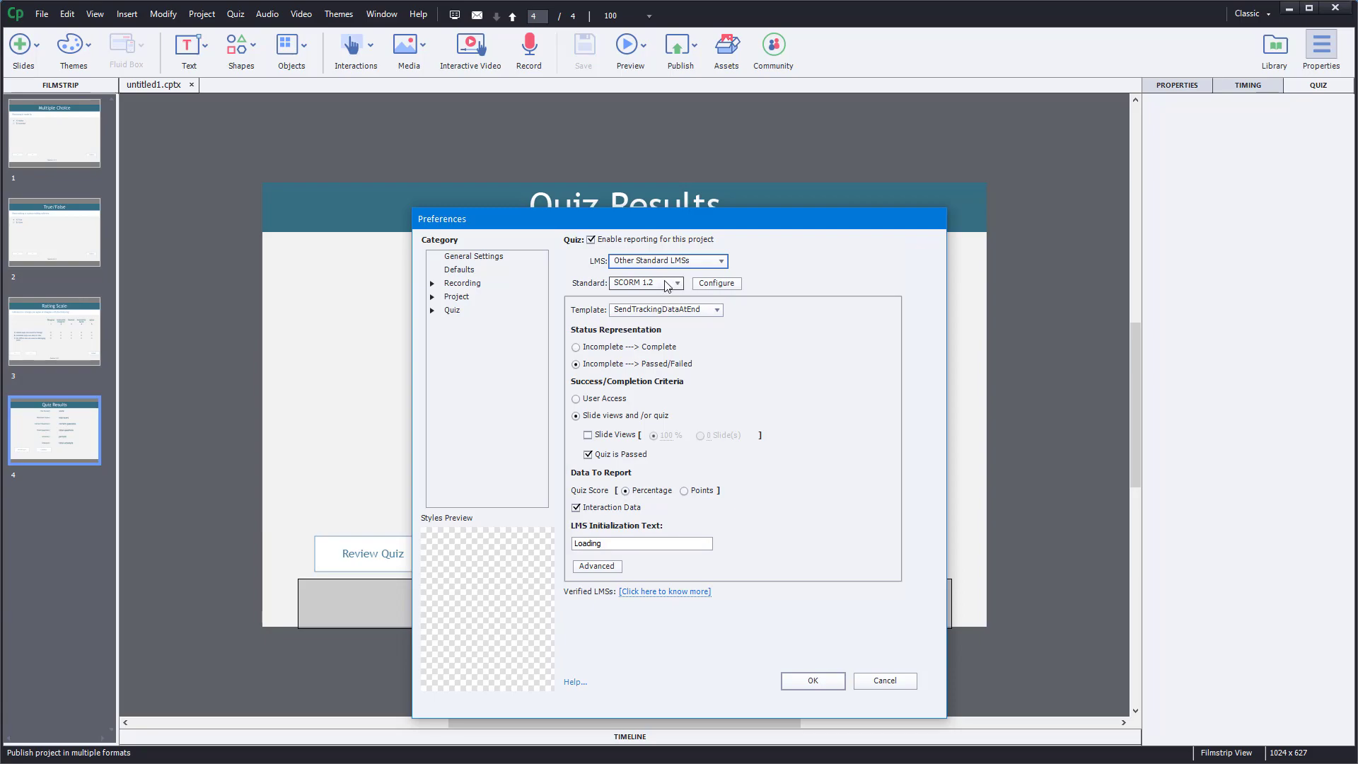
left_click(664, 283)
left_click(656, 299)
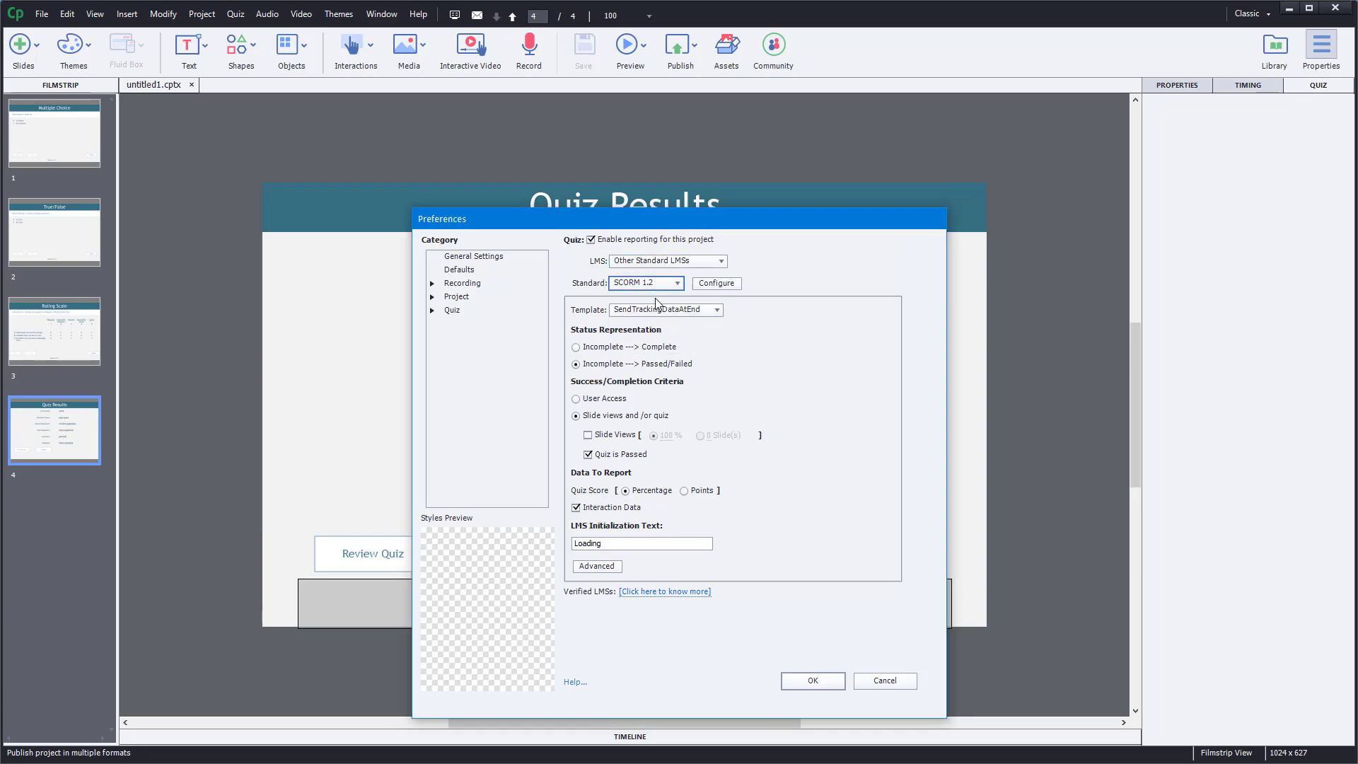
Set the course title in the SCORM manifest to "Test Tutortube Project".
left_click(713, 285)
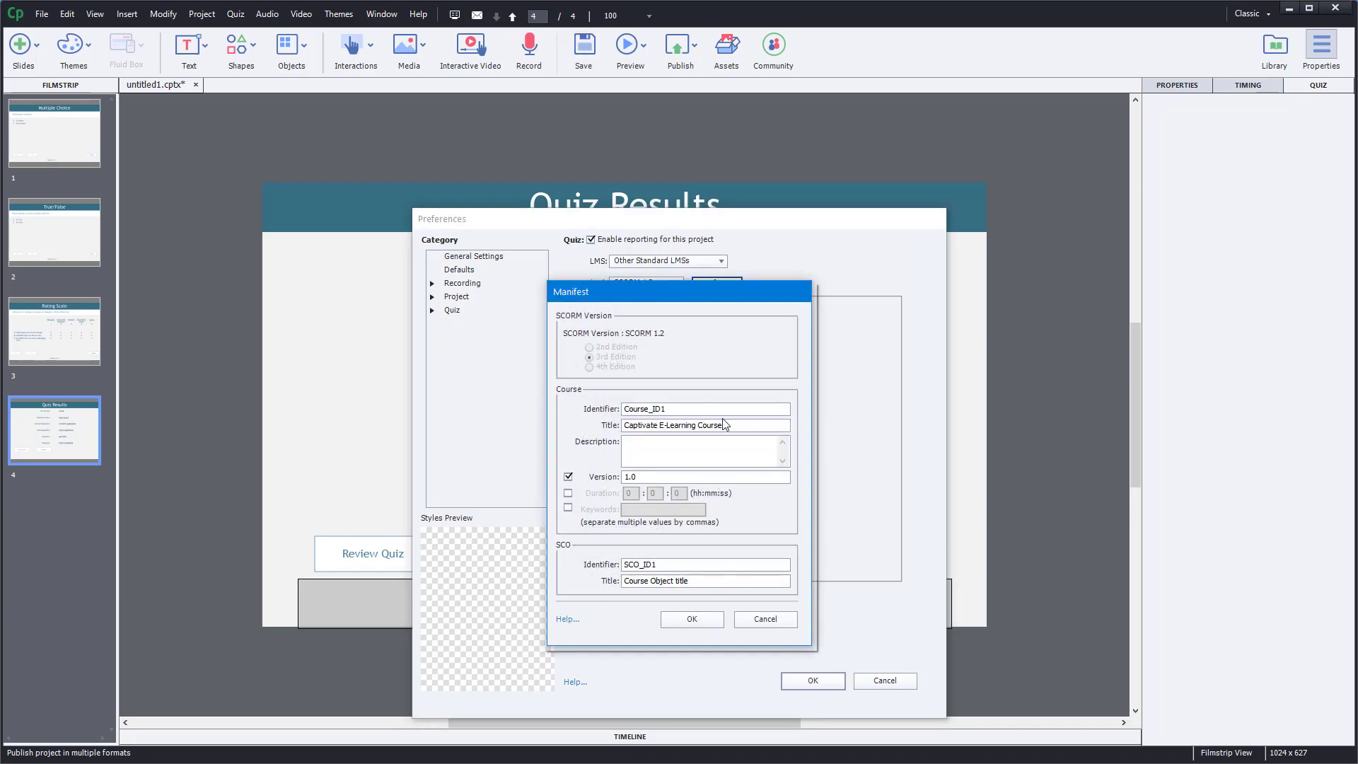
left_click_drag(744, 423, 565, 408)
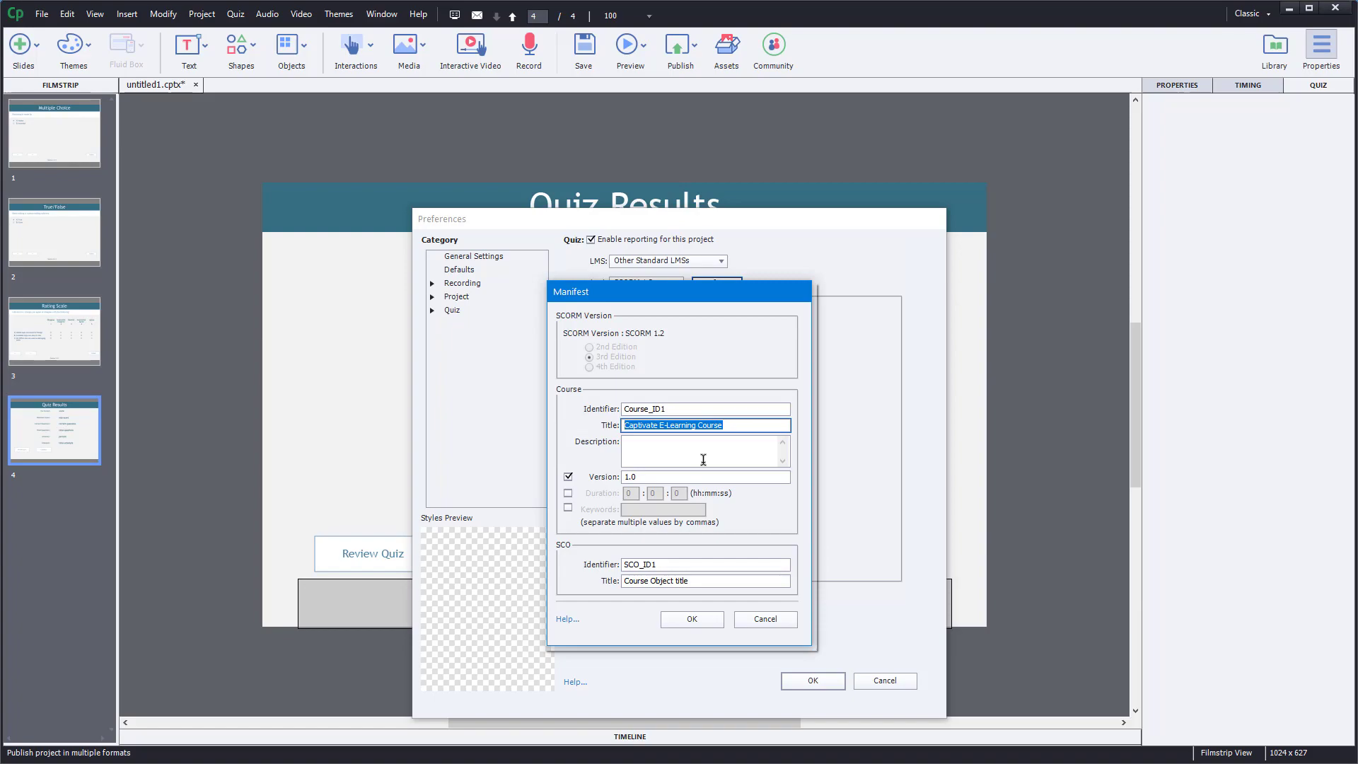
type("Test Tut")
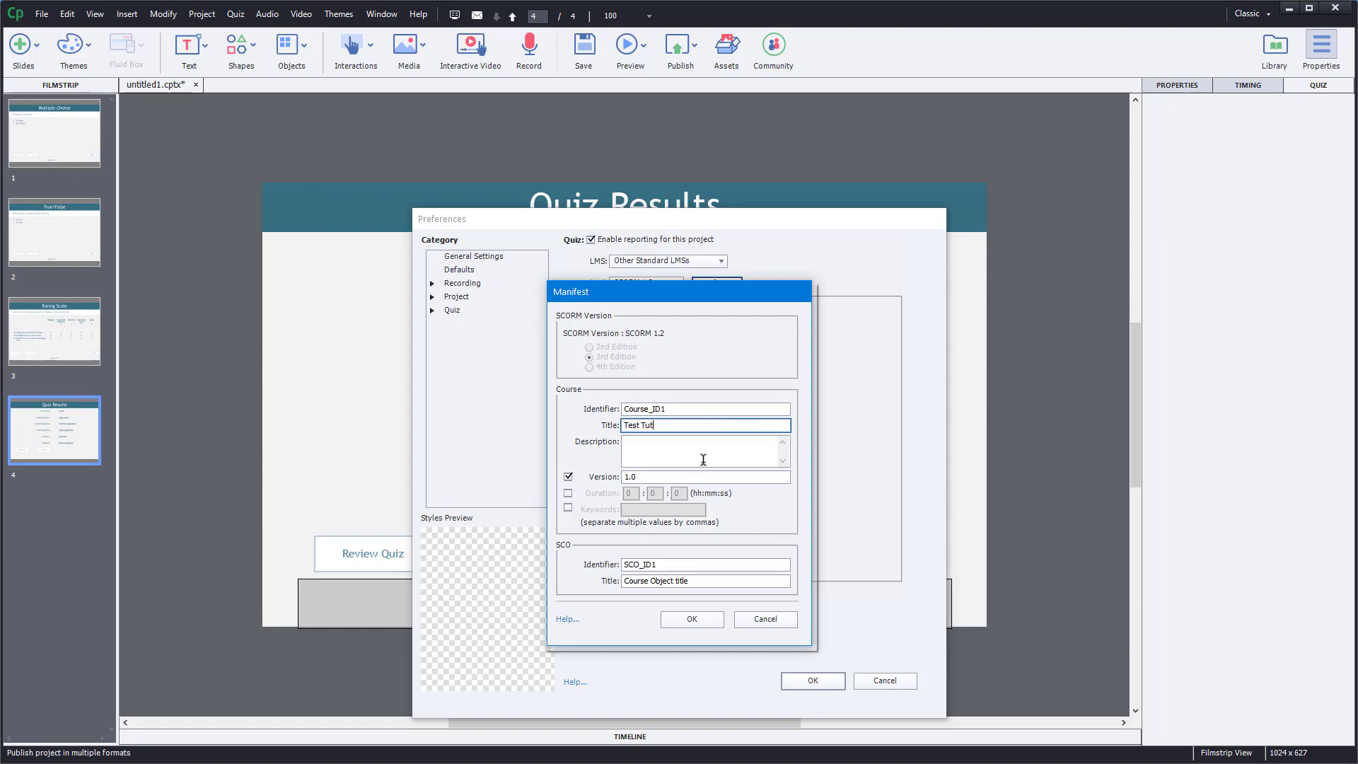
type("ortube Project")
left_click(698, 624)
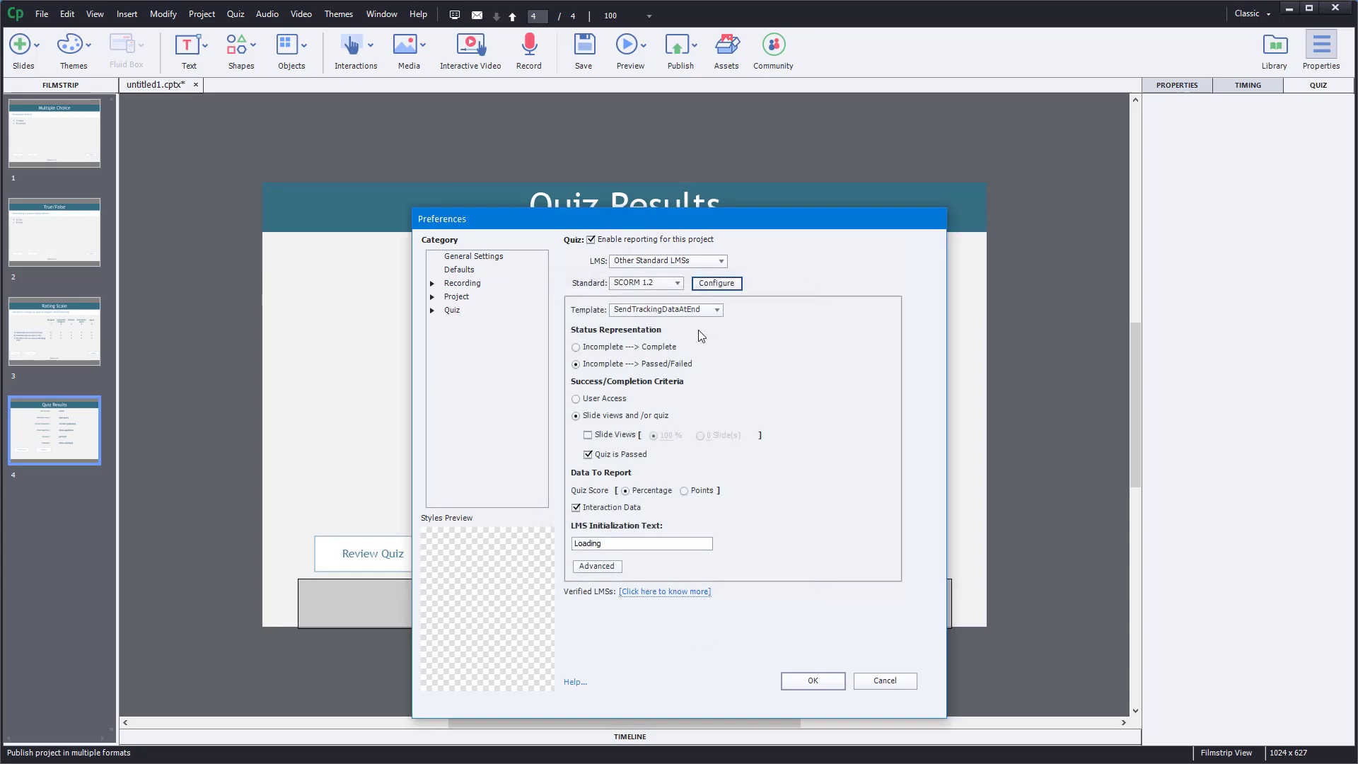
Set the reporting template to Default and the status representation to Incomplete ---> Complete, keeping Quiz is Passed as the completion criterion.
left_click(695, 308)
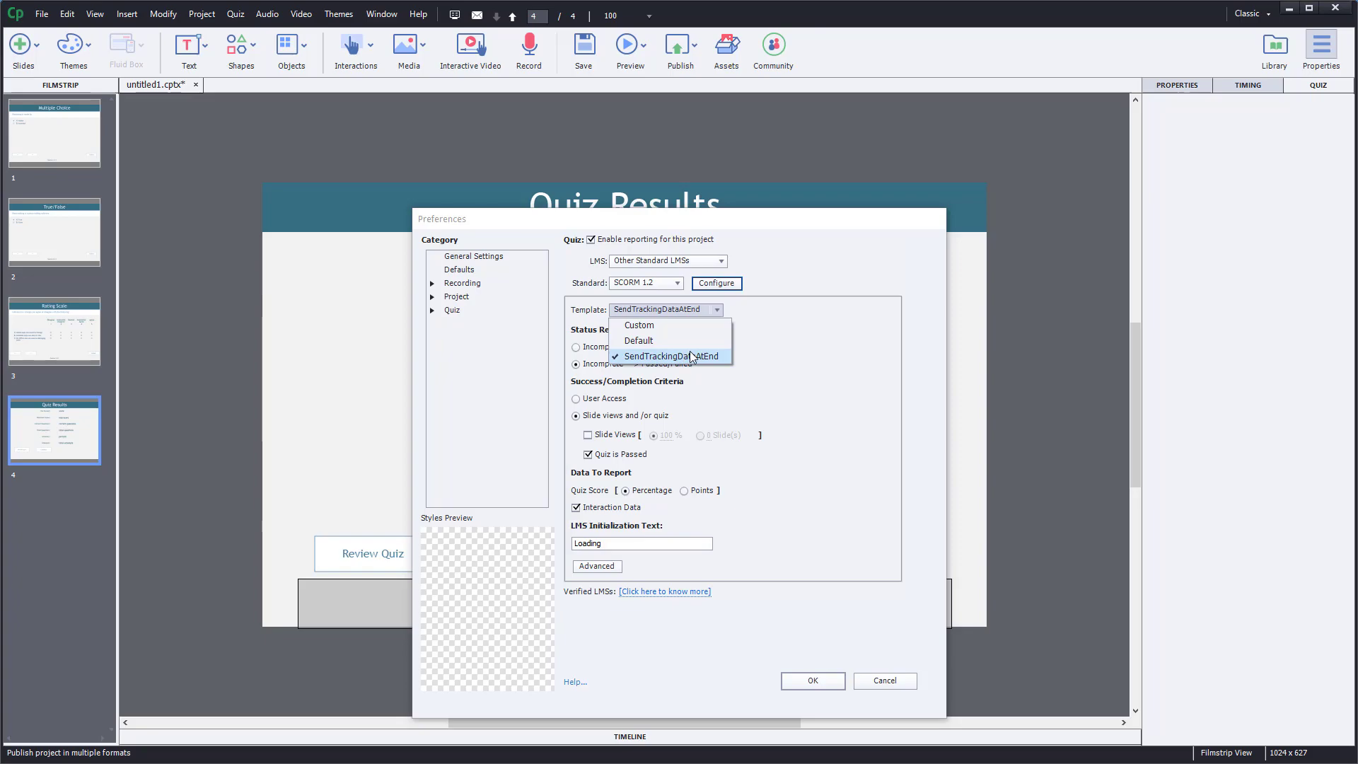
left_click(689, 340)
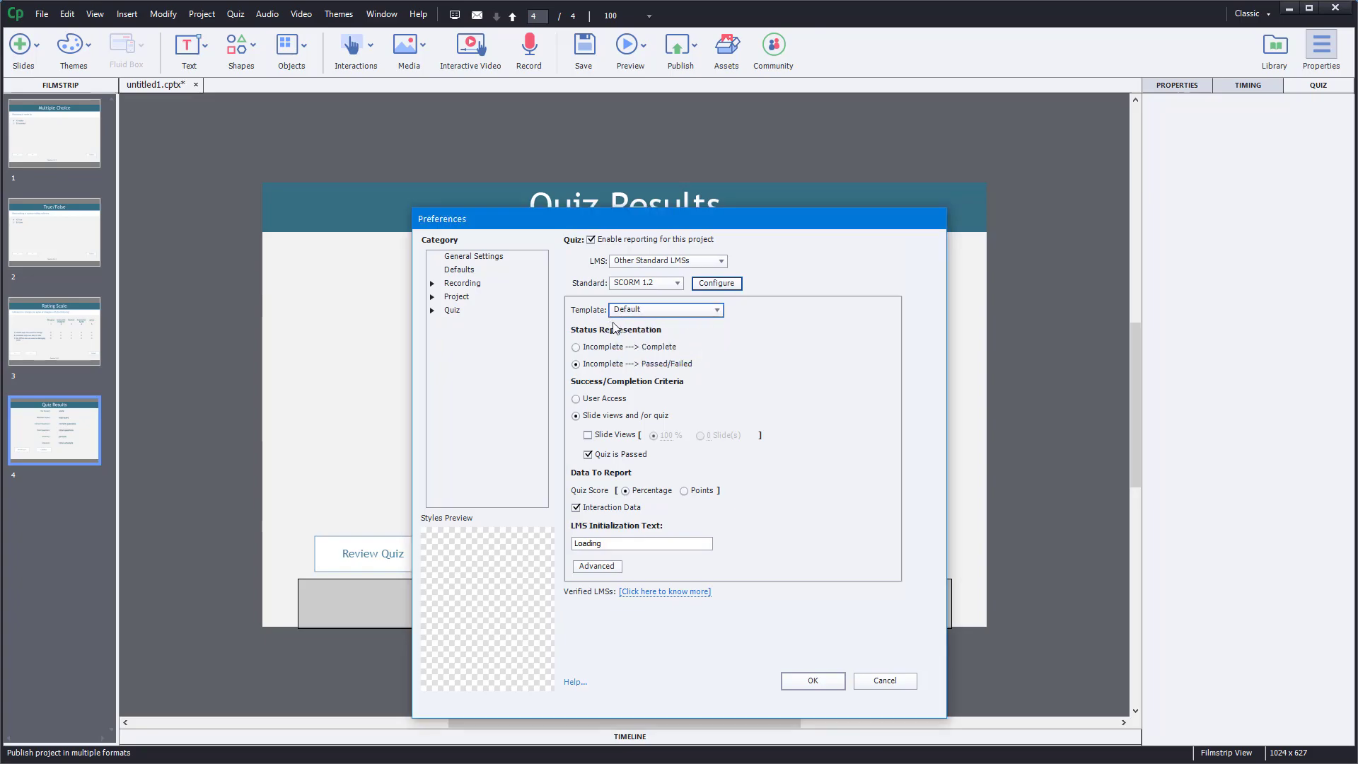
left_click(575, 349)
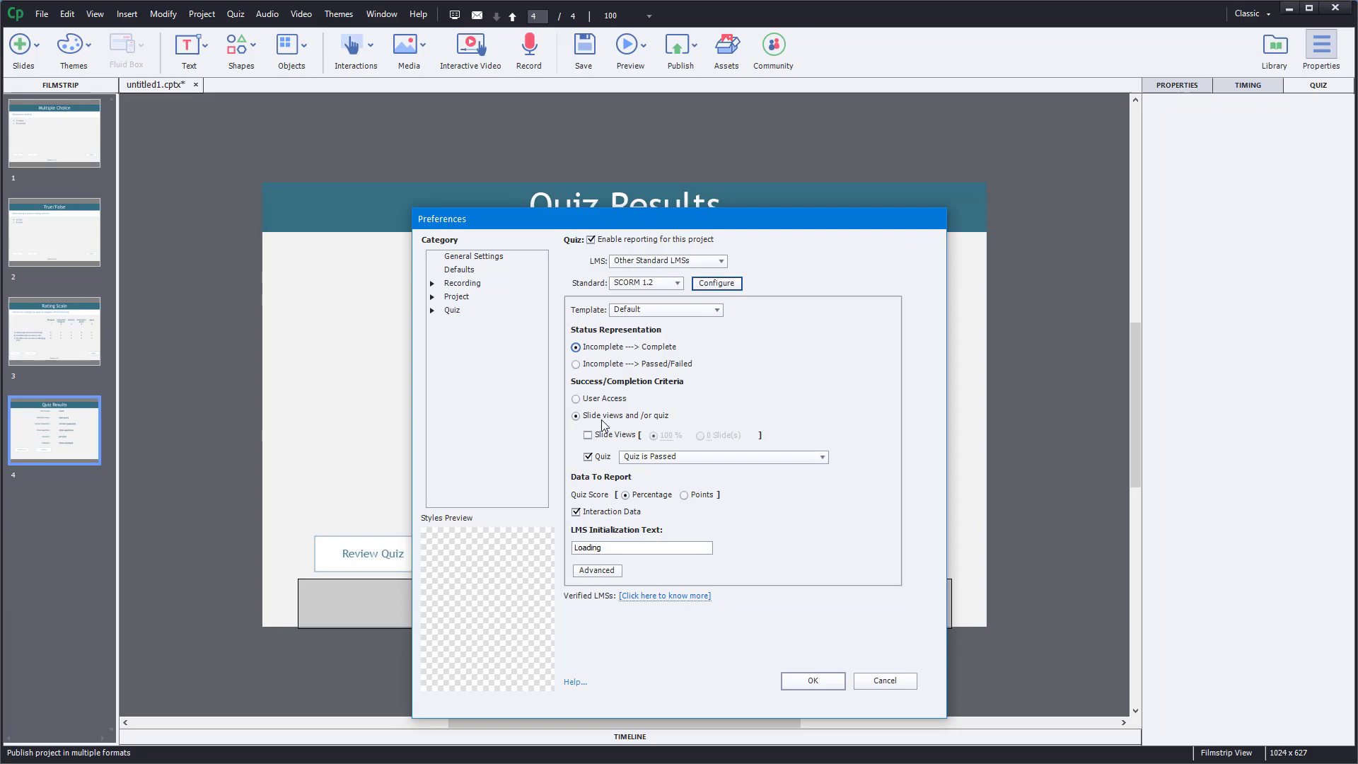
left_click(625, 456)
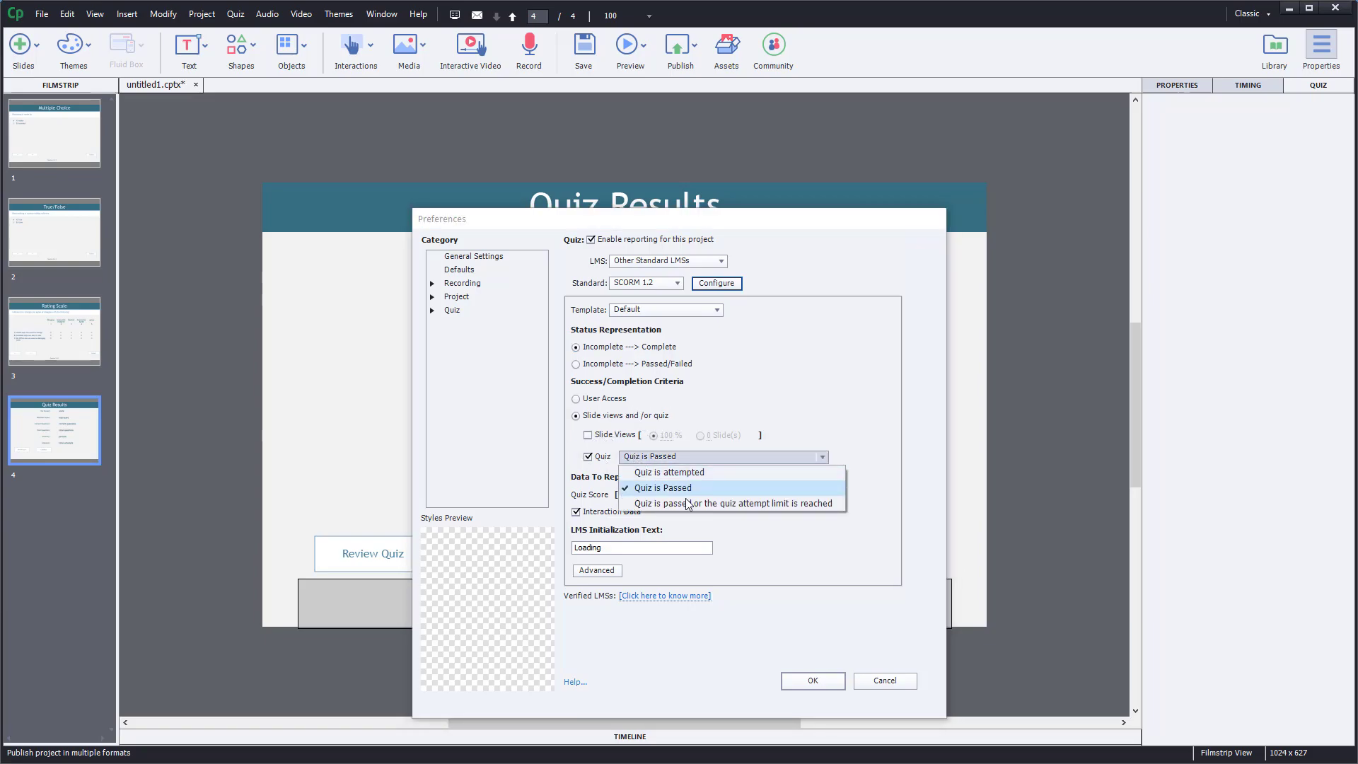
left_click(856, 400)
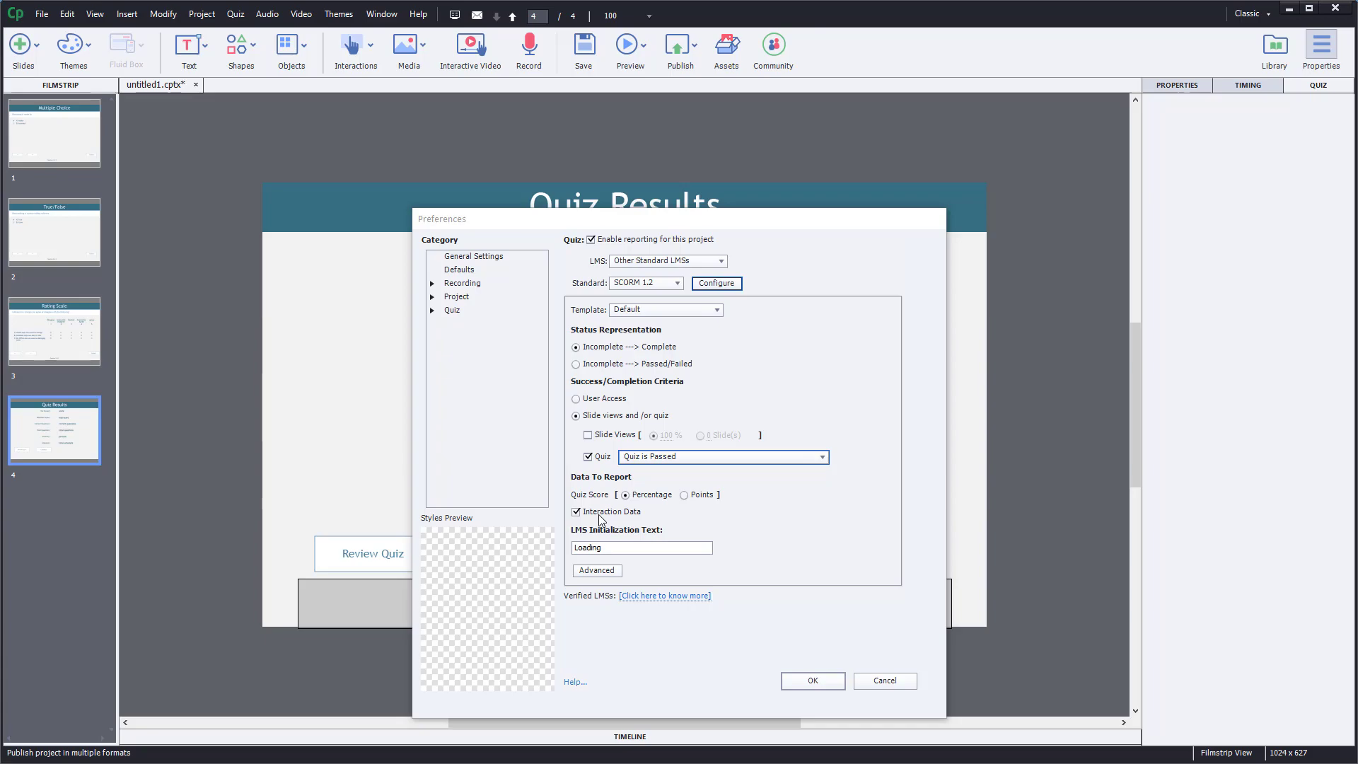
Check and accept the advanced LMS settings, and apply the quiz reporting preferences.
left_click(597, 572)
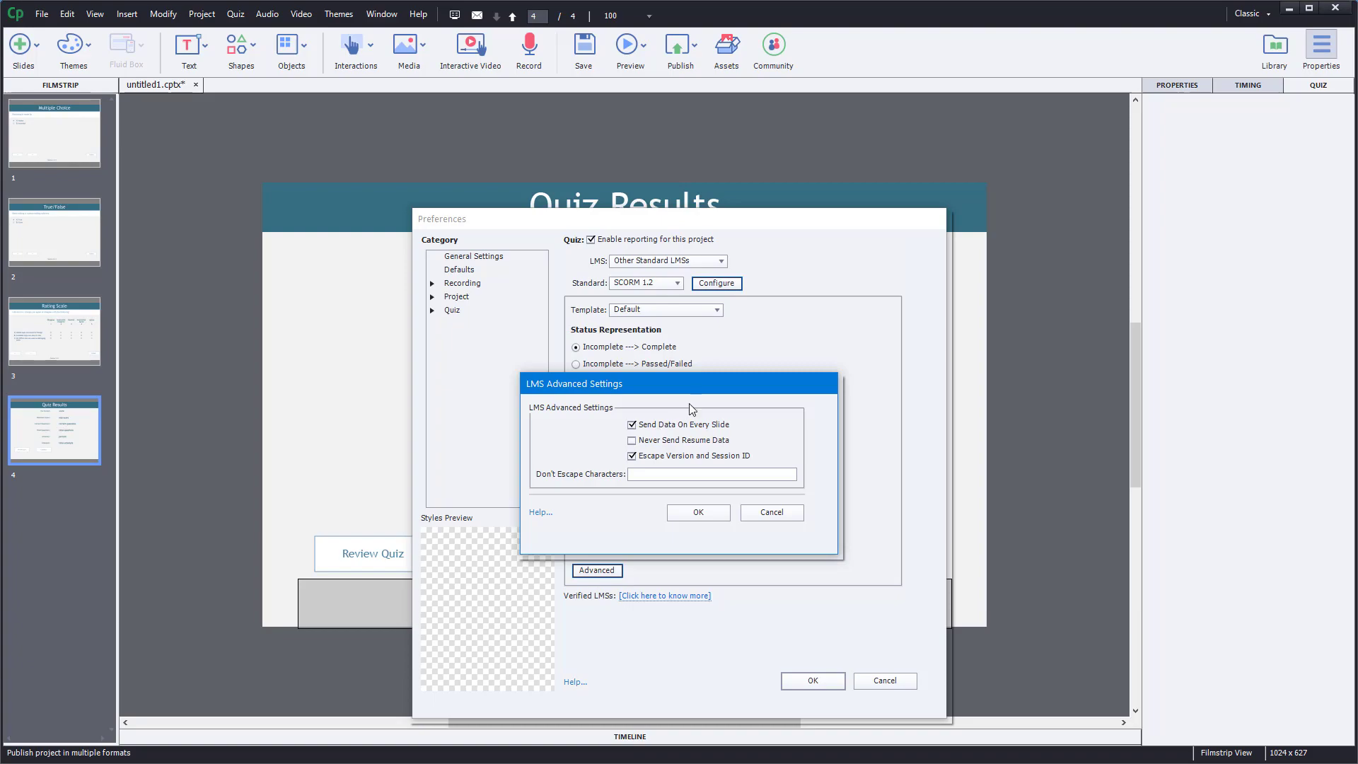
left_click(707, 513)
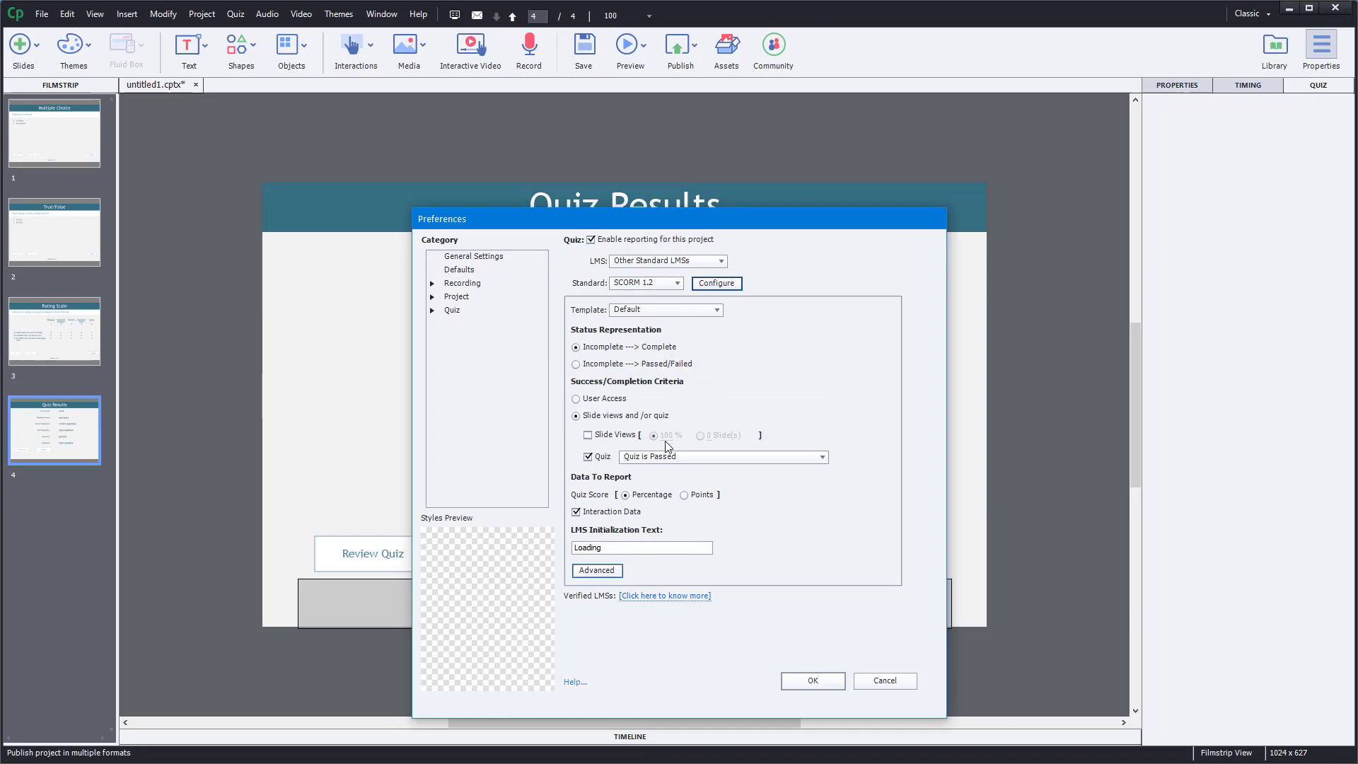
left_click(806, 683)
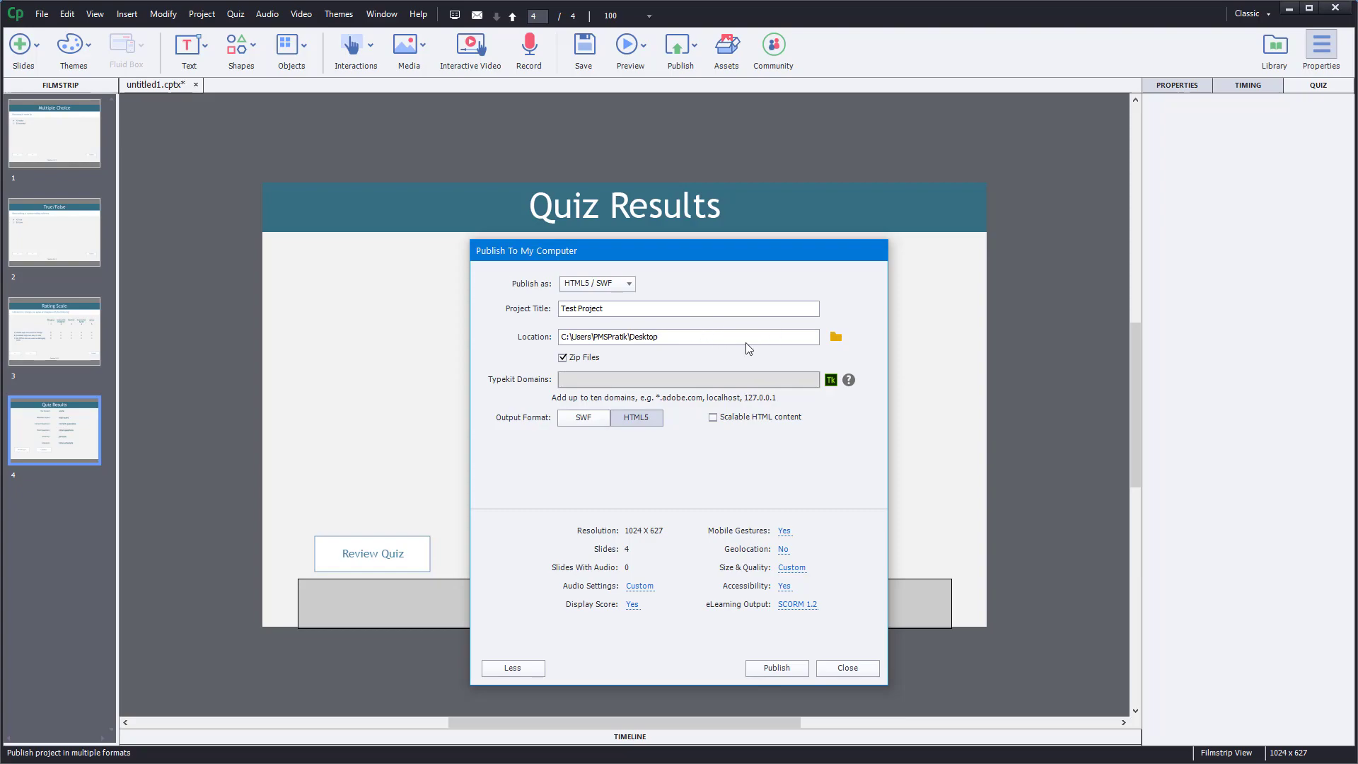
Publish the Test Project package to the Desktop, overwriting the existing file, and close the Captivate project.
left_click(786, 669)
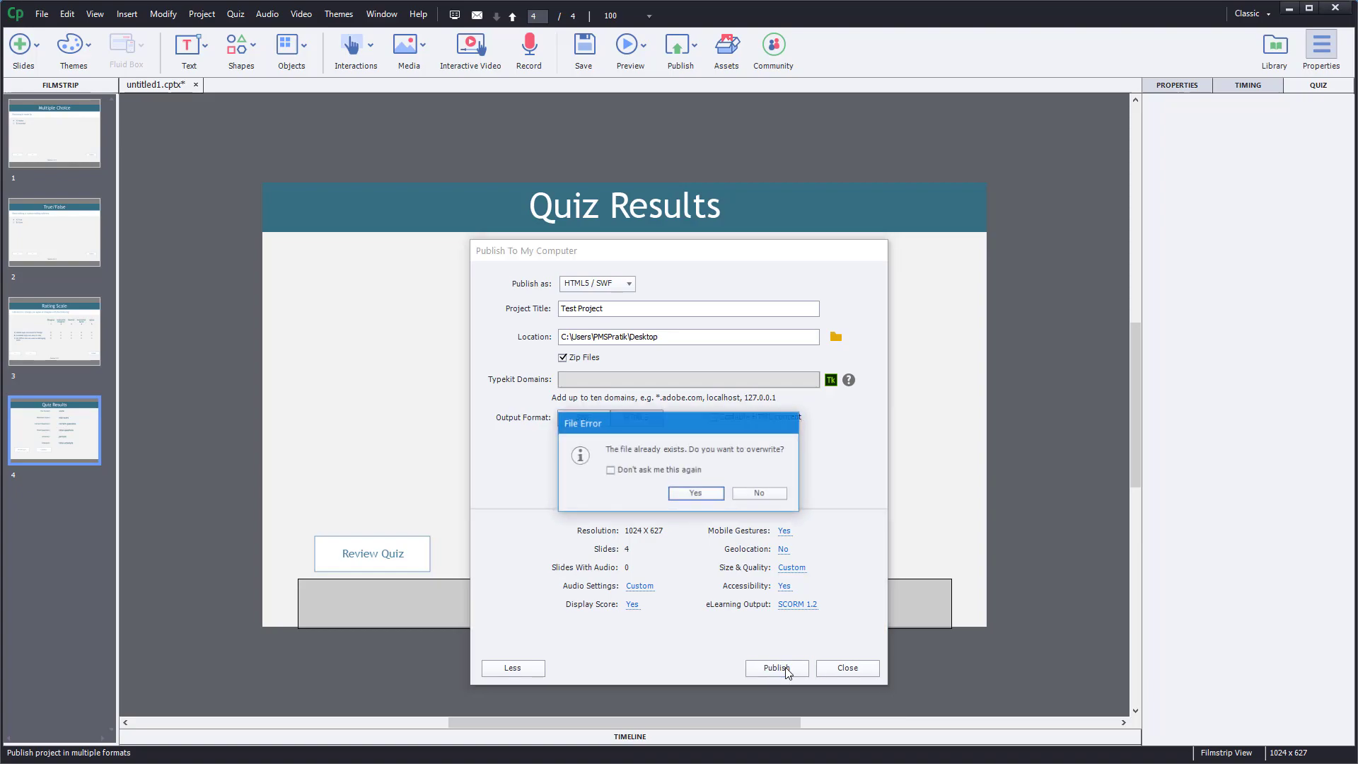
left_click(696, 495)
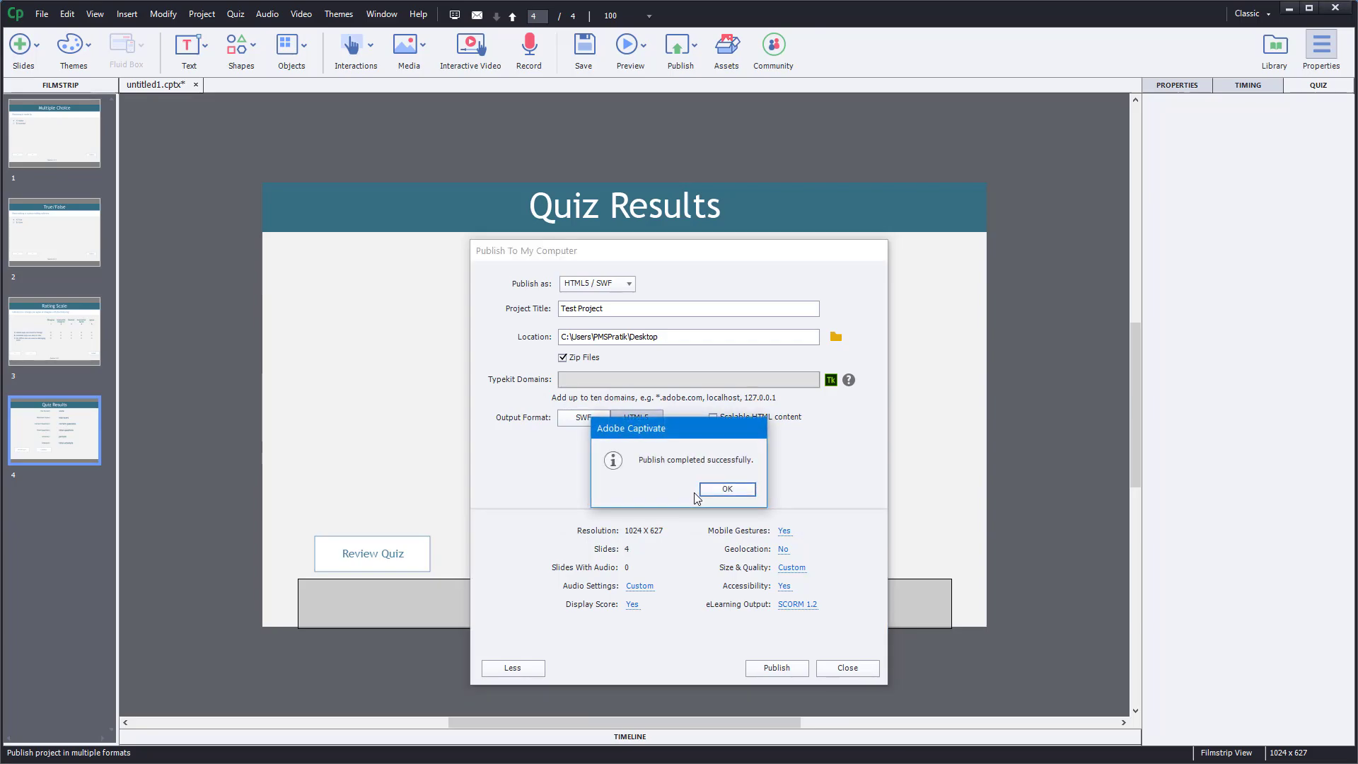
left_click(719, 493)
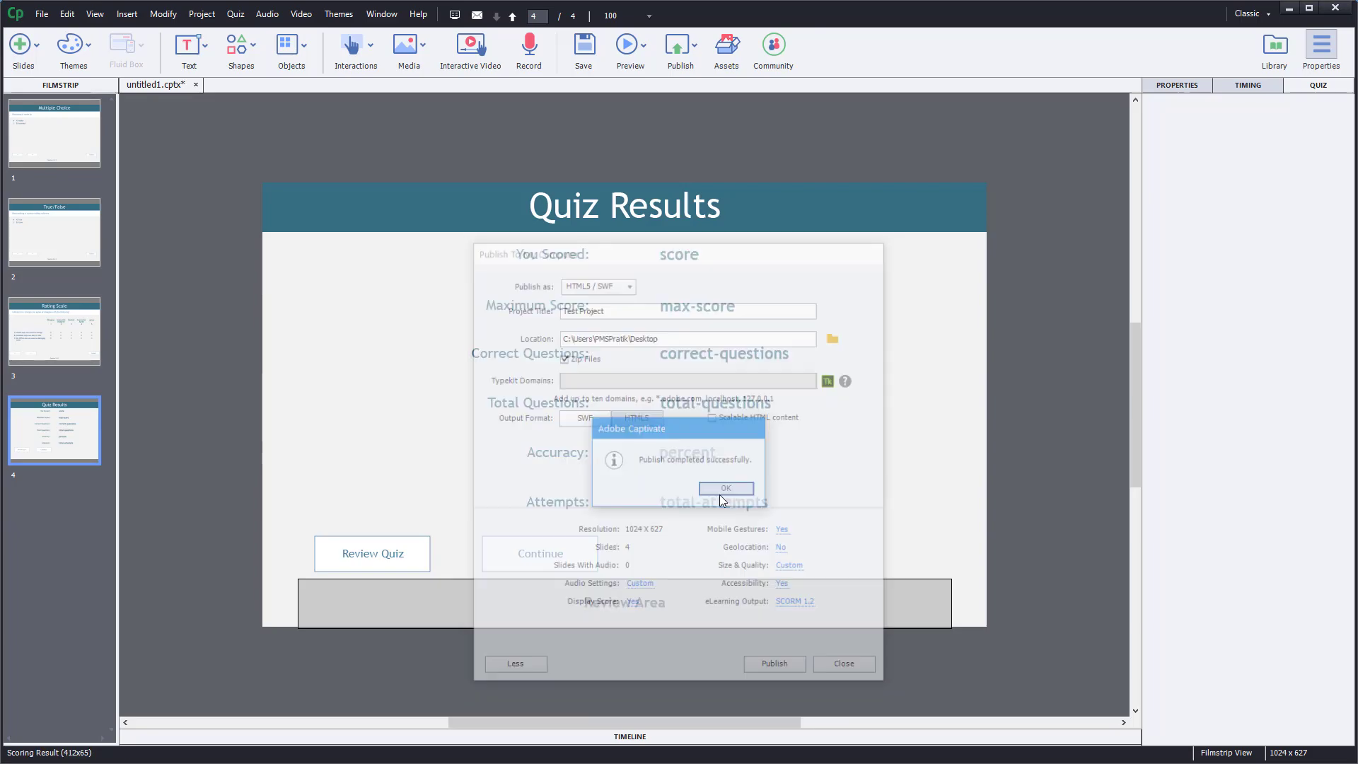
left_click(1334, 8)
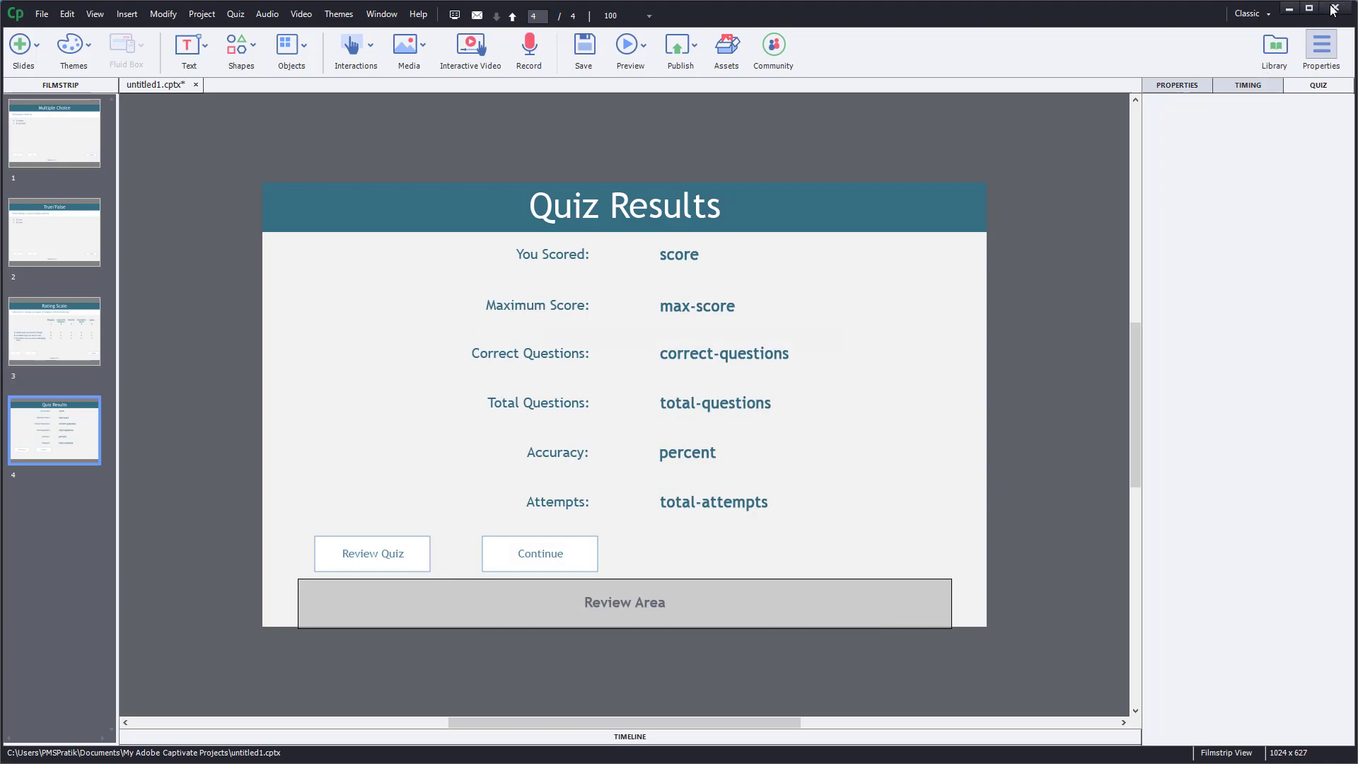
left_click(686, 415)
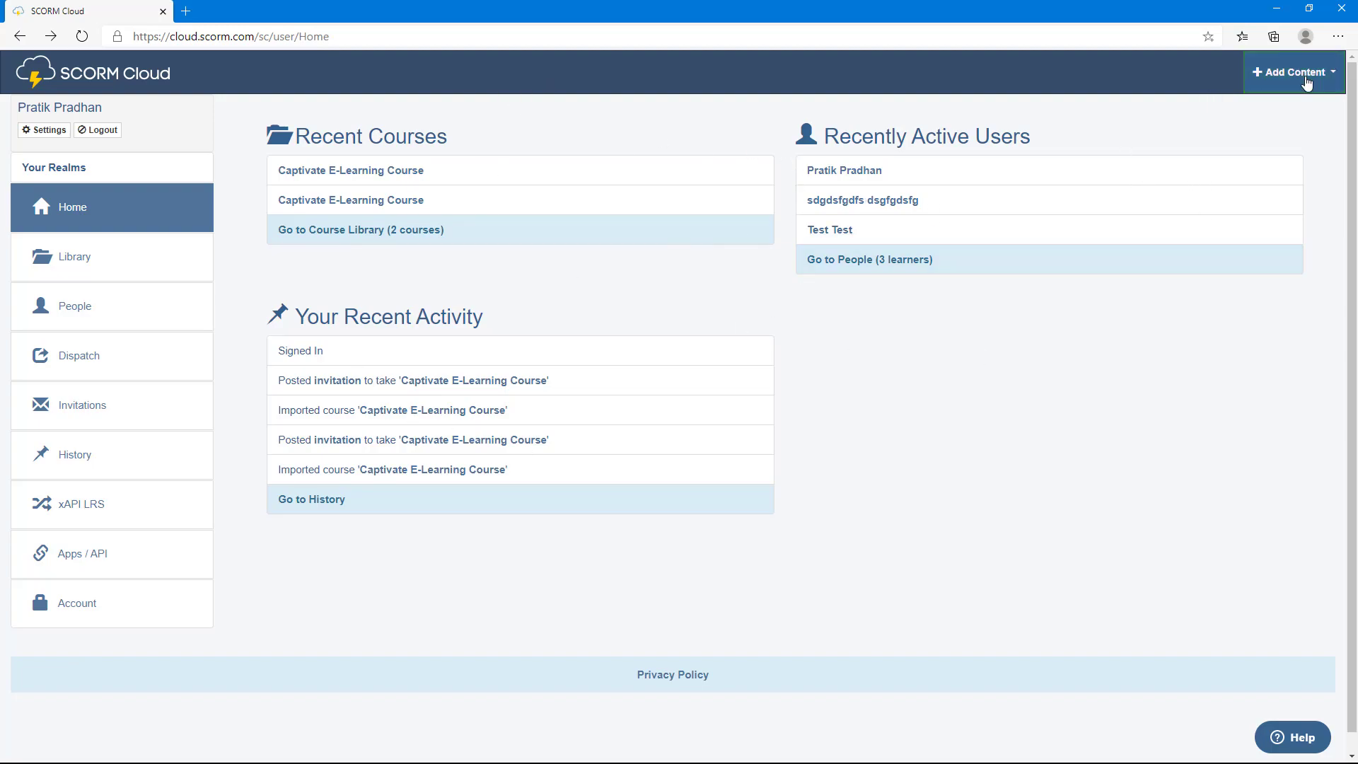
In SCORM Cloud, import Test Project.zip from the Desktop as a new course.
left_click(1299, 73)
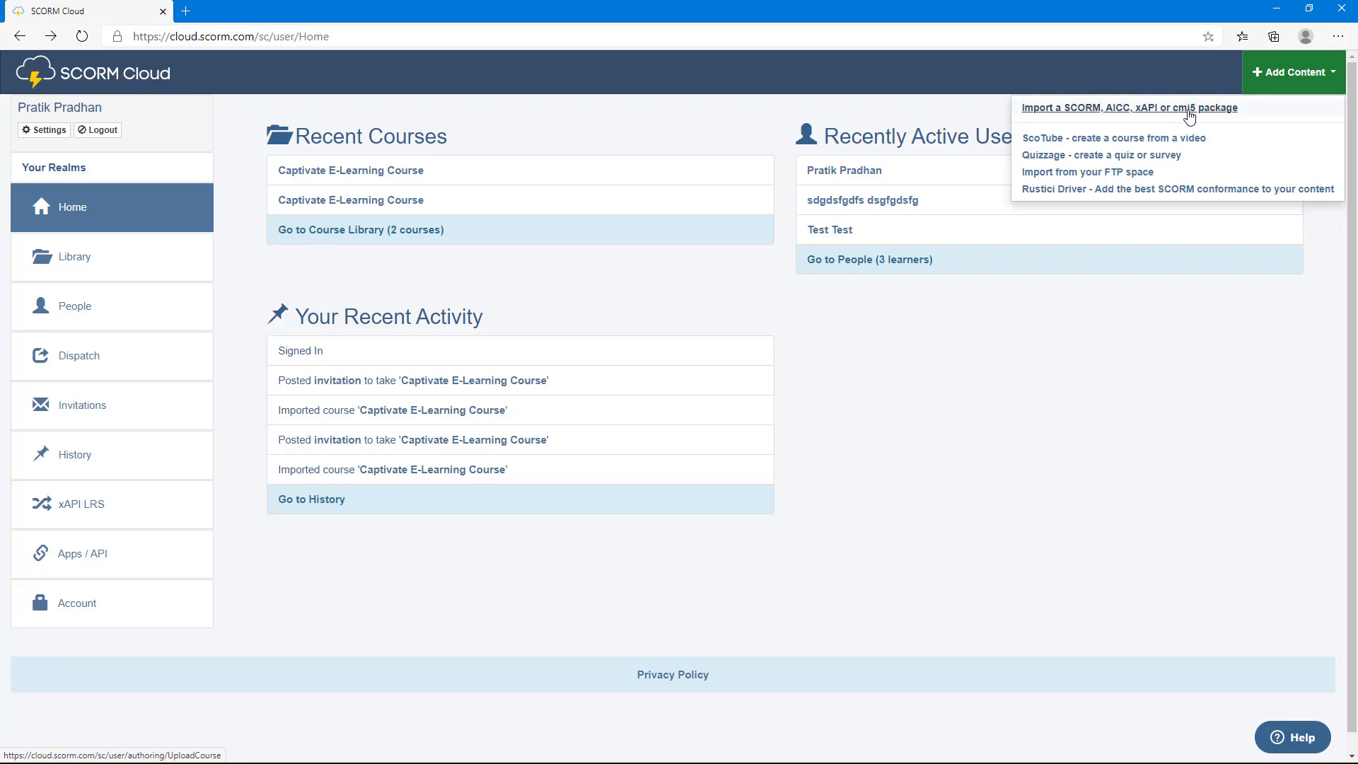
left_click(1190, 109)
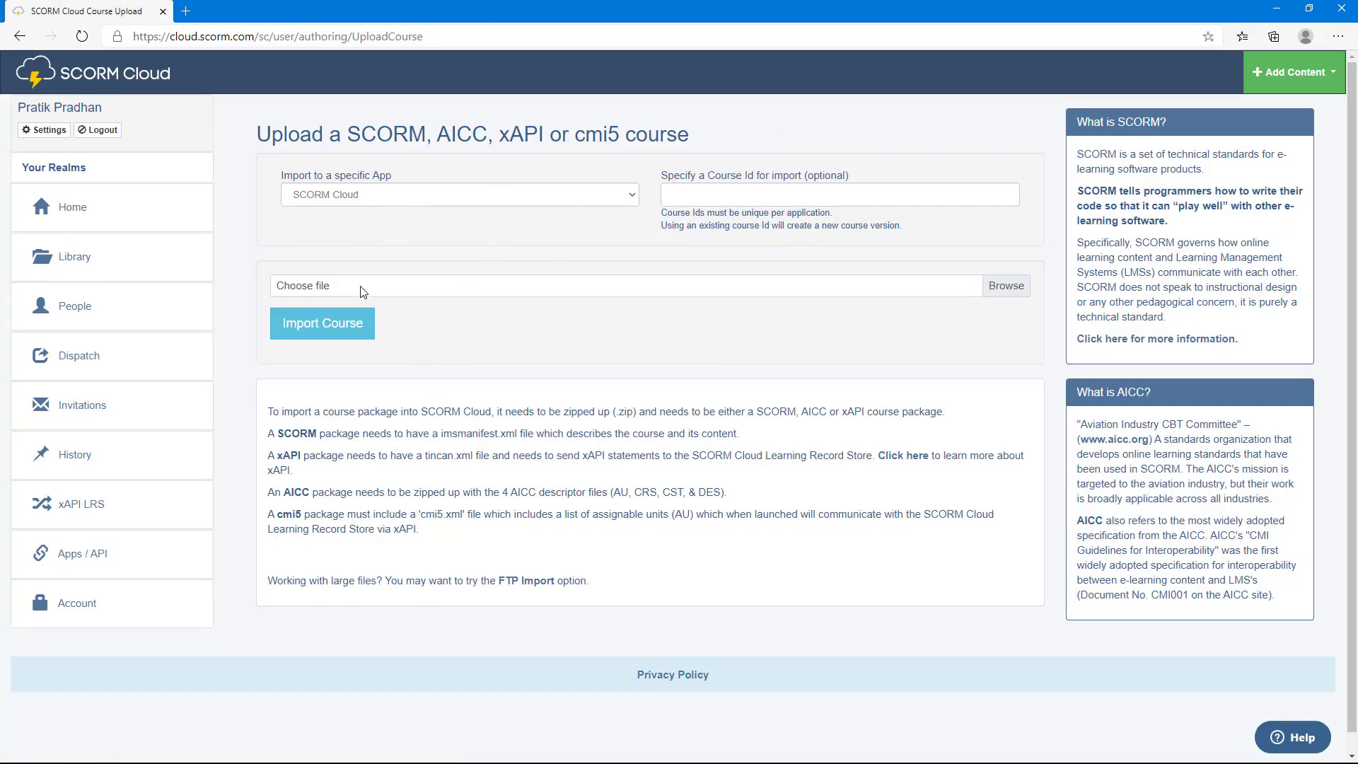
left_click(1003, 287)
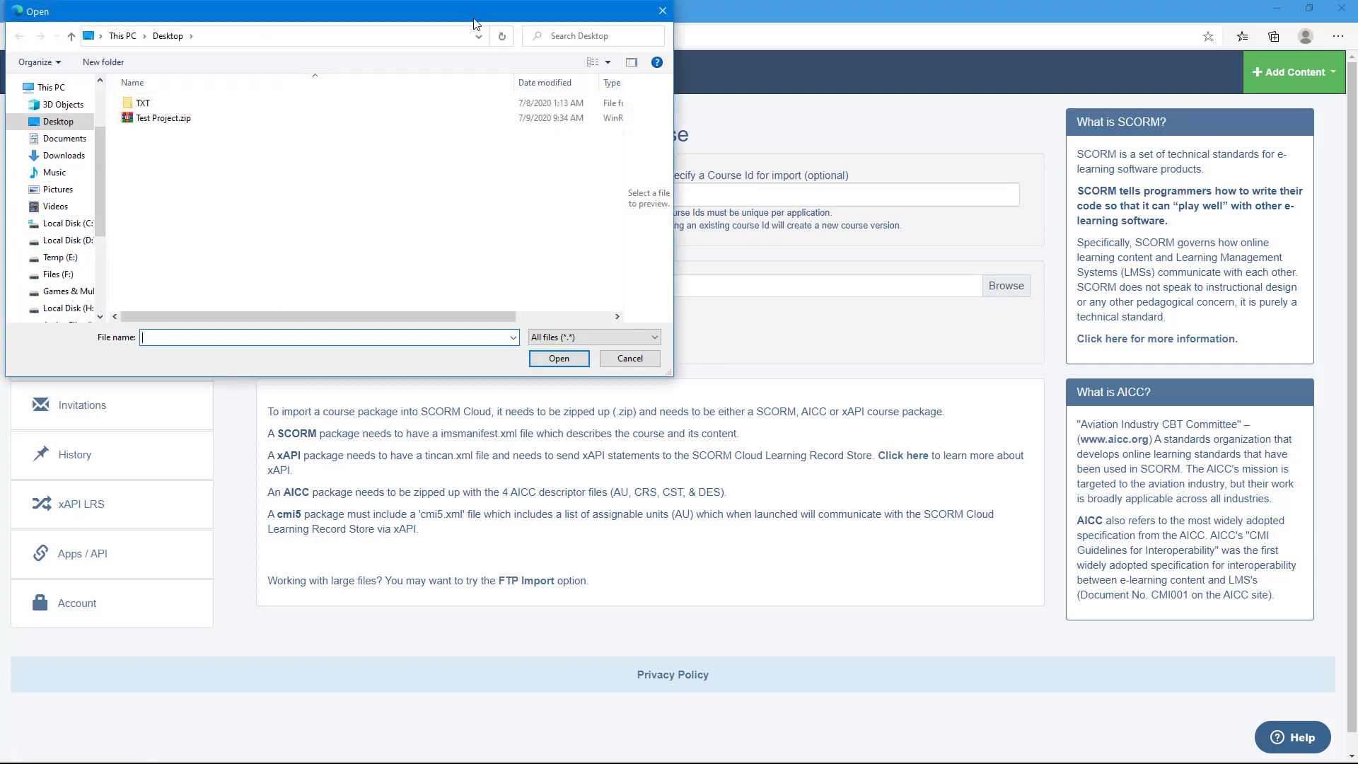
left_click(182, 119)
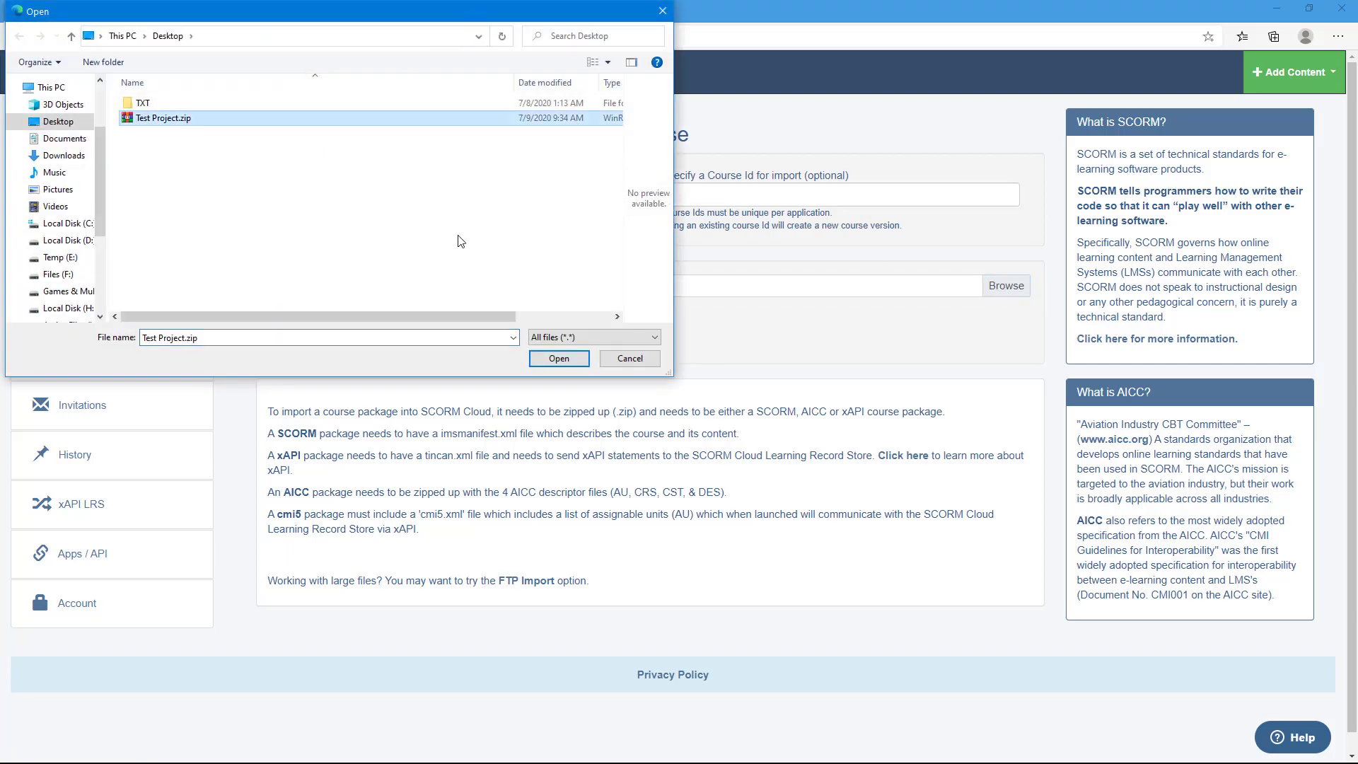
left_click(559, 359)
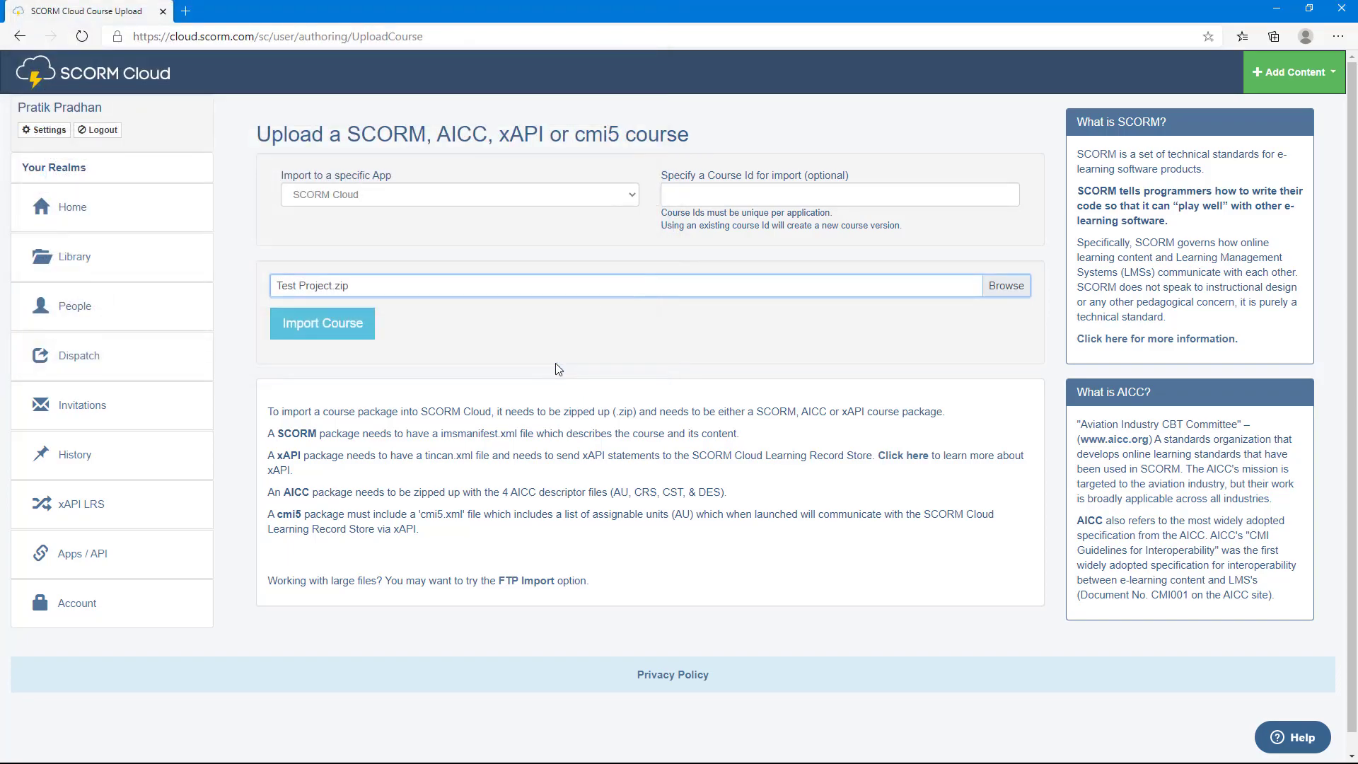
left_click(327, 323)
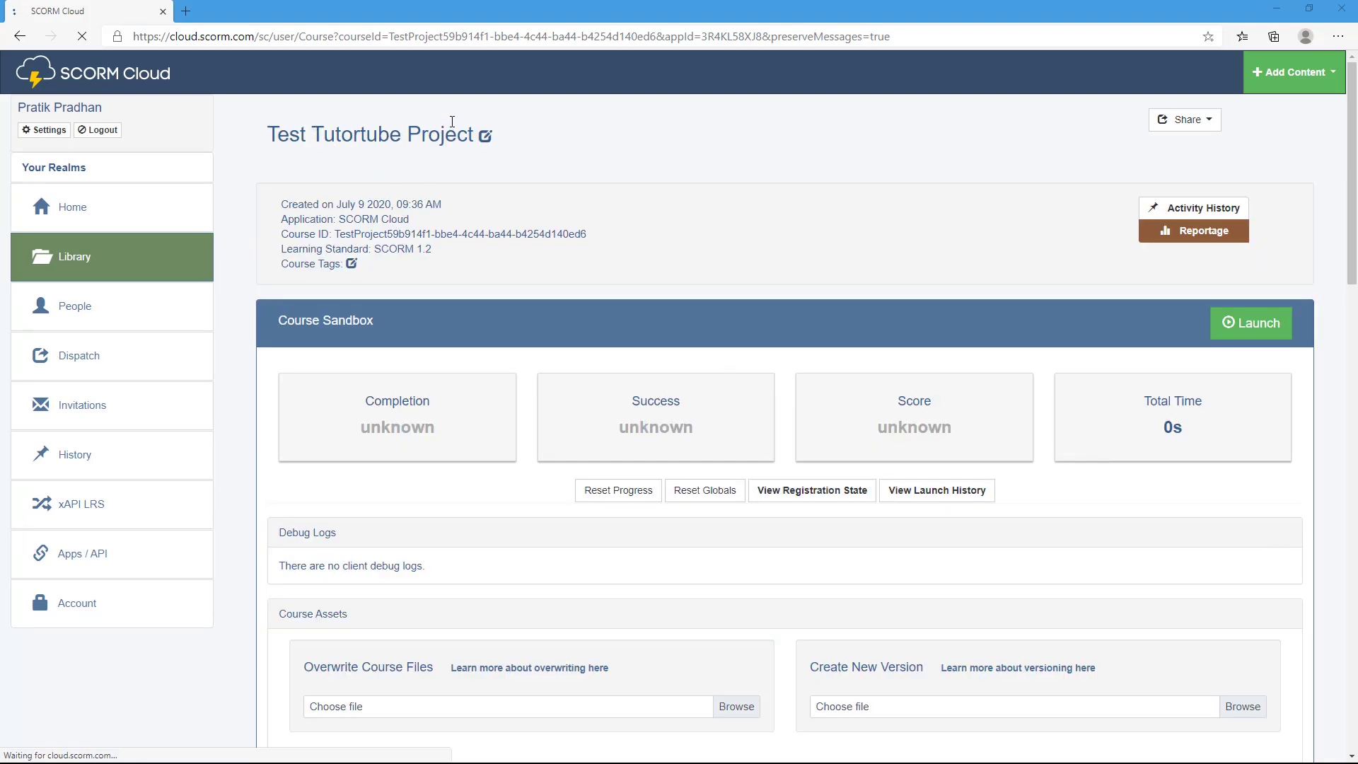
Launch the imported Test Tutortube Project course in an enlarged separate window and start its playback.
scroll(645, 256, "down", 17)
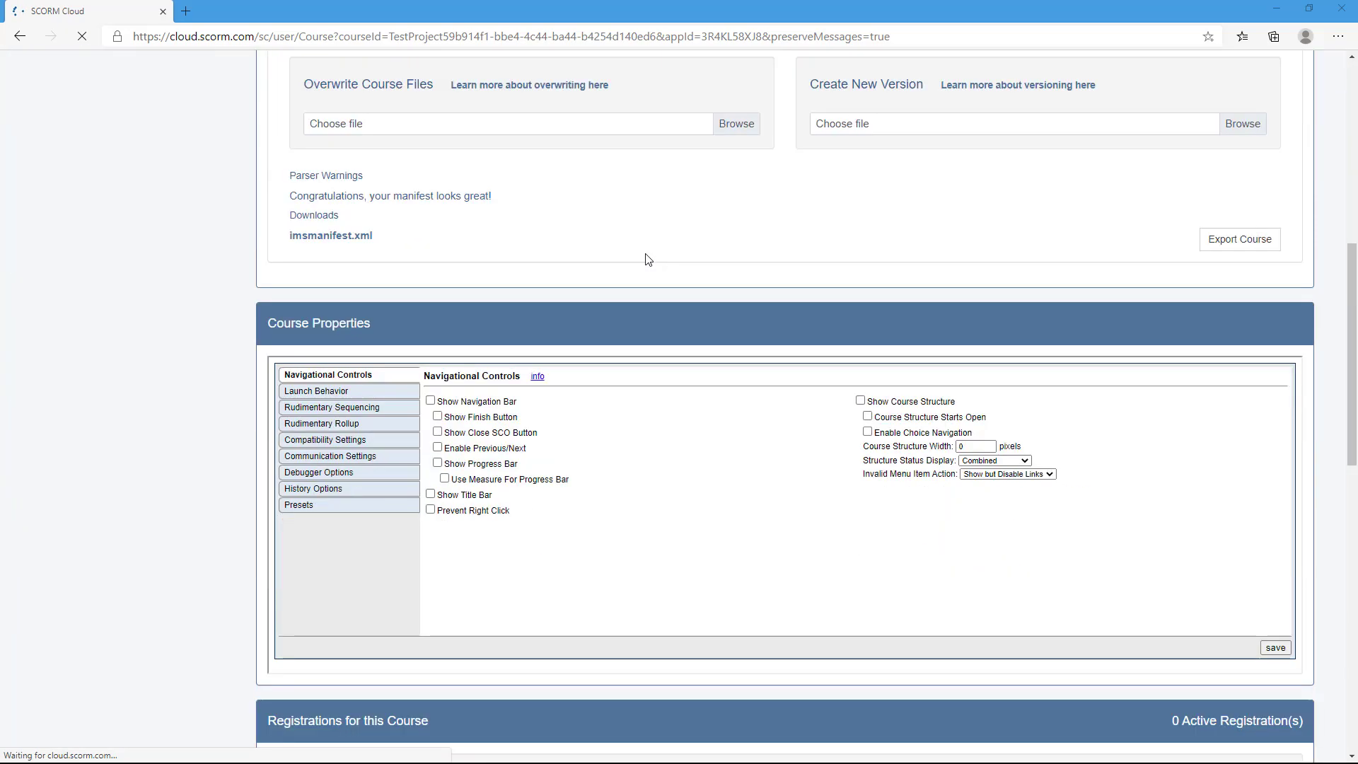
scroll(652, 287, "up", 17)
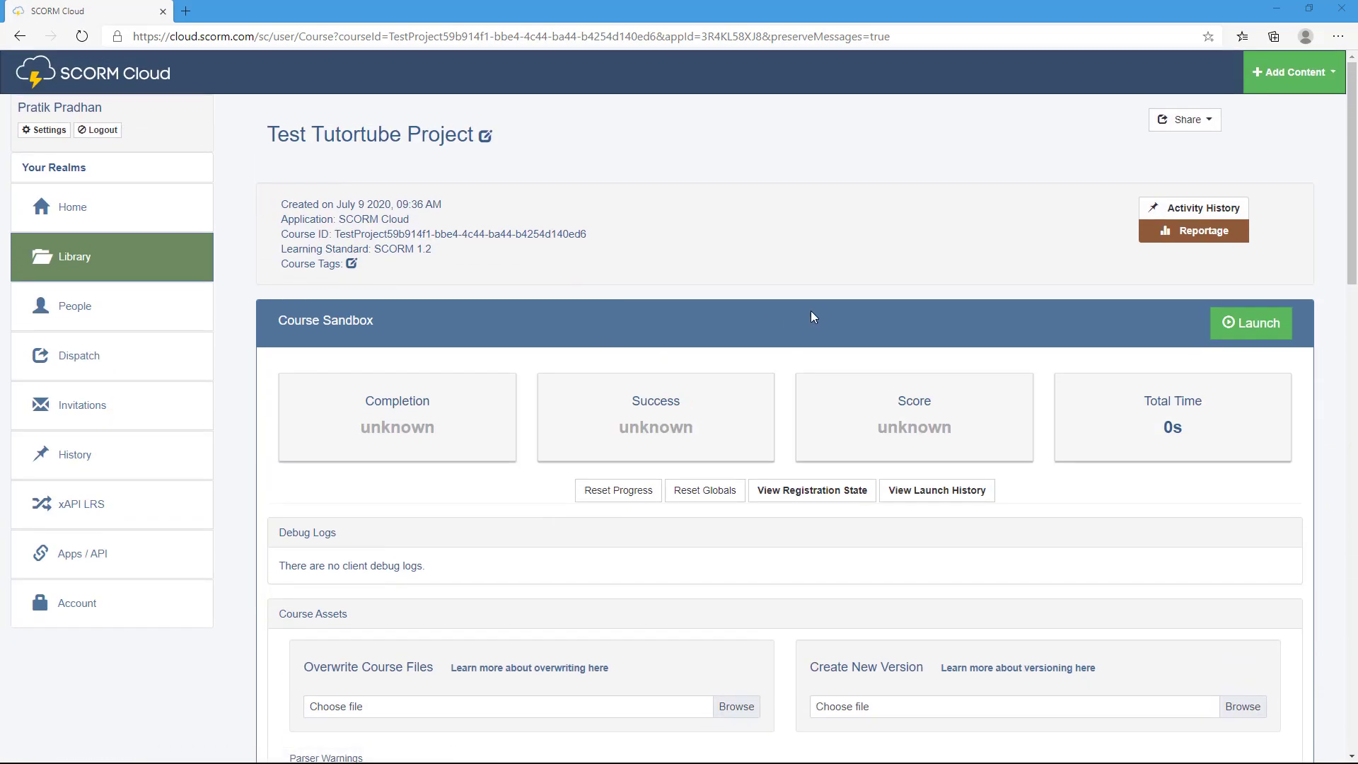
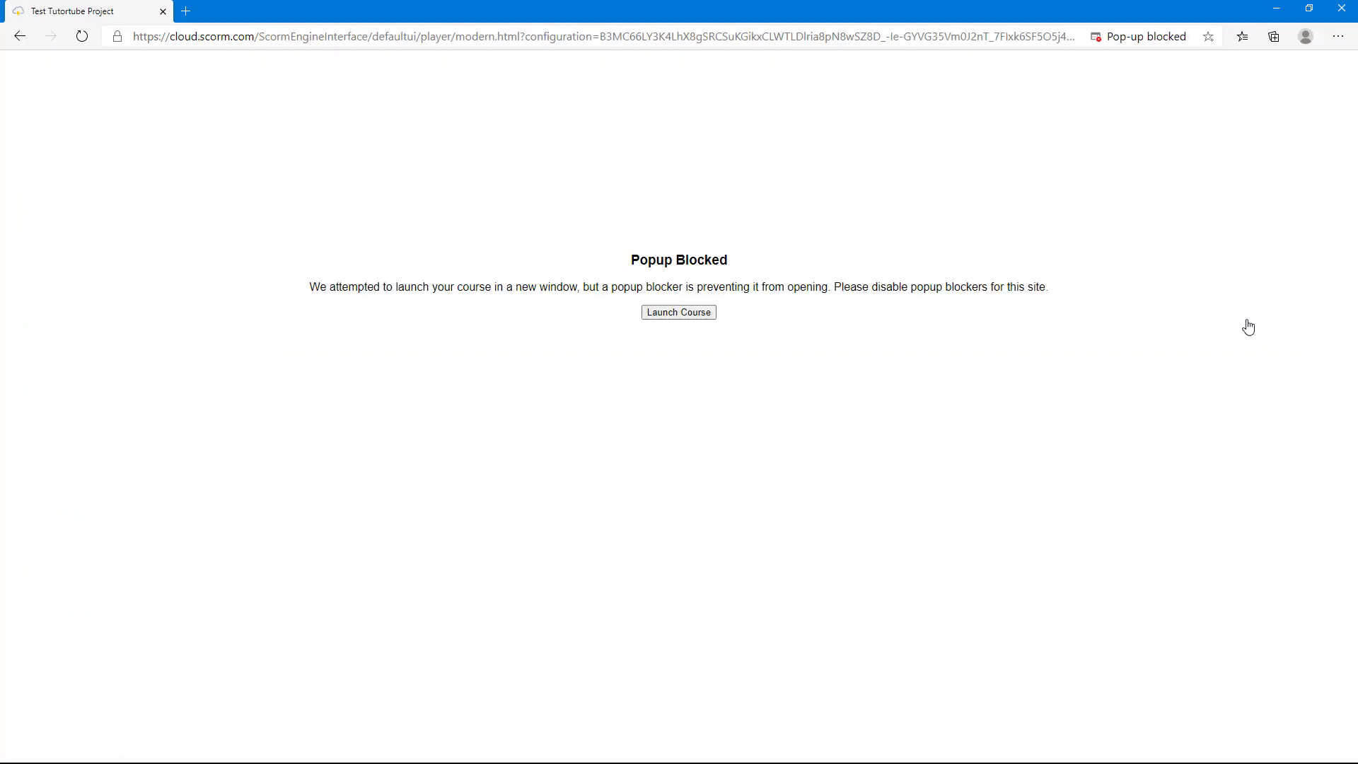
left_click(702, 320)
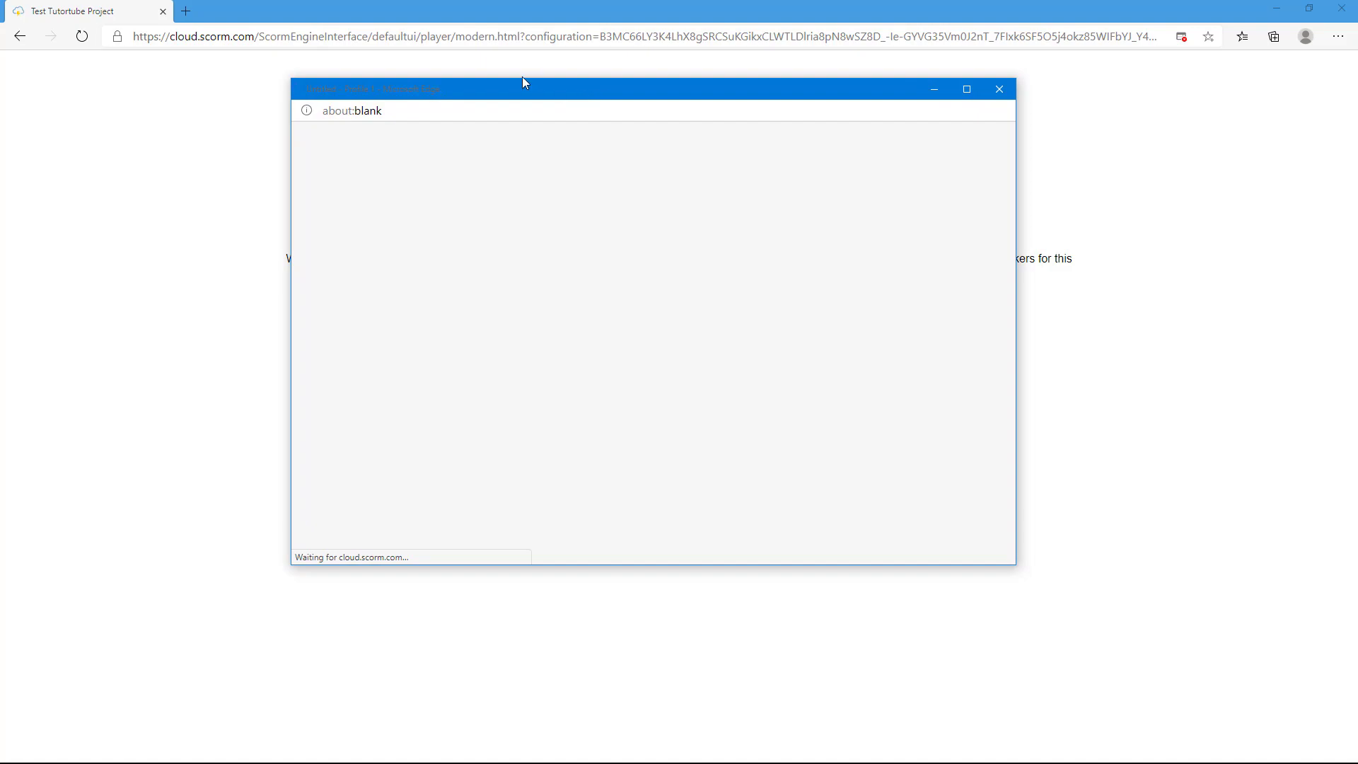
left_click_drag(930, 537, 1080, 629)
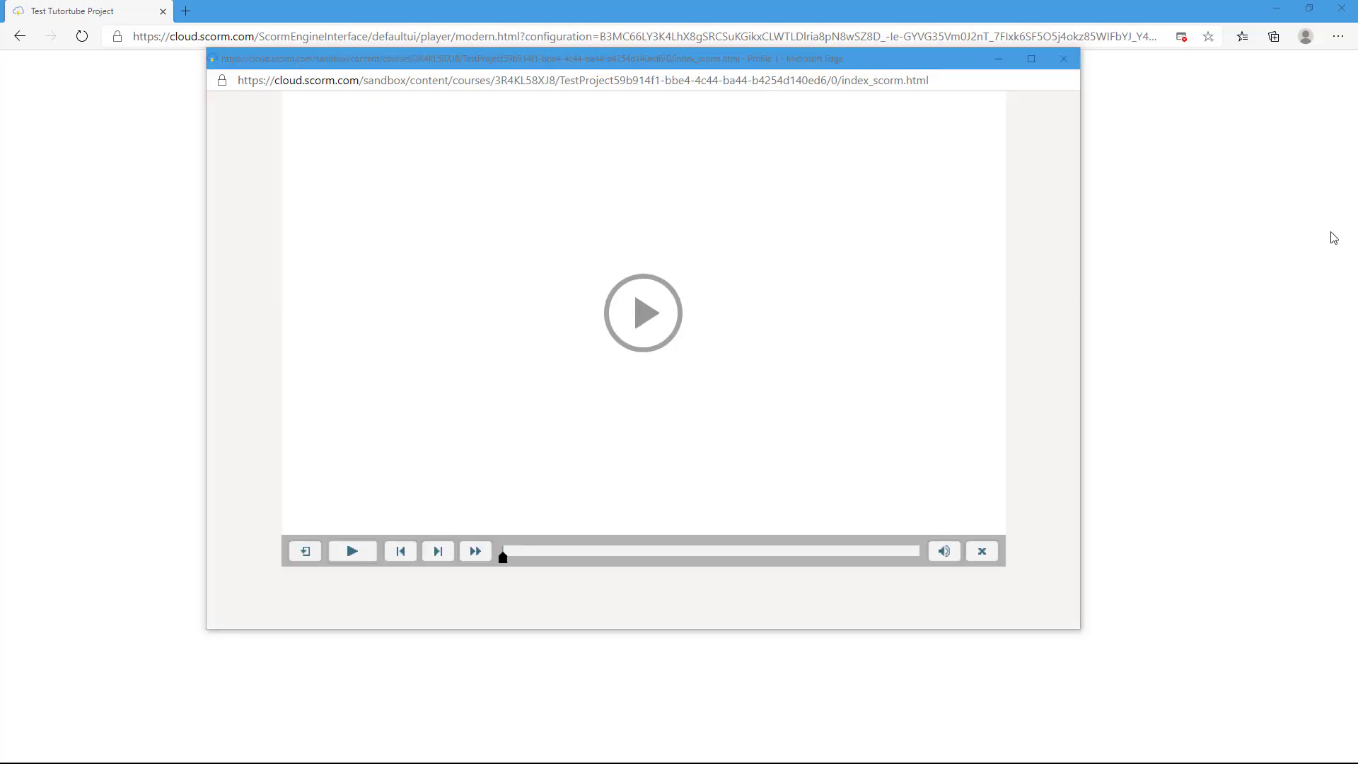
left_click(652, 316)
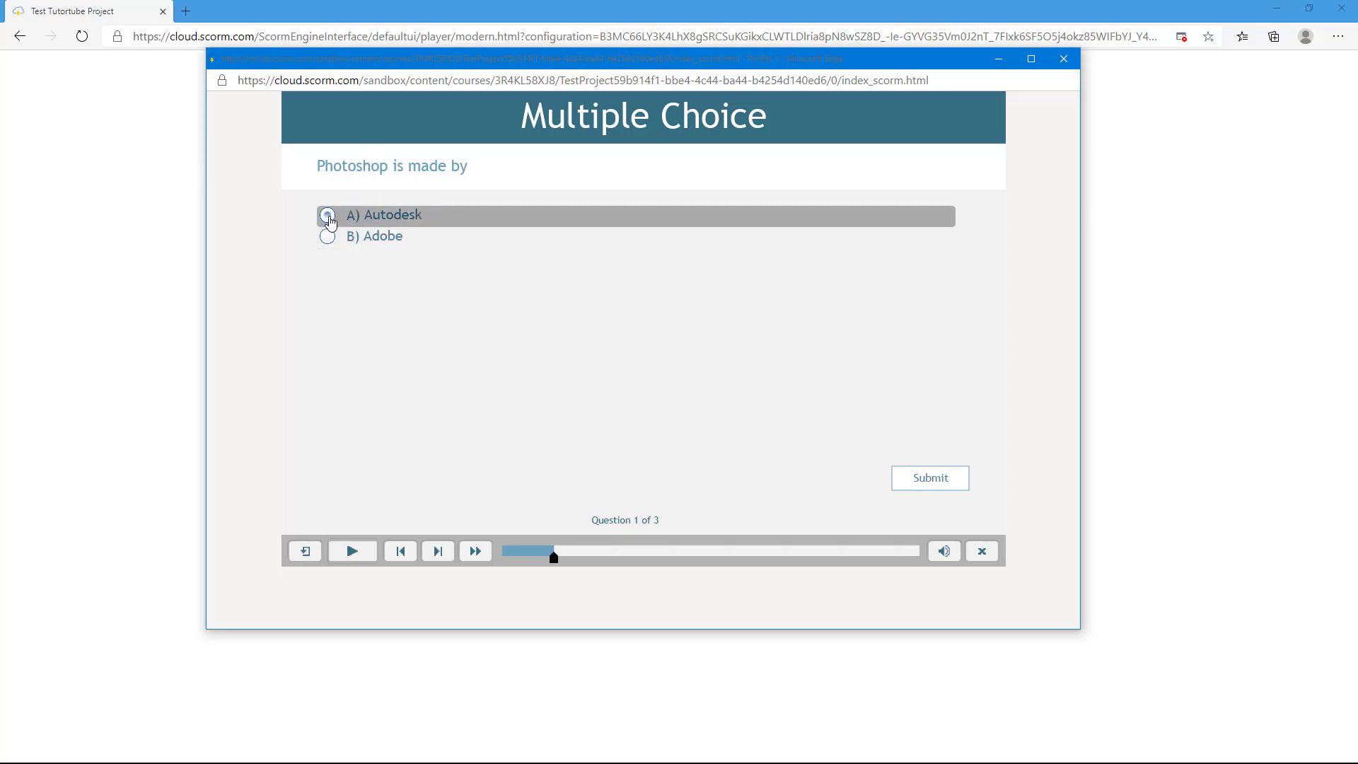
Submit B) Adobe for the Multiple Choice question and B) False for the True/False question, continuing past each feedback message.
left_click(325, 242)
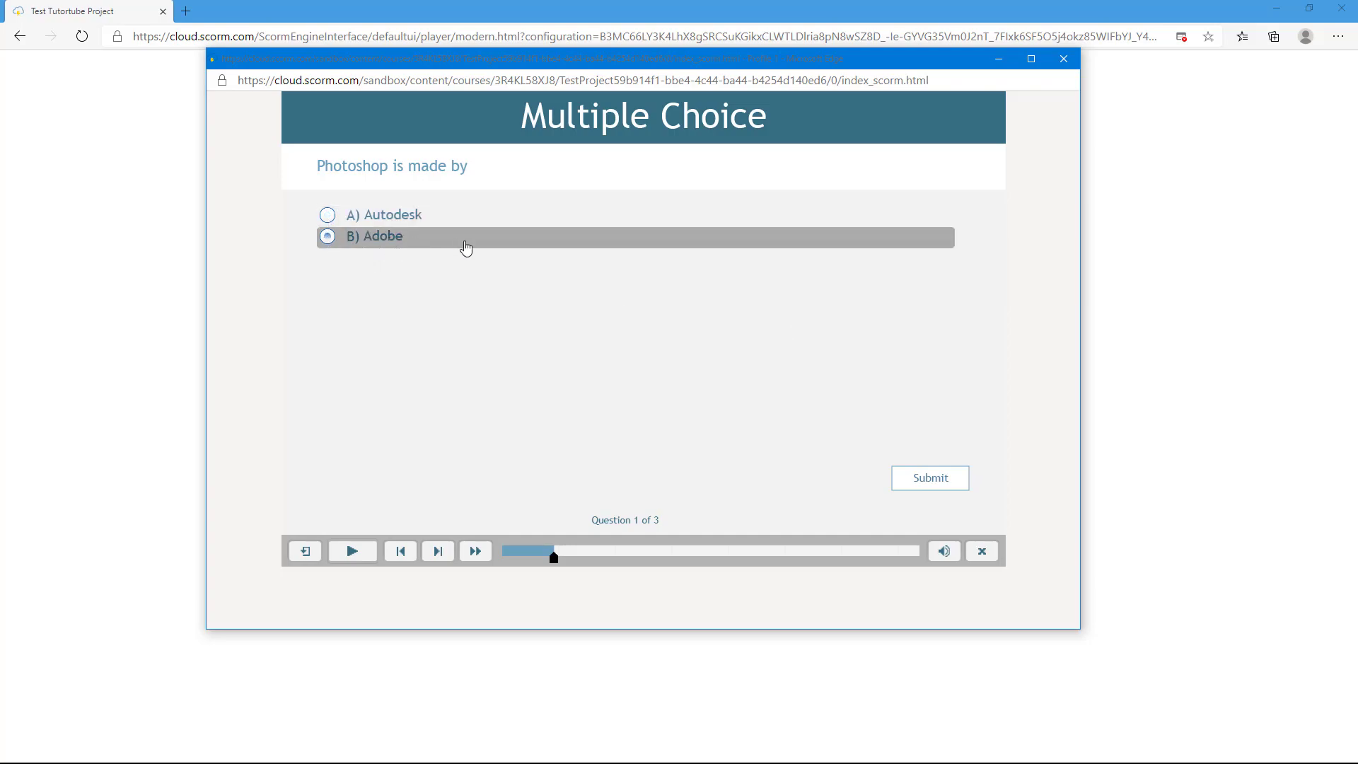
left_click(927, 473)
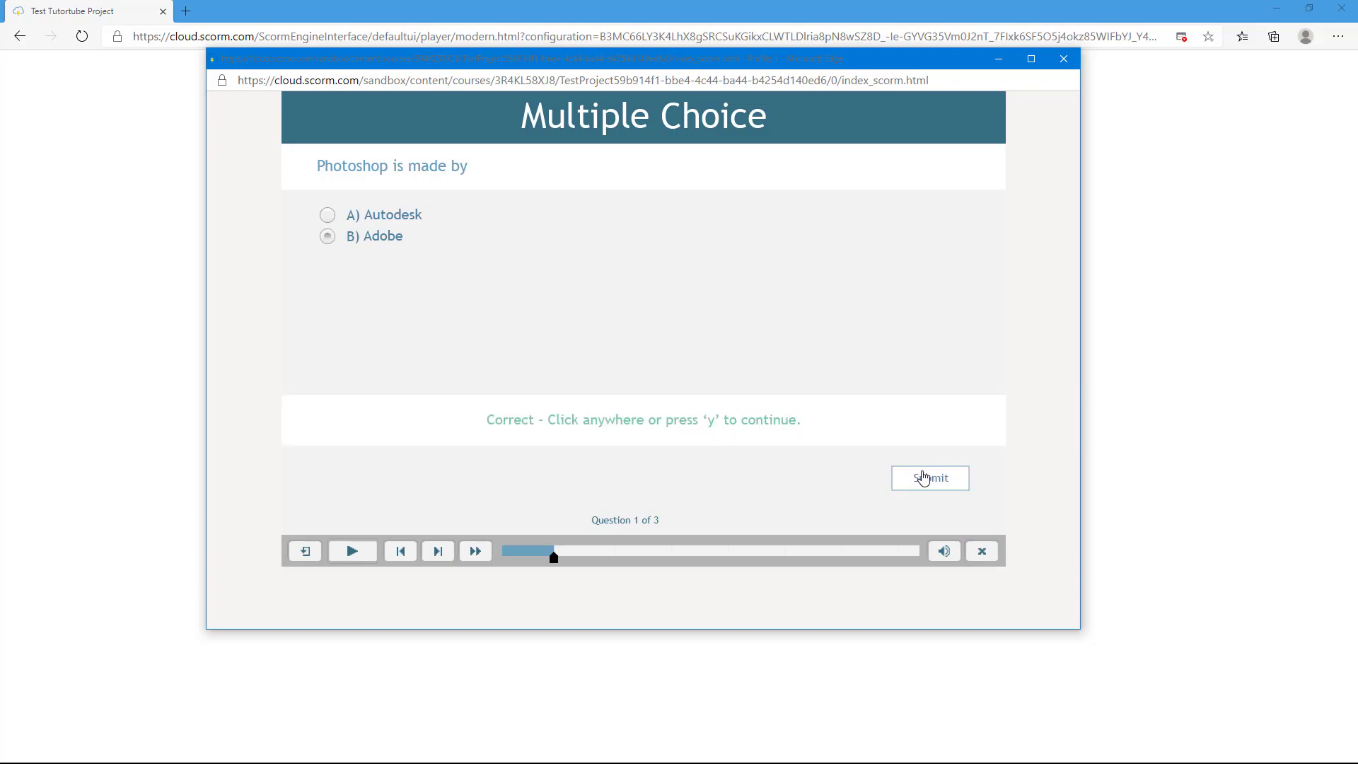
left_click(769, 435)
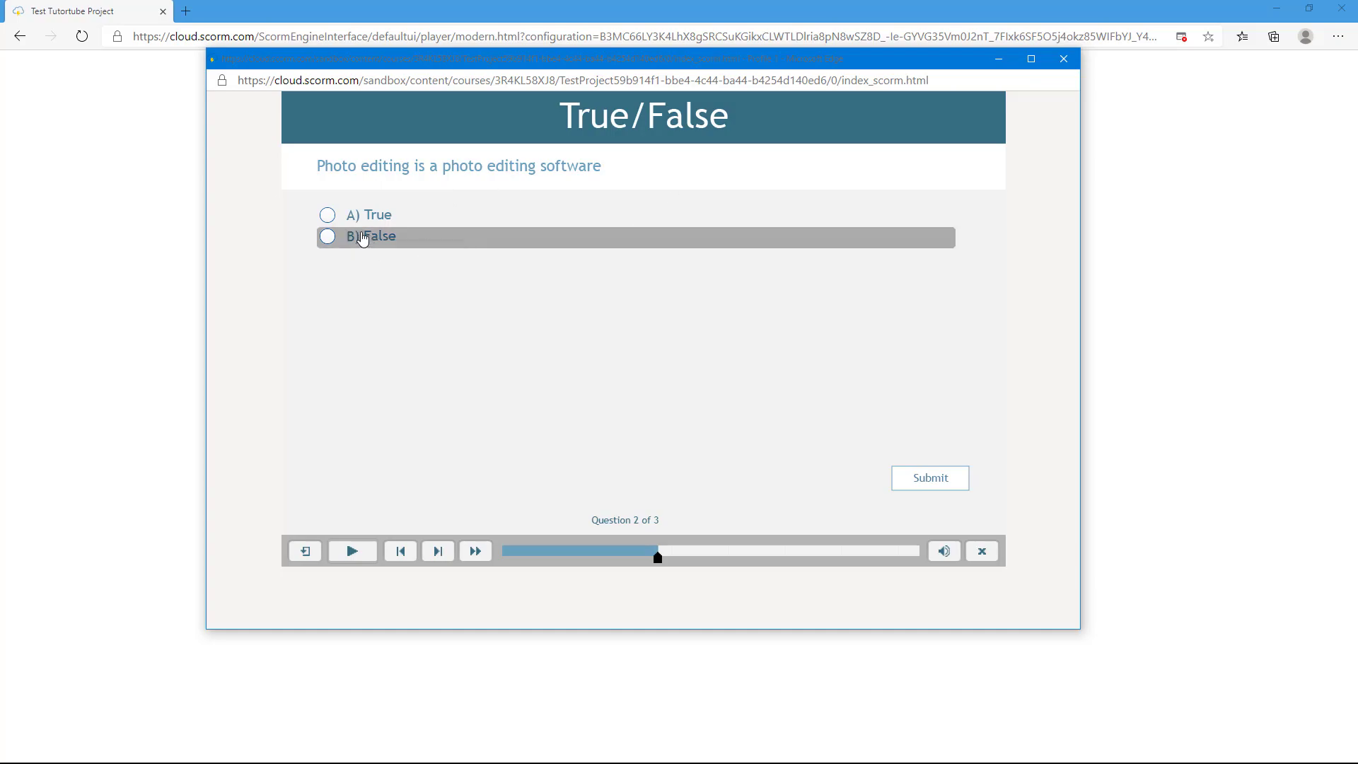
left_click(340, 223)
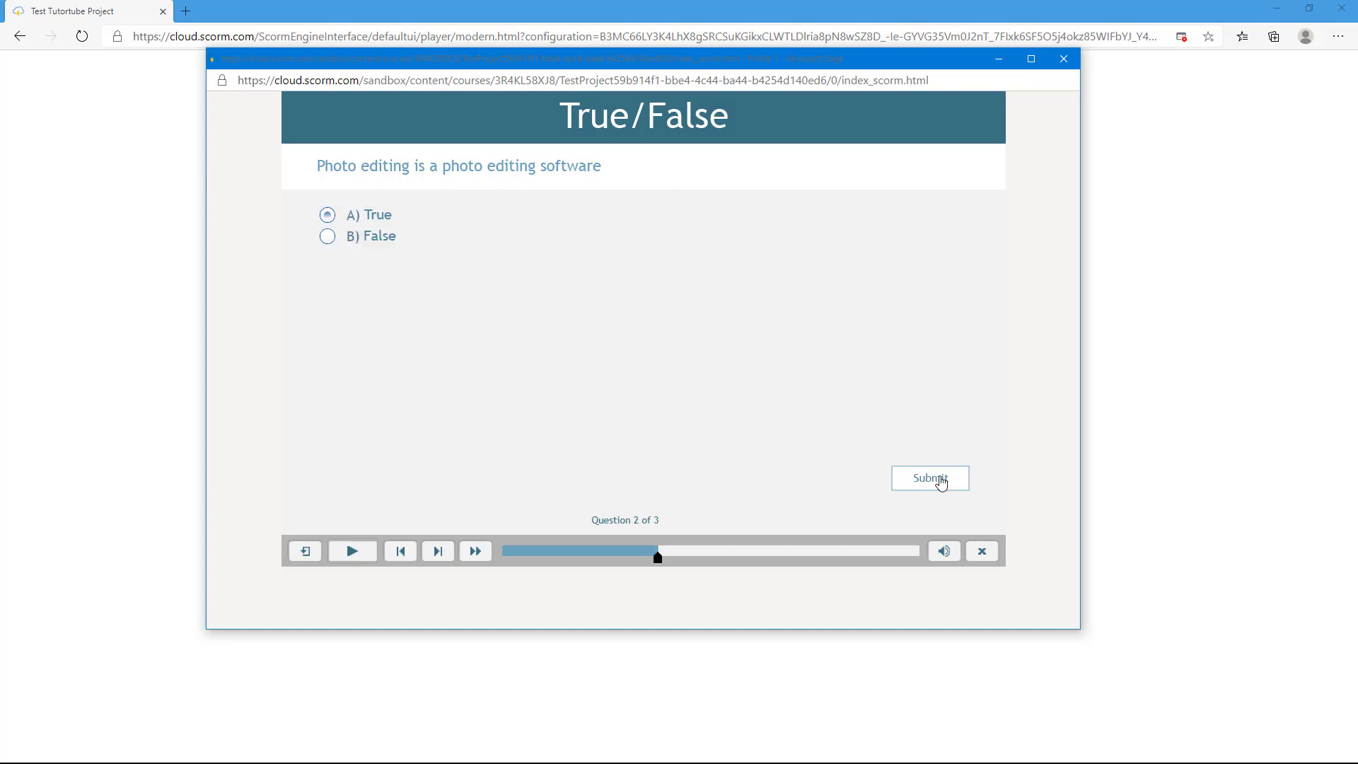
left_click(382, 241)
left_click(954, 481)
left_click(717, 418)
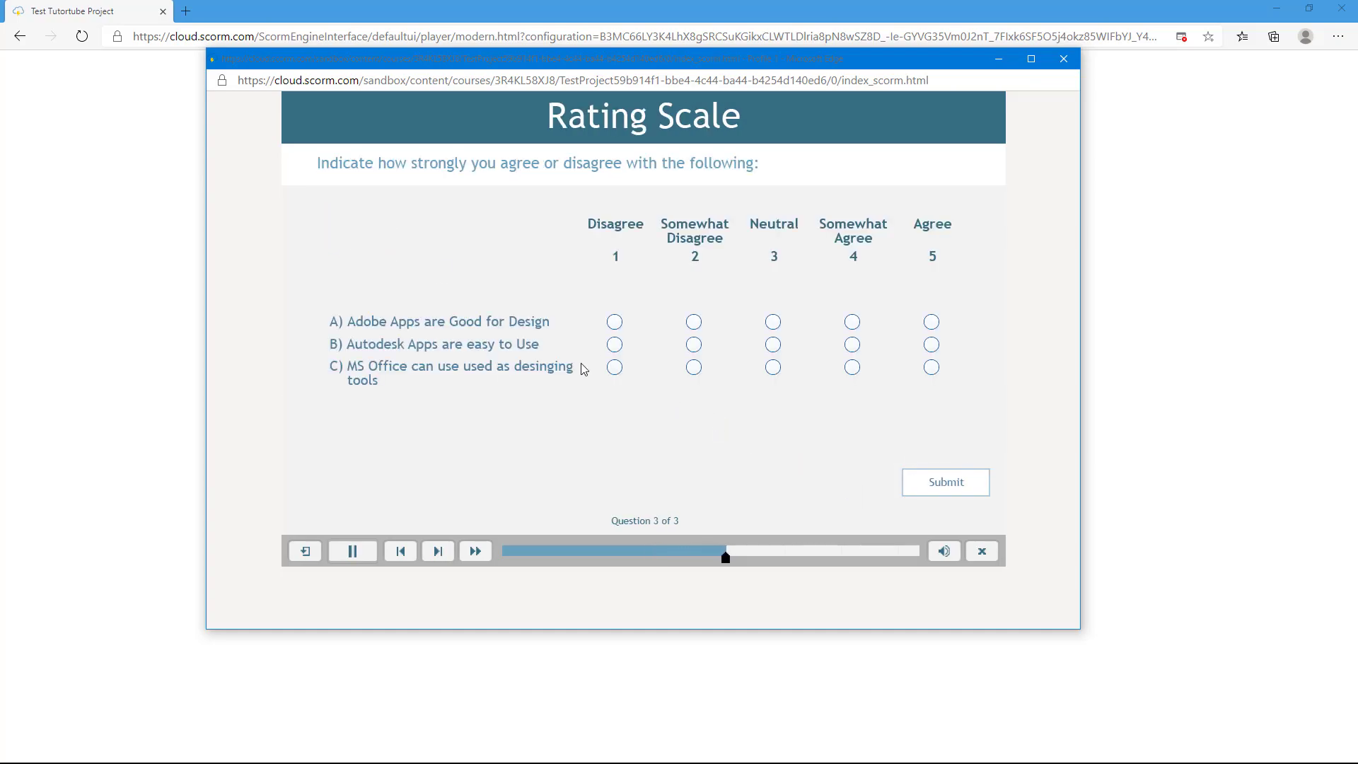
Rate statements A, B and C as 1, 2 and 3, submit the ratings, and exit the course from the quiz results.
left_click(613, 321)
left_click(693, 343)
left_click(773, 367)
left_click(973, 482)
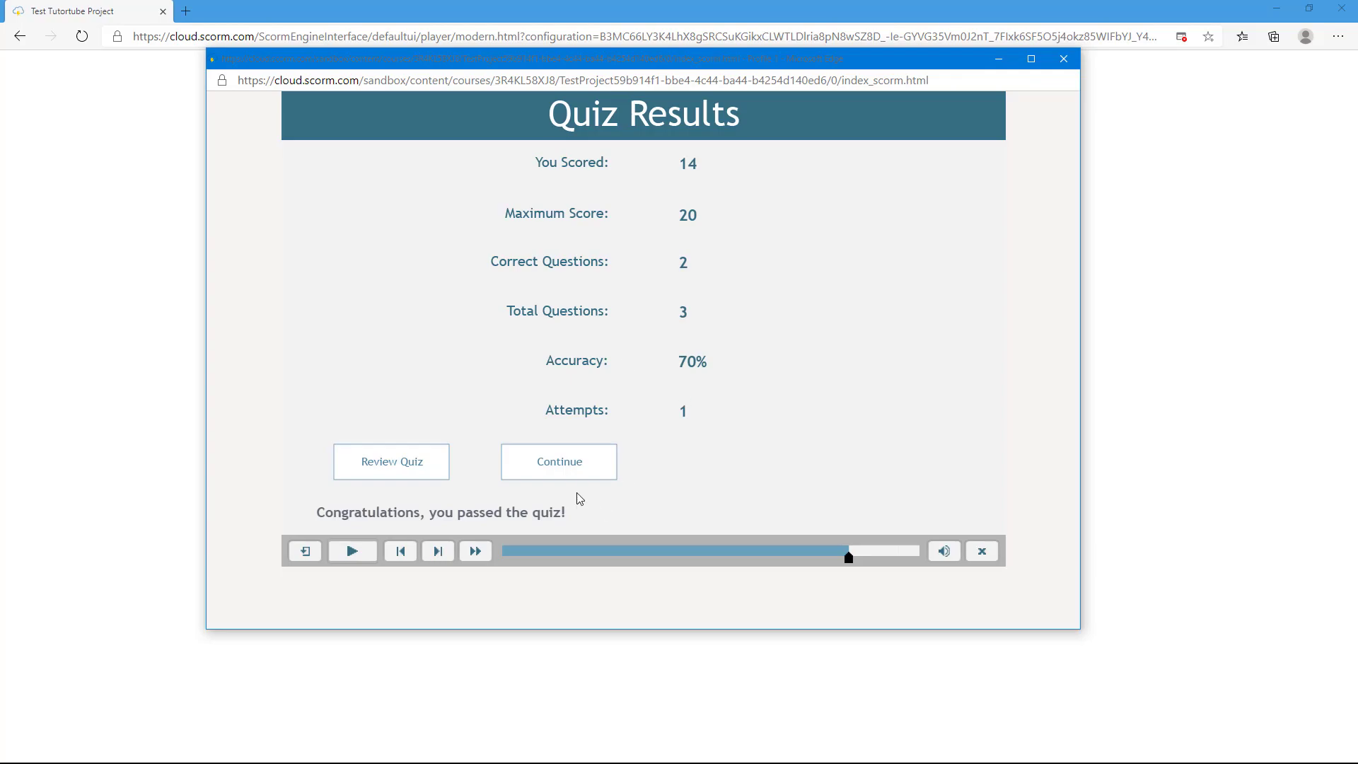
left_click(562, 468)
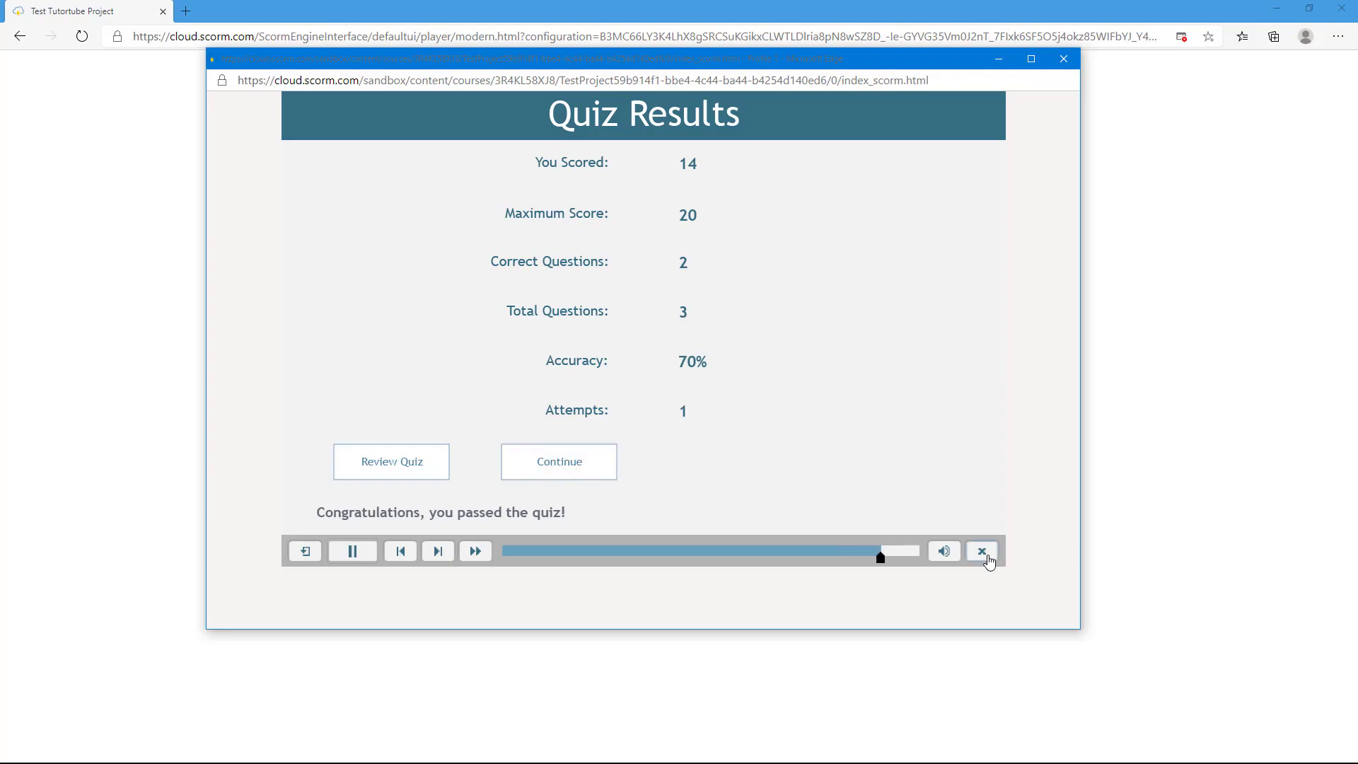
left_click(982, 559)
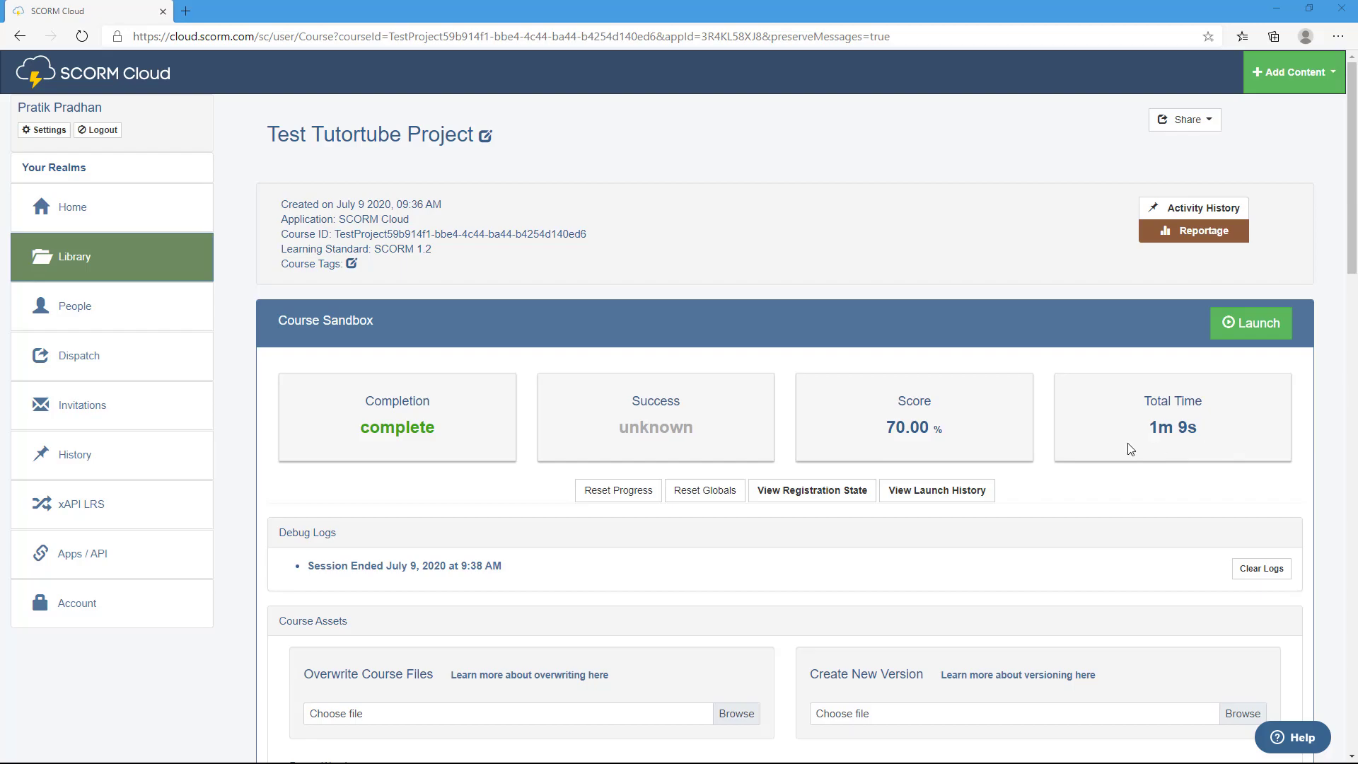
Create a public invitation for the Test Tutortube Project course without adding recipients.
scroll(1128, 449, "down", 20)
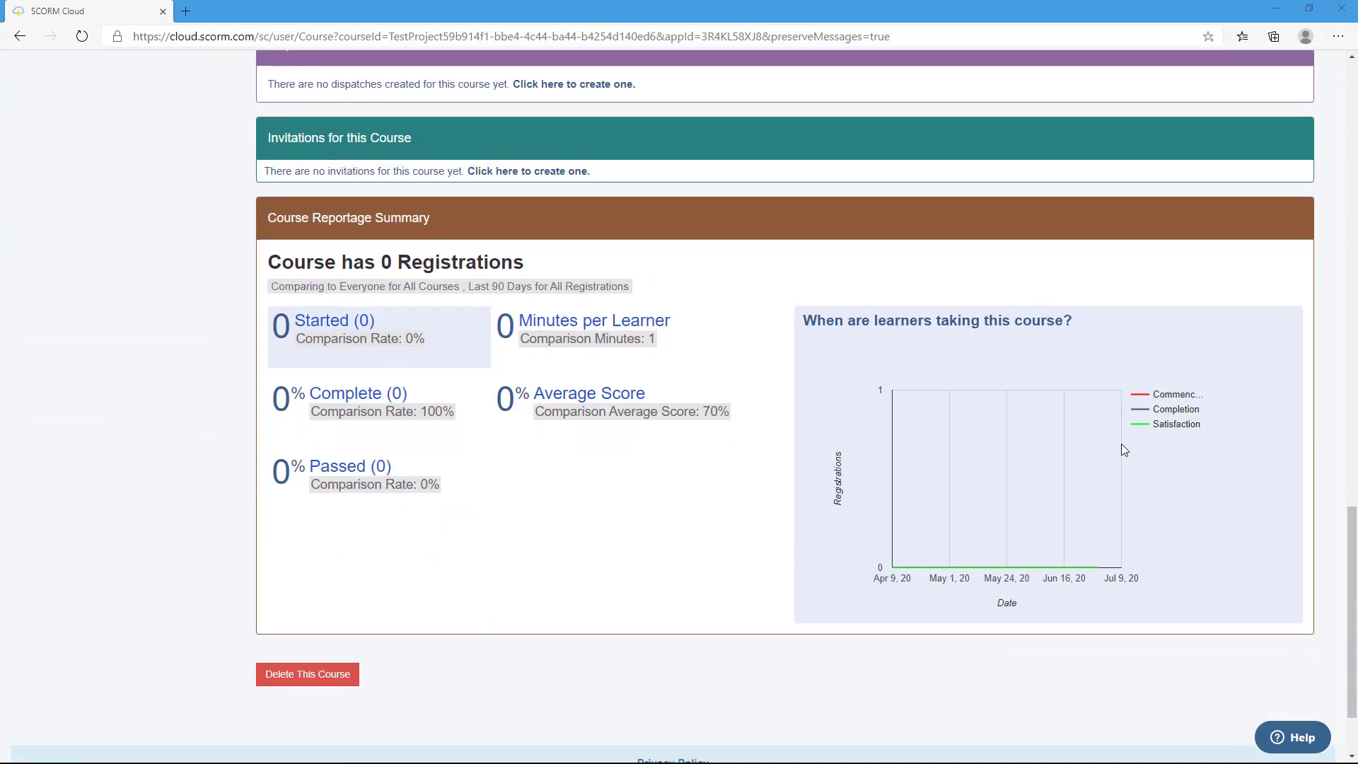
scroll(1122, 444, "up", 20)
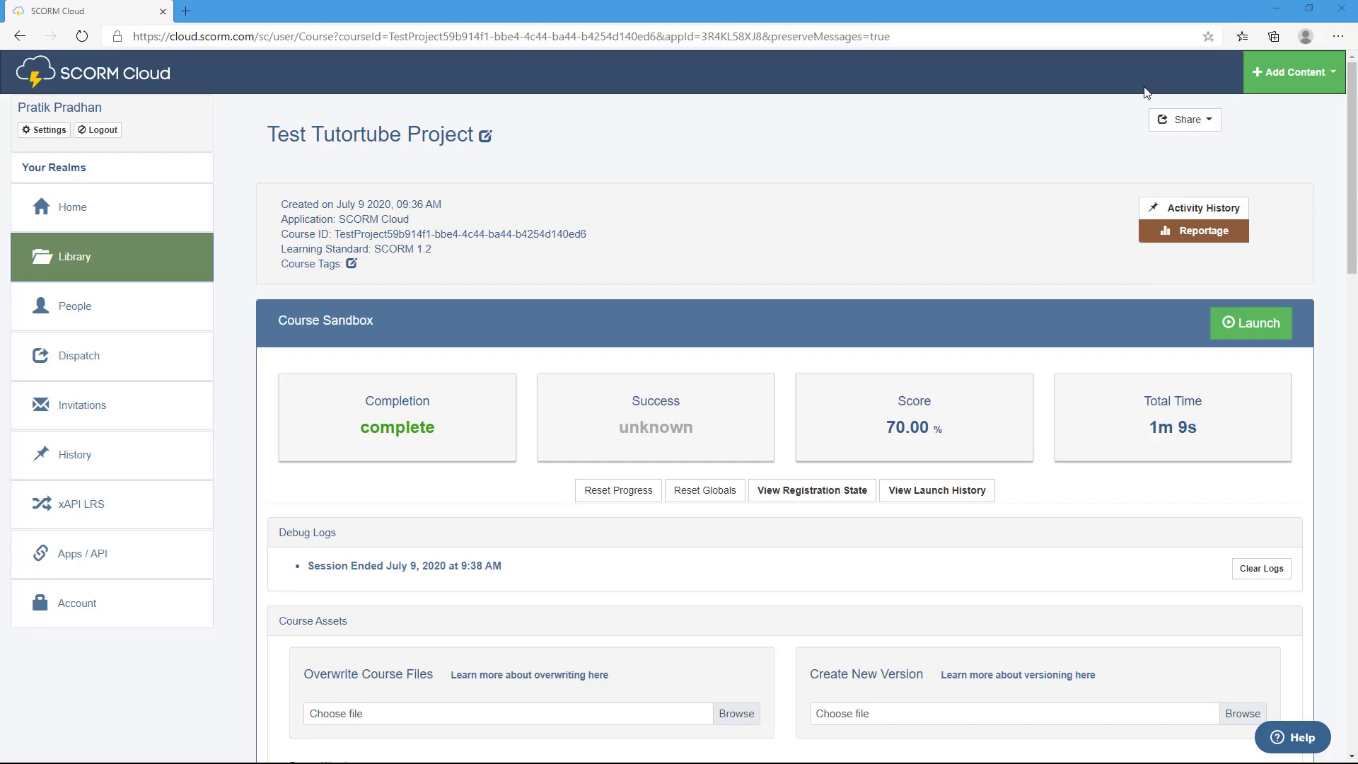
left_click(1187, 120)
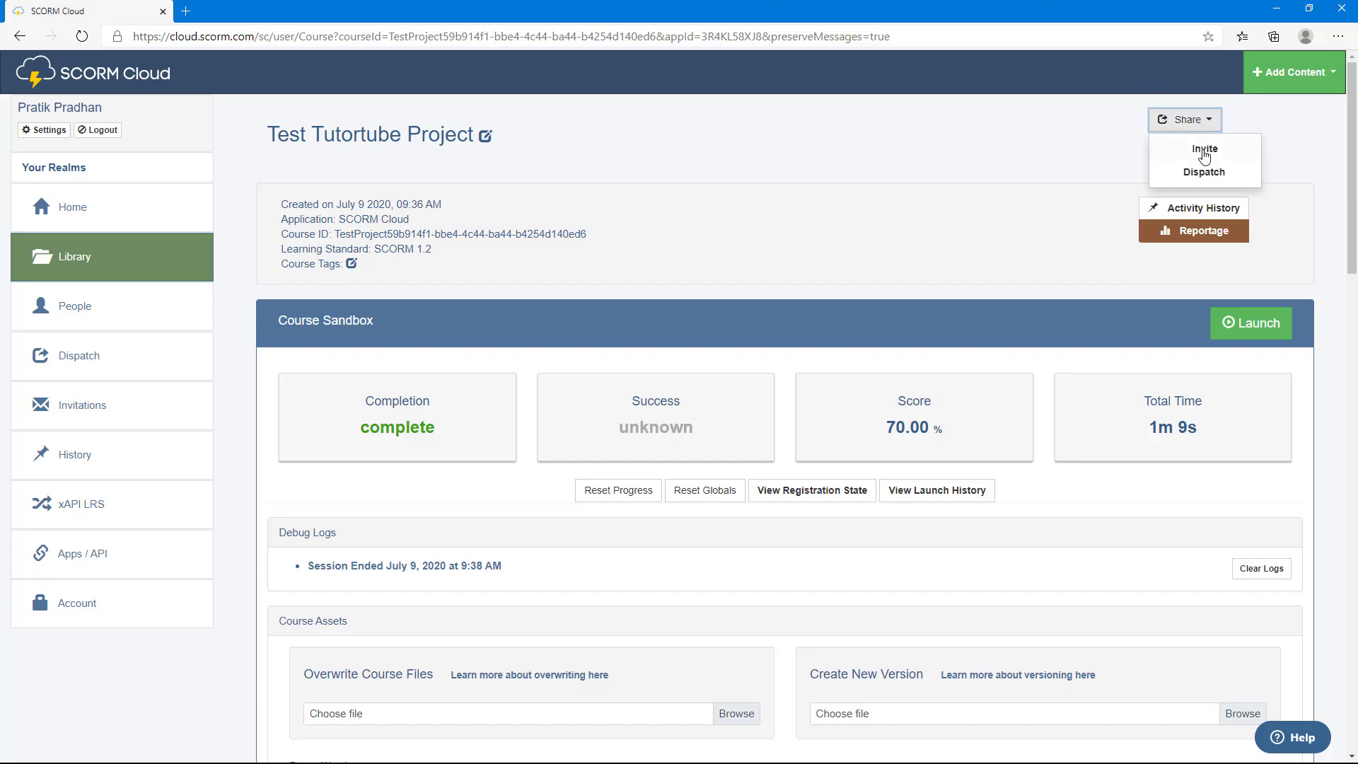
left_click(1204, 150)
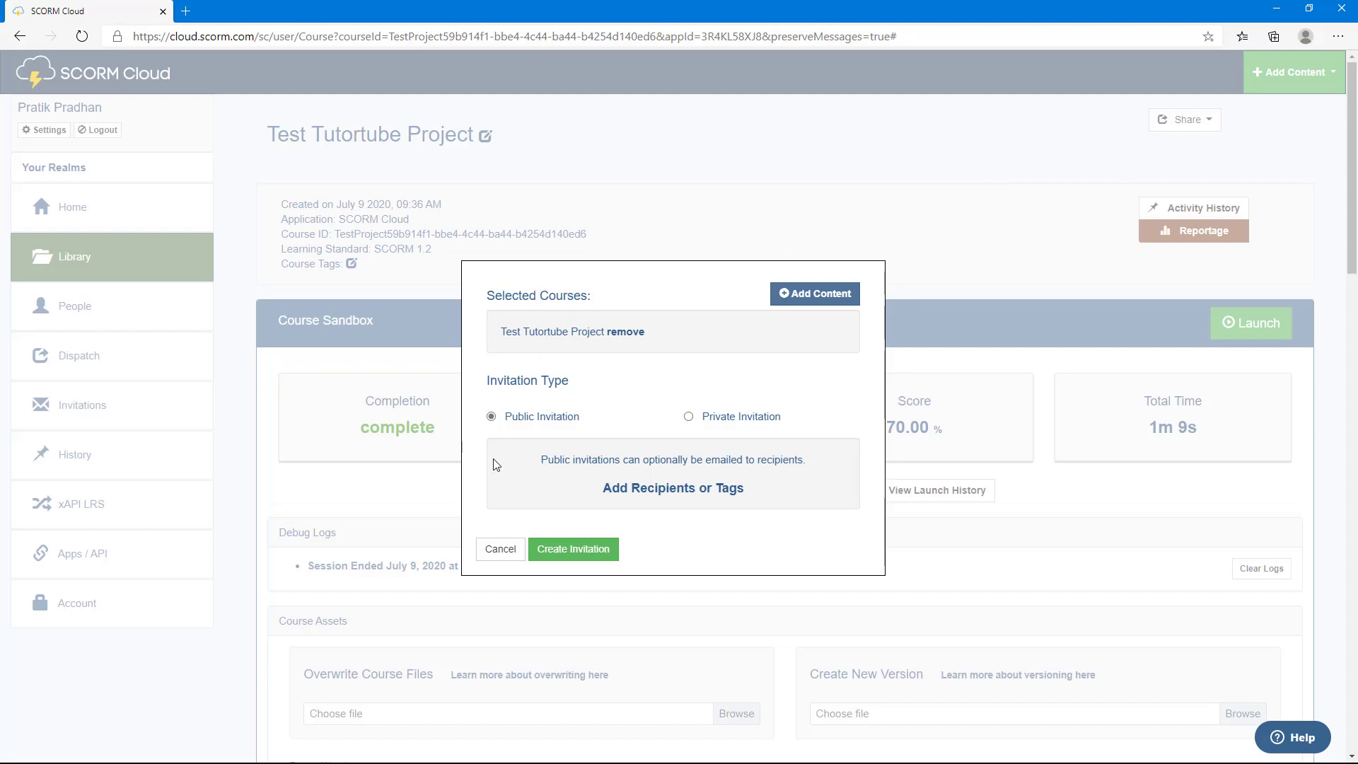
left_click(688, 418)
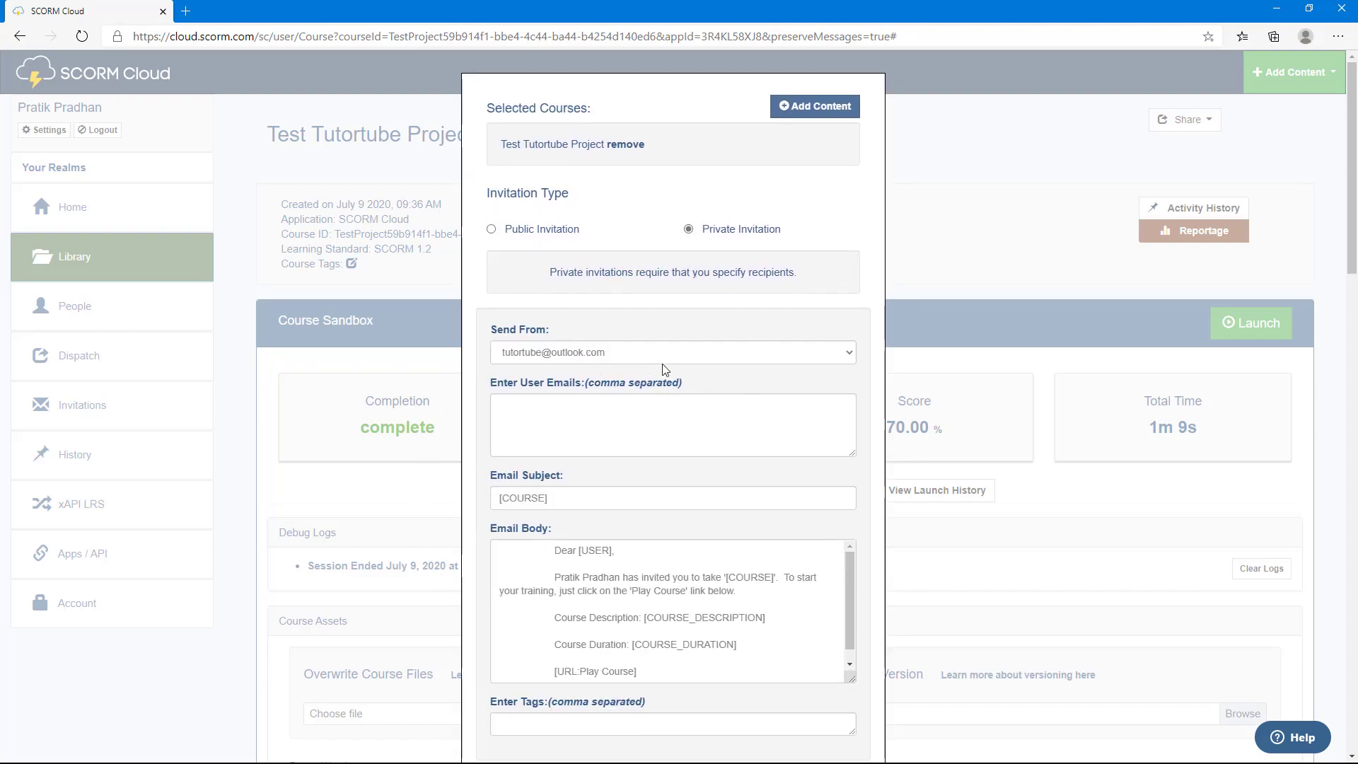
left_click(491, 229)
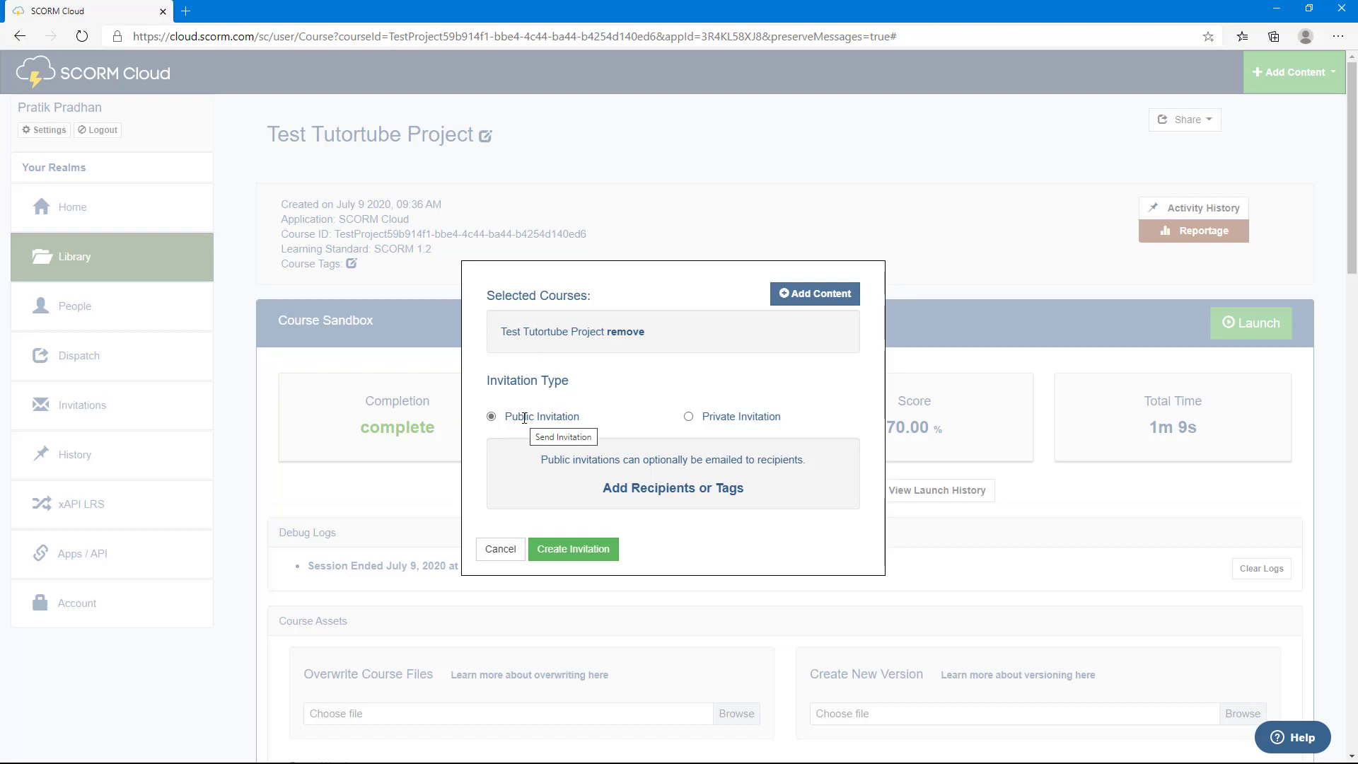
left_click(574, 553)
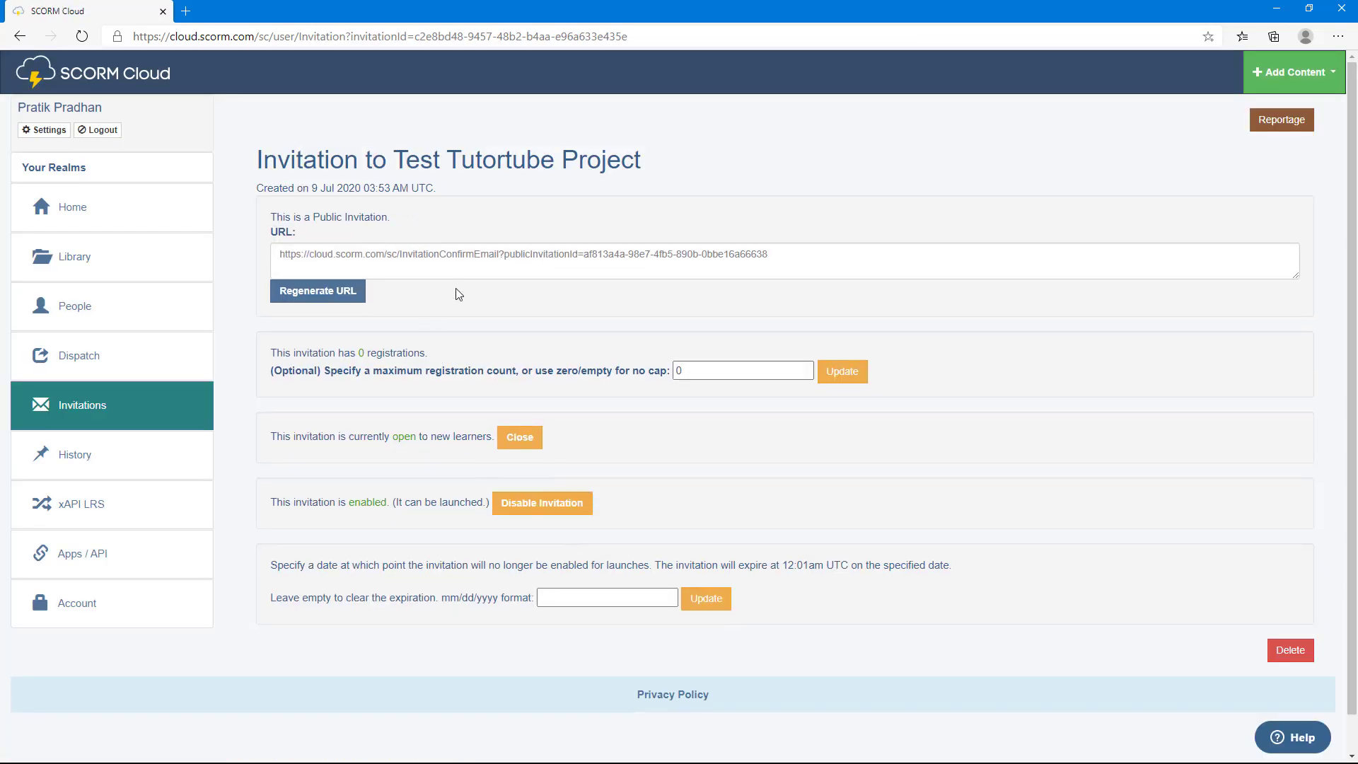
Copy the public invitation's URL.
left_click(852, 256)
right_click(411, 256)
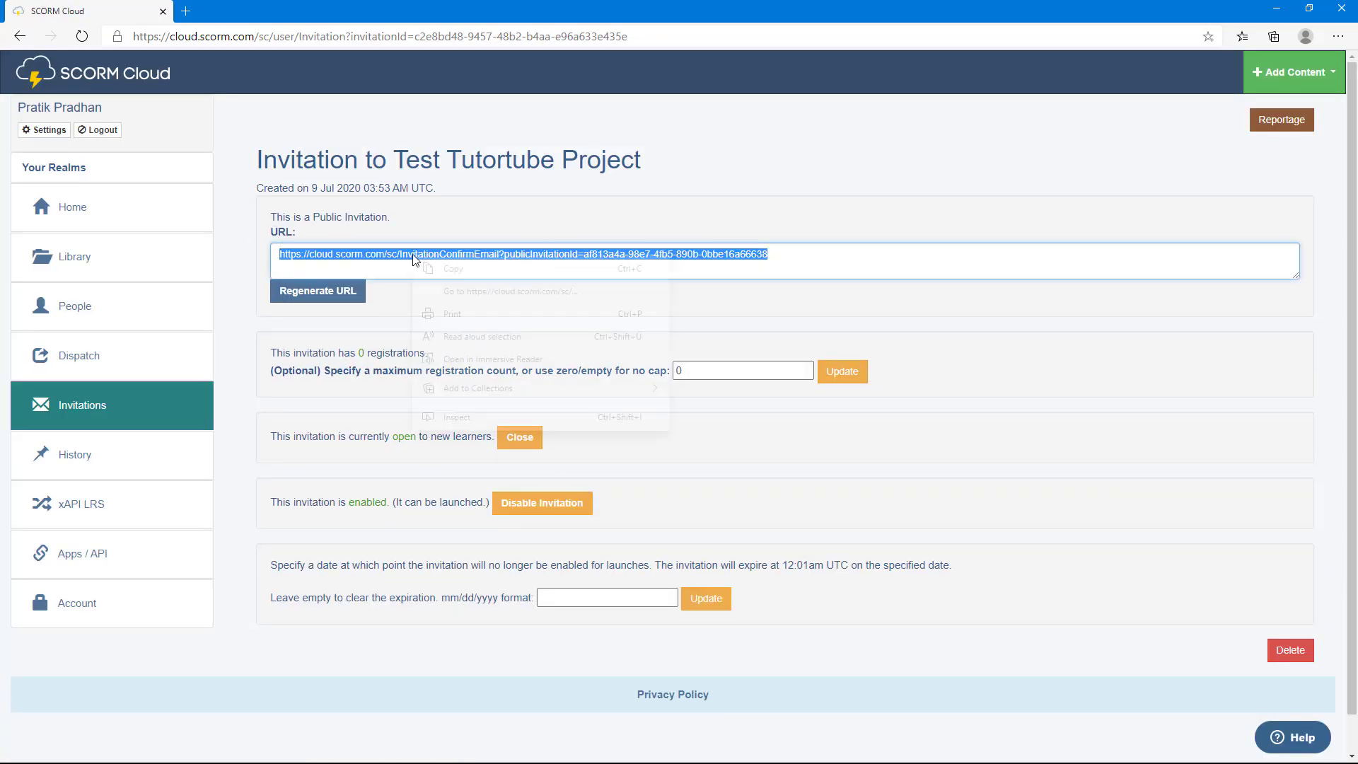
left_click(477, 269)
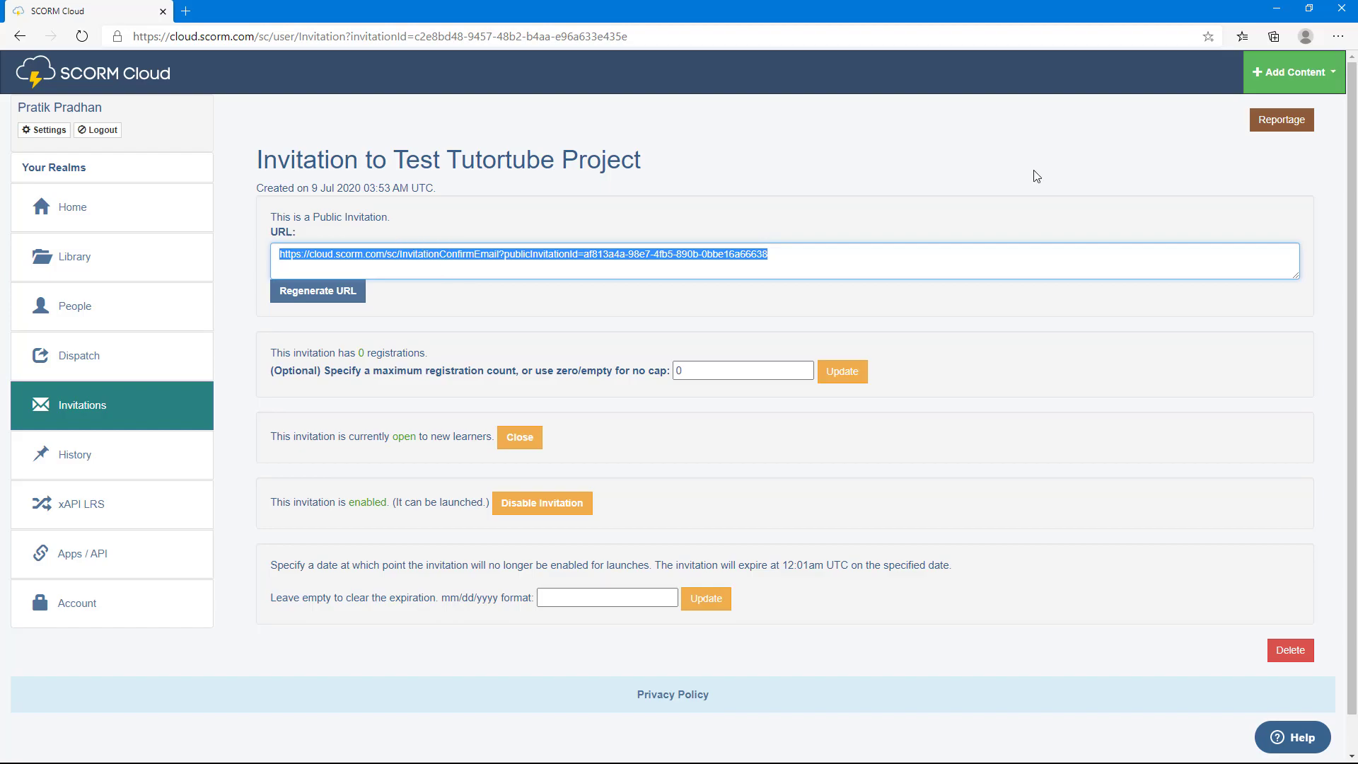
Open the copied public invitation URL in a new InPrivate window and shrink that window over the invitation page.
left_click(1337, 36)
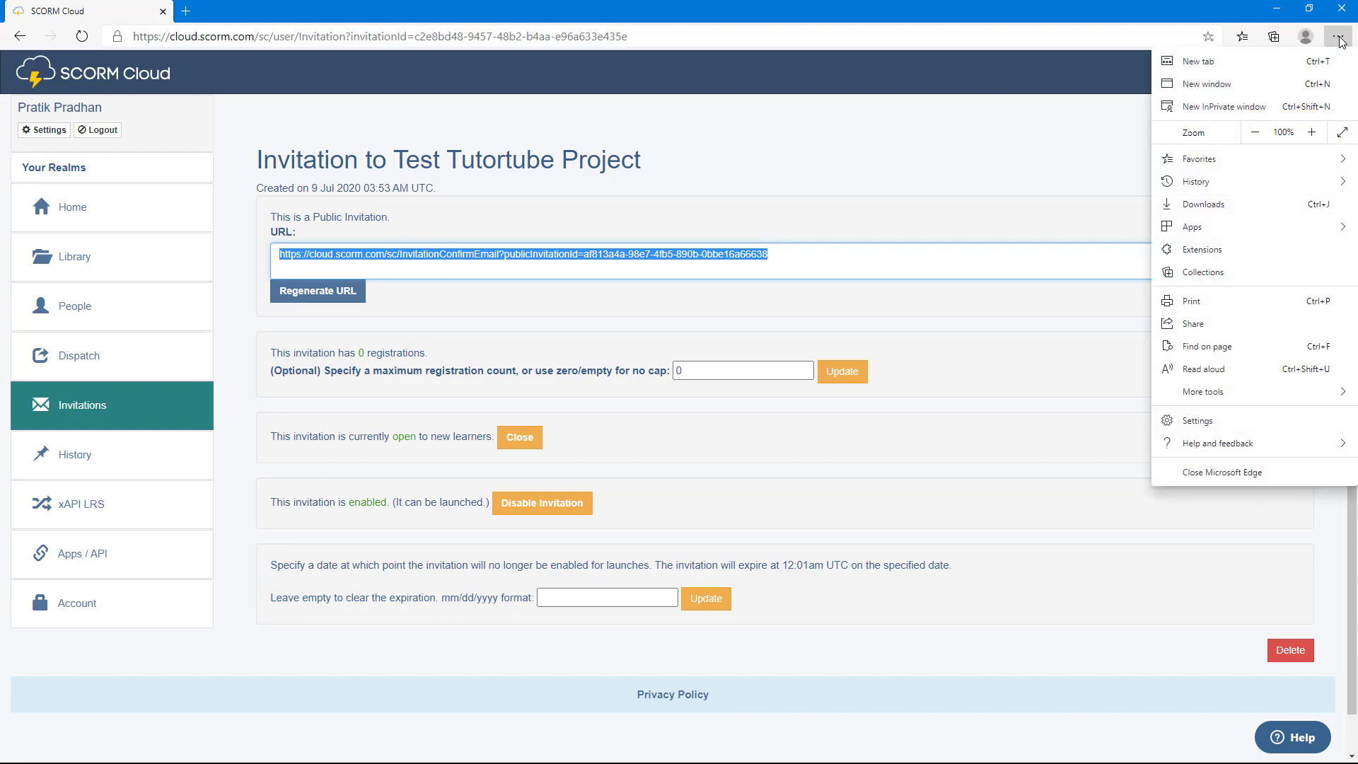
left_click(1206, 101)
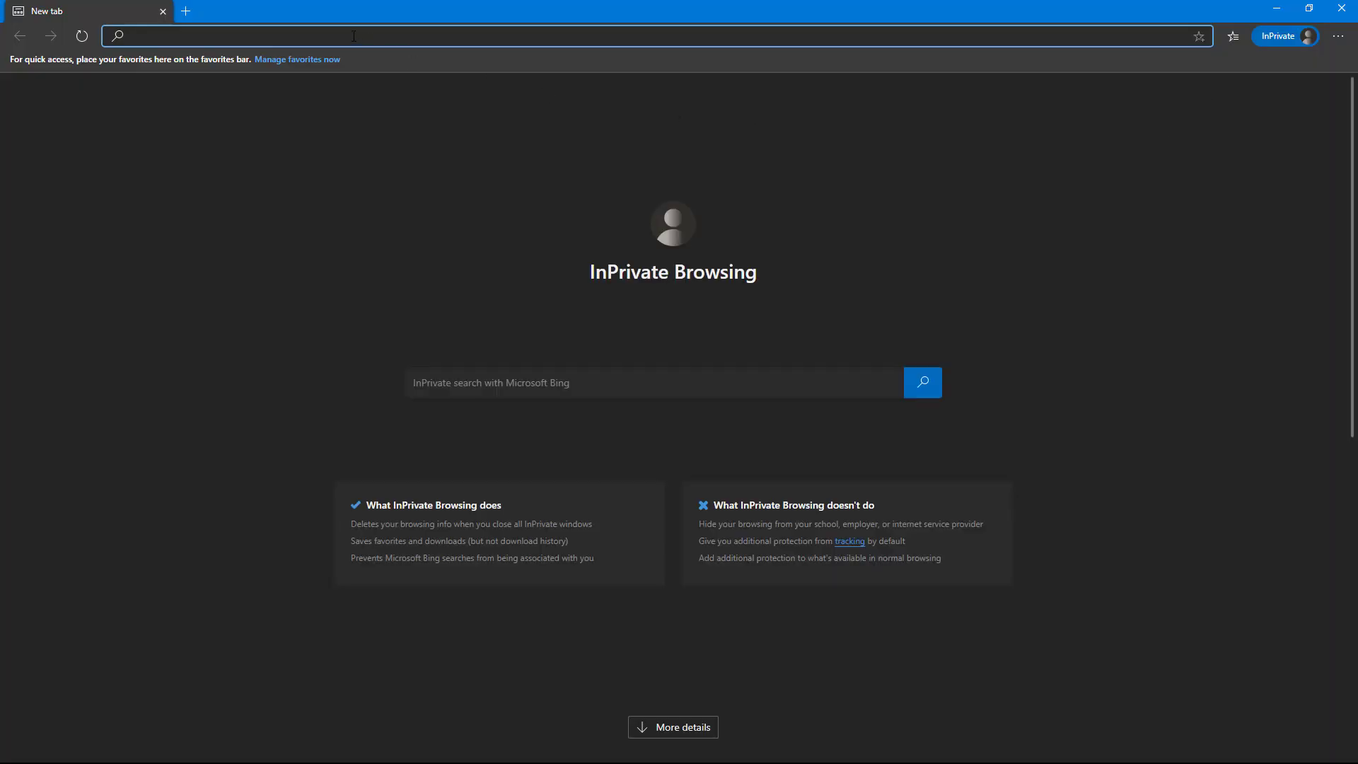
key("ctrl+v")
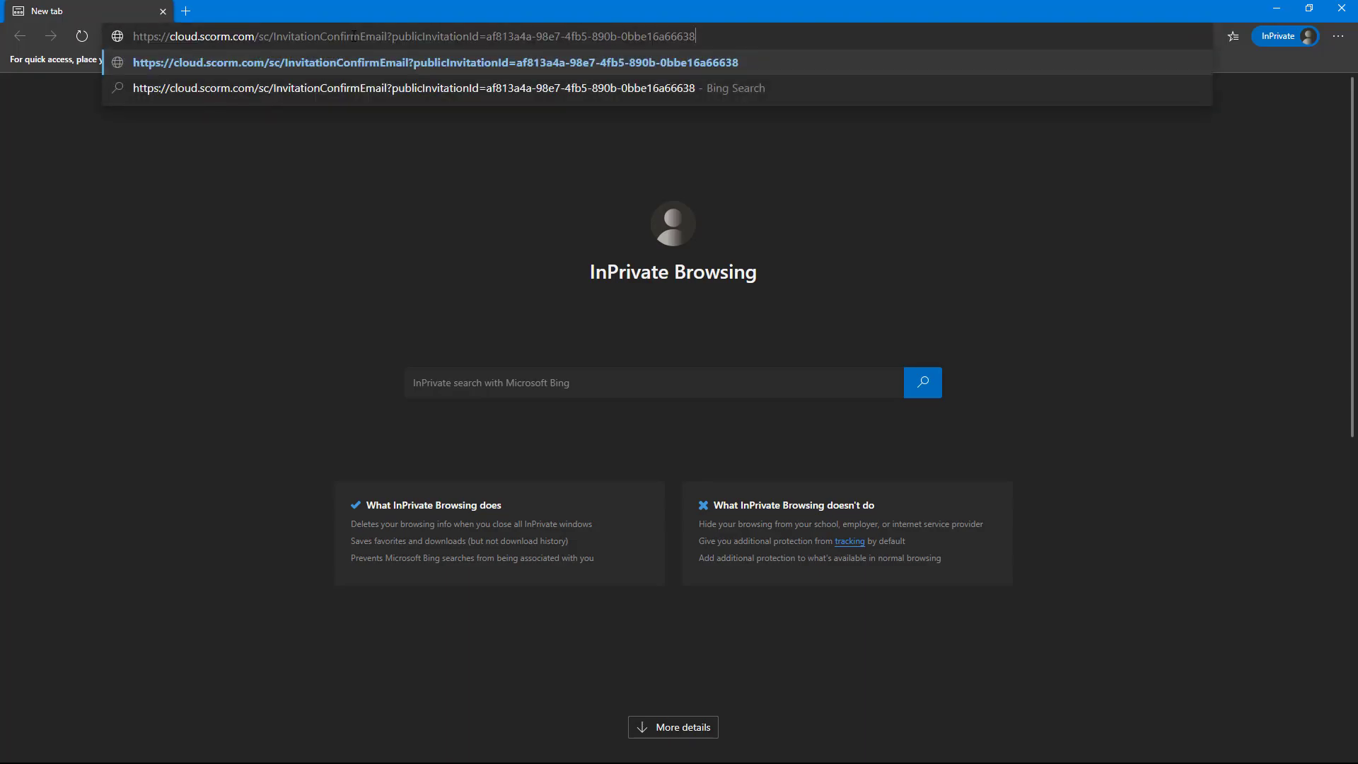
key("Return")
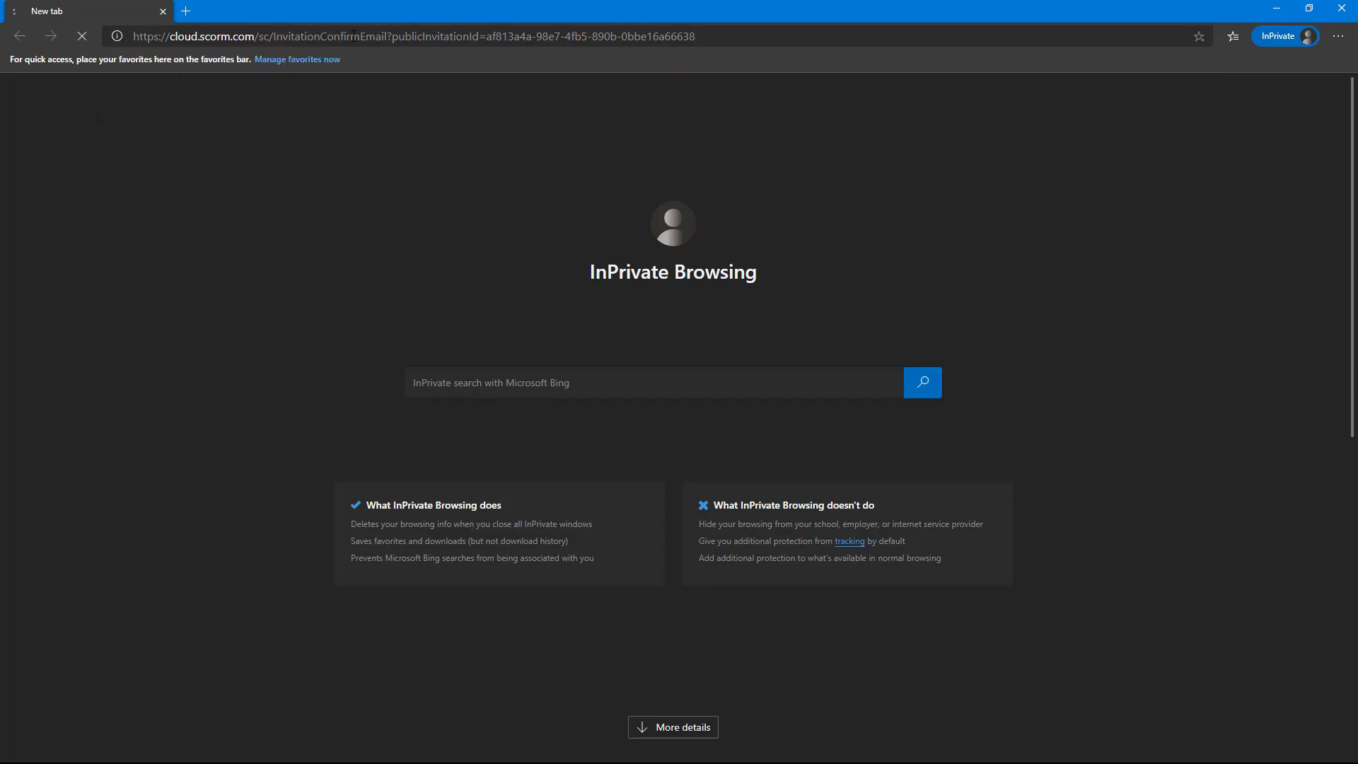
double_click(417, 7)
left_click_drag(662, 147, 776, 110)
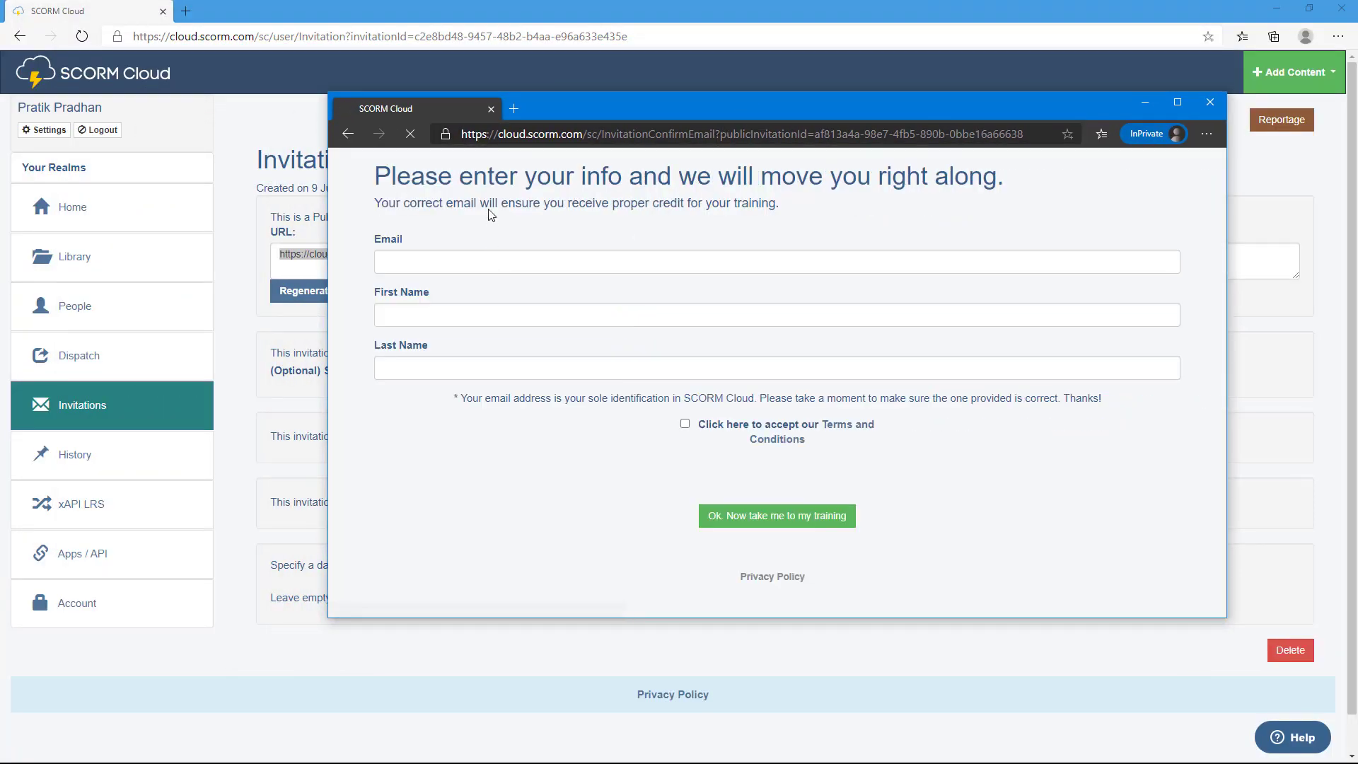
Fill in the learner's email, first name and last name, accept the Terms and Conditions, and continue to the training.
left_click(454, 262)
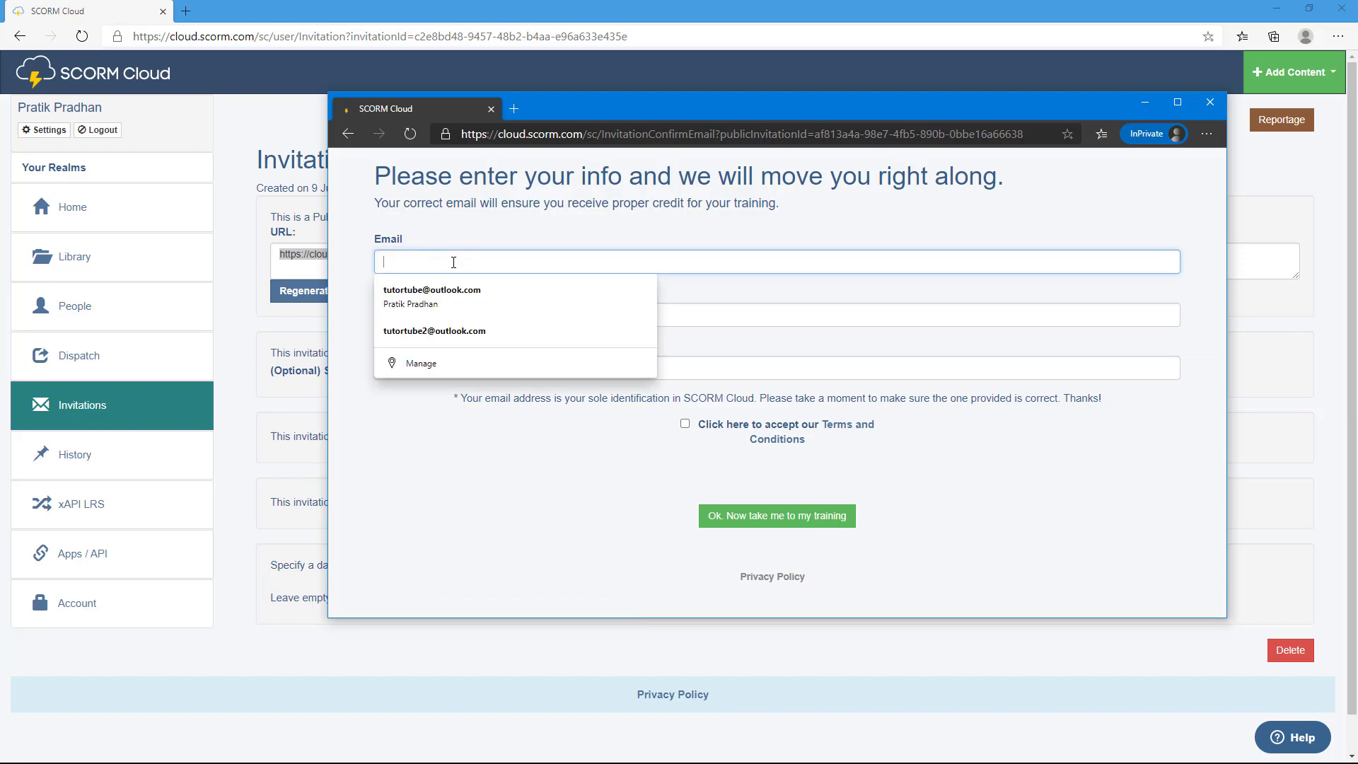
left_click(444, 331)
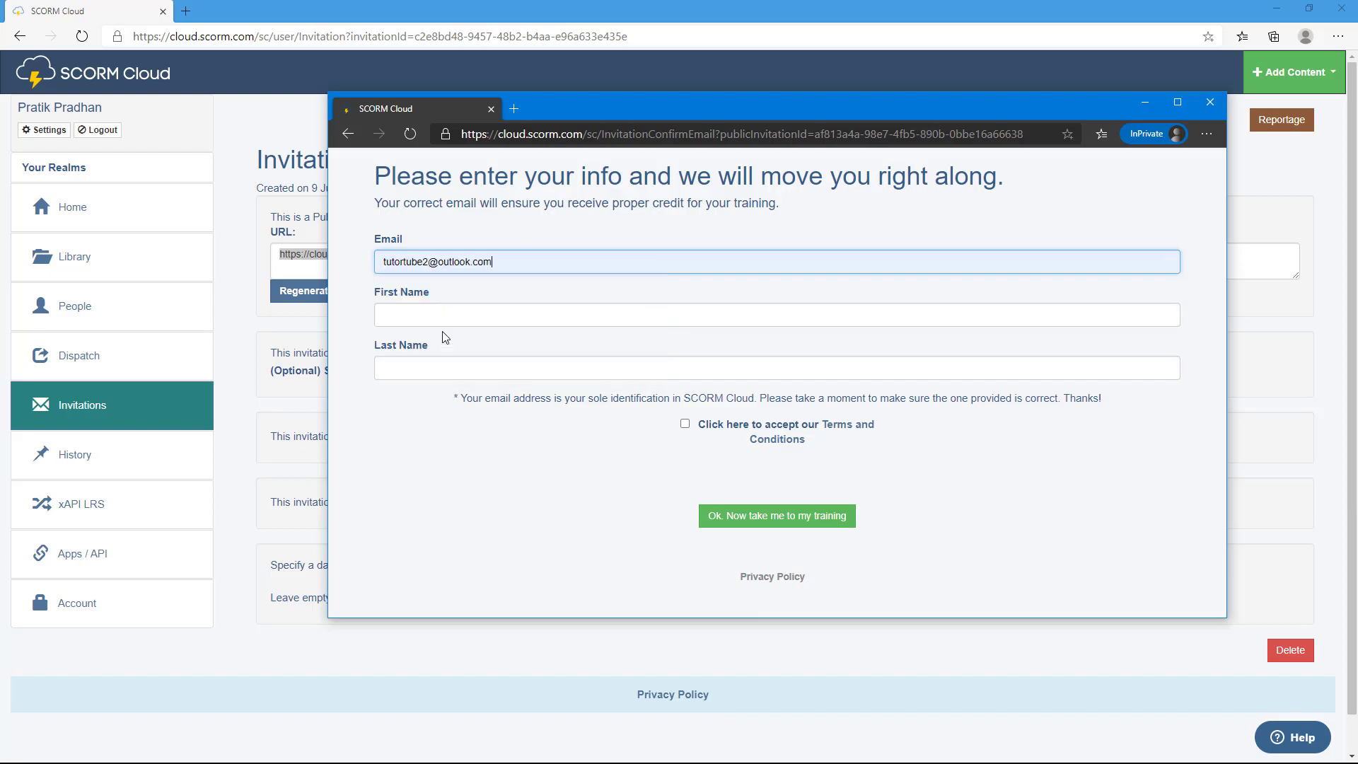
left_click(461, 316)
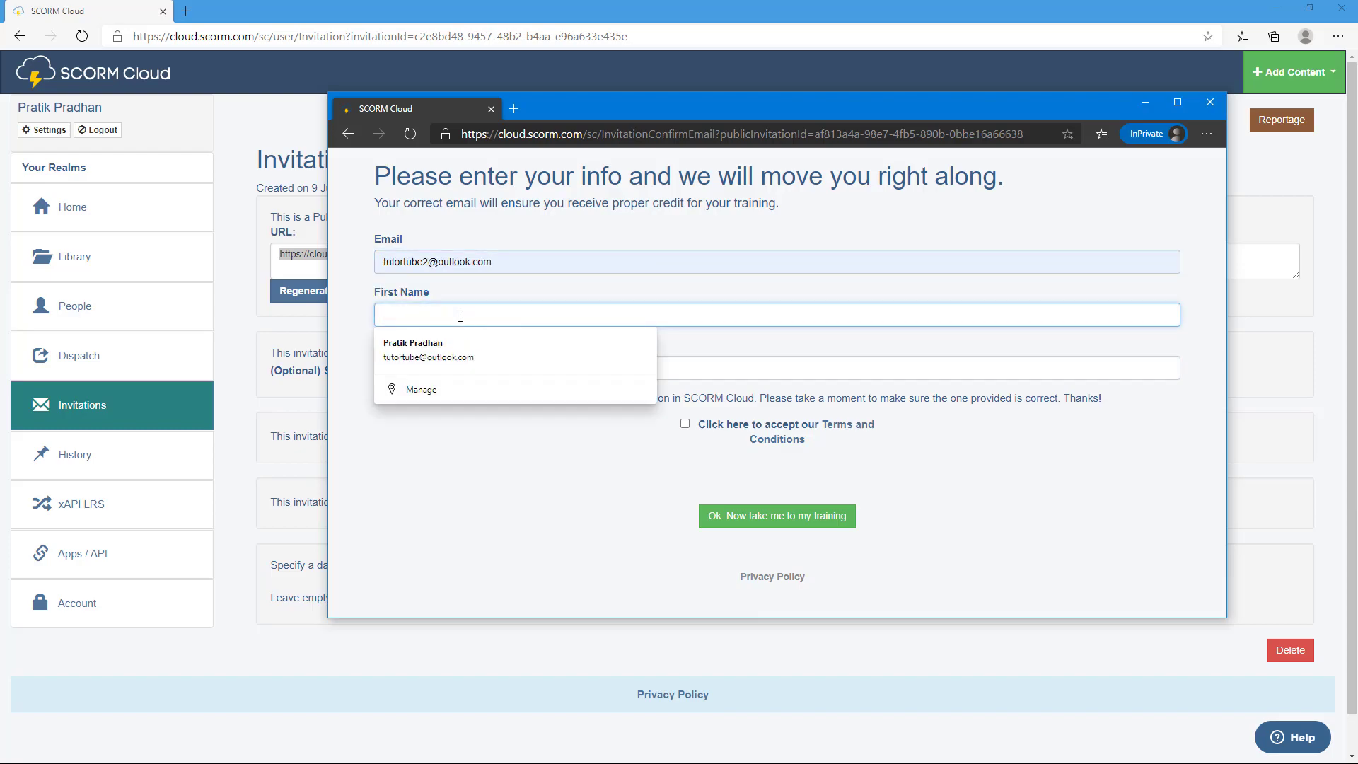
type("Tutortube")
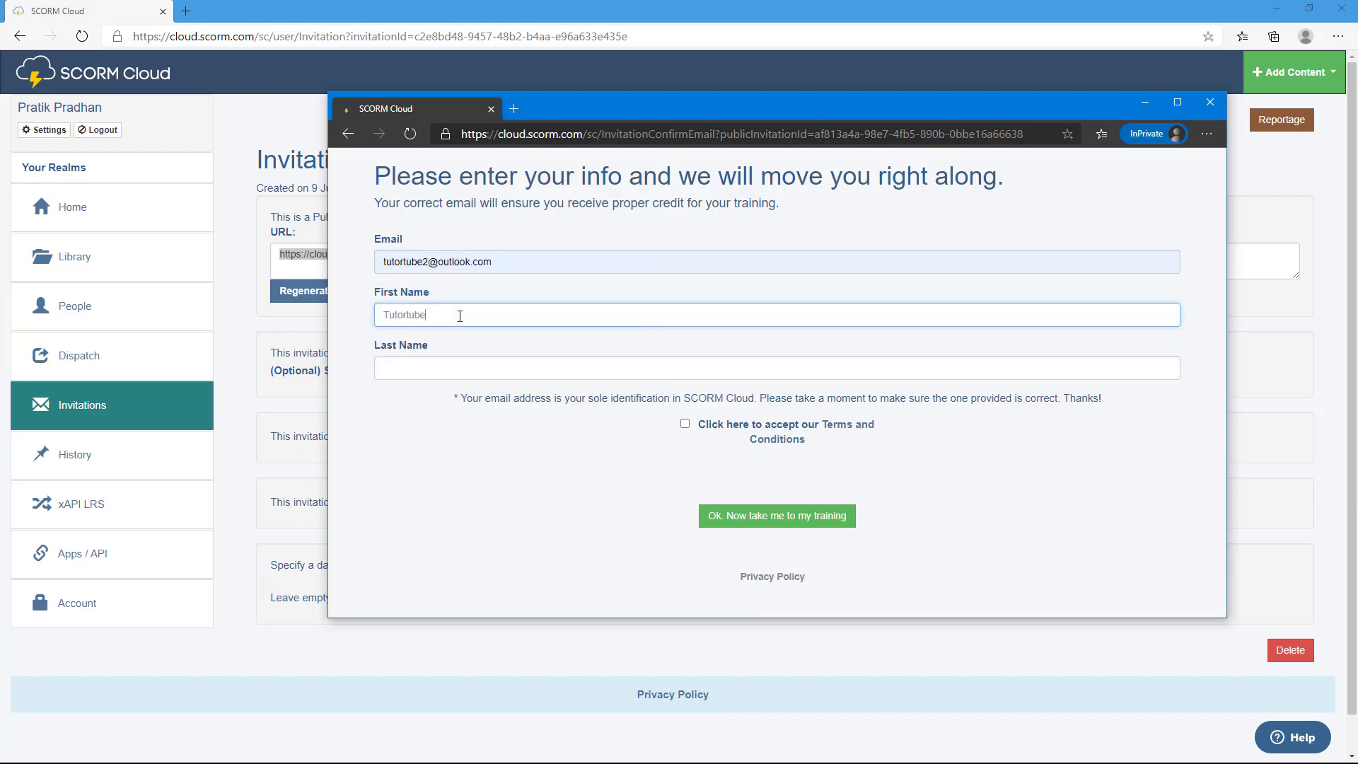
left_click(415, 372)
type("tutoetube")
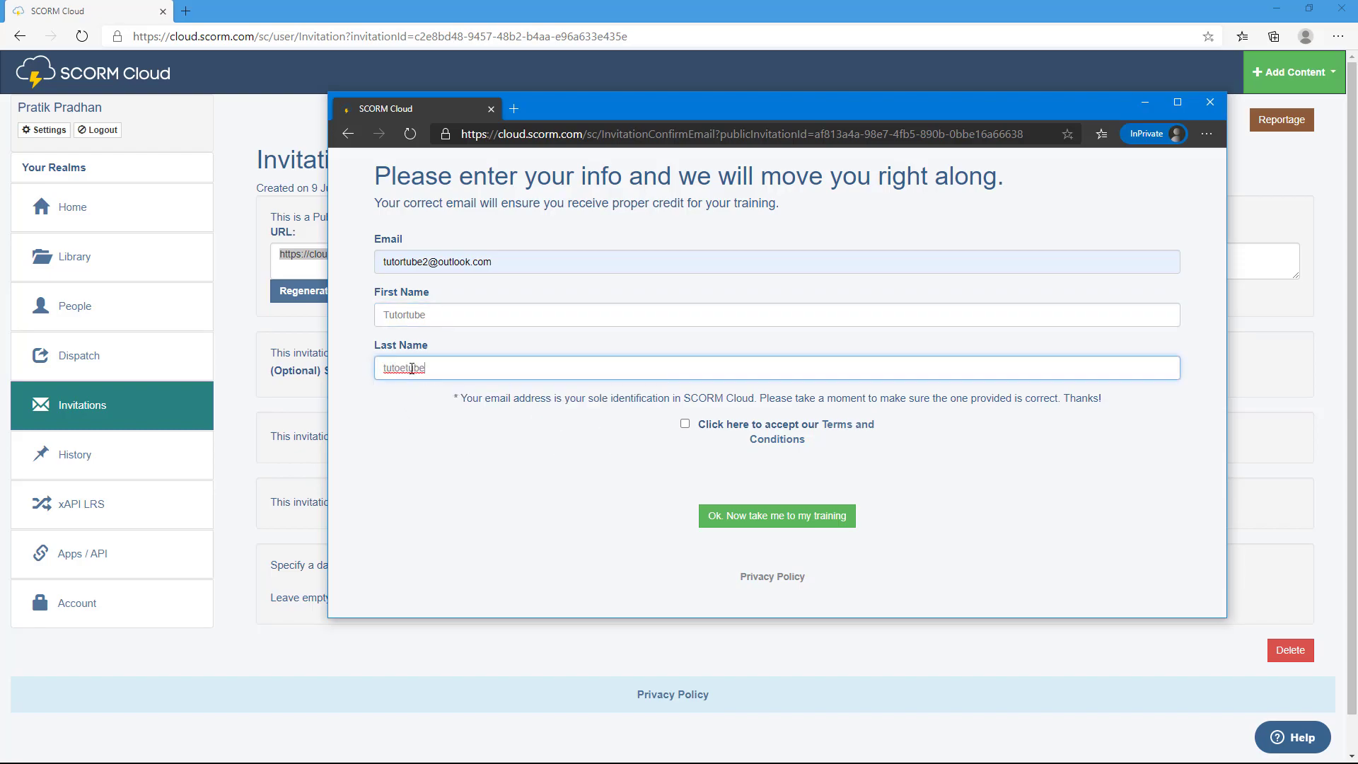
left_click(407, 364)
key("BackSpace")
type("r")
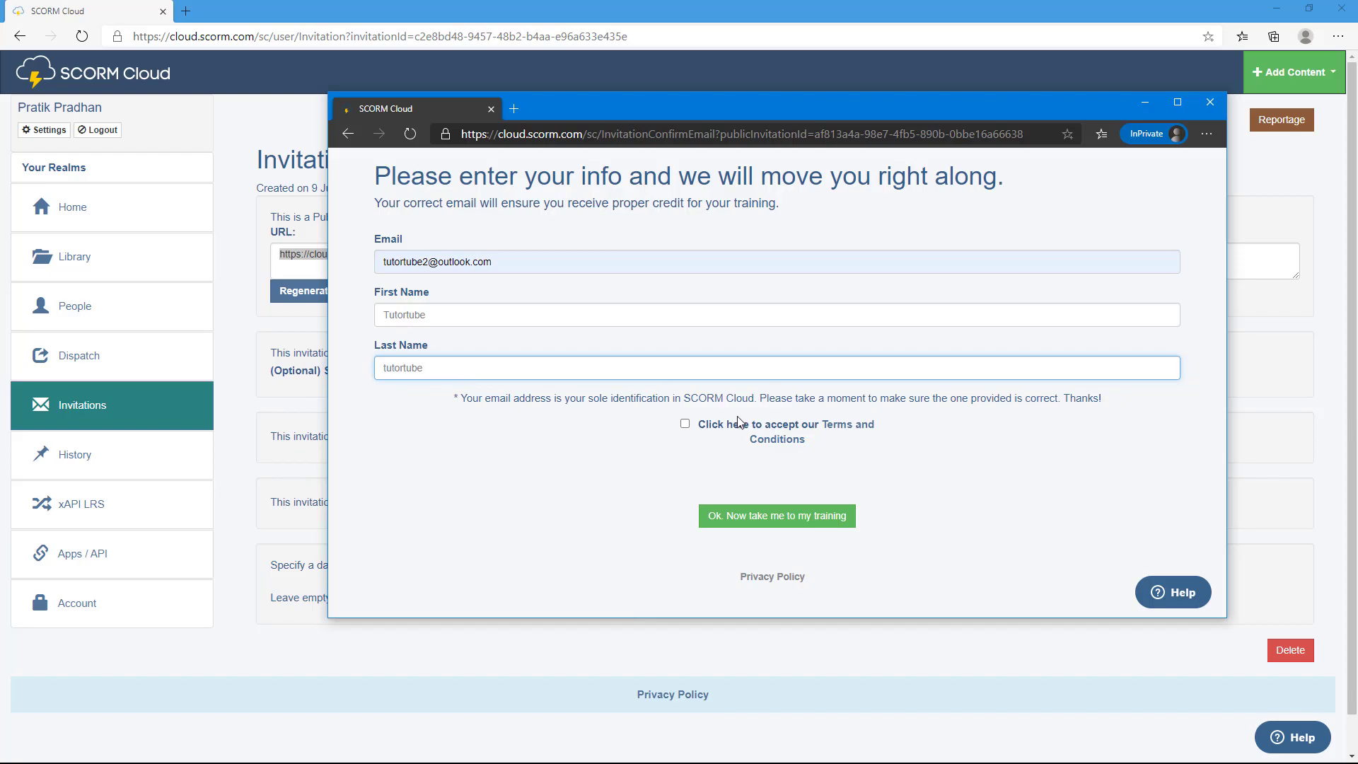
left_click(685, 425)
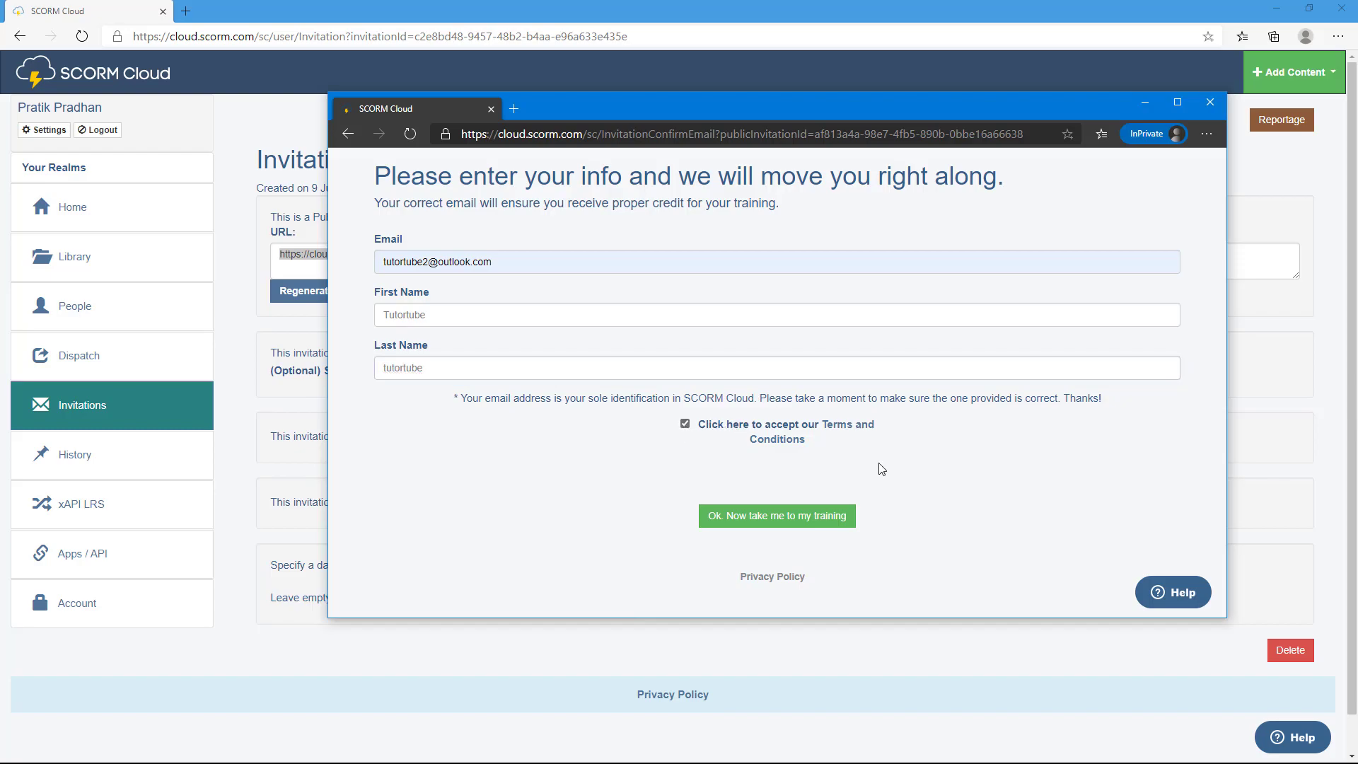
left_click(784, 522)
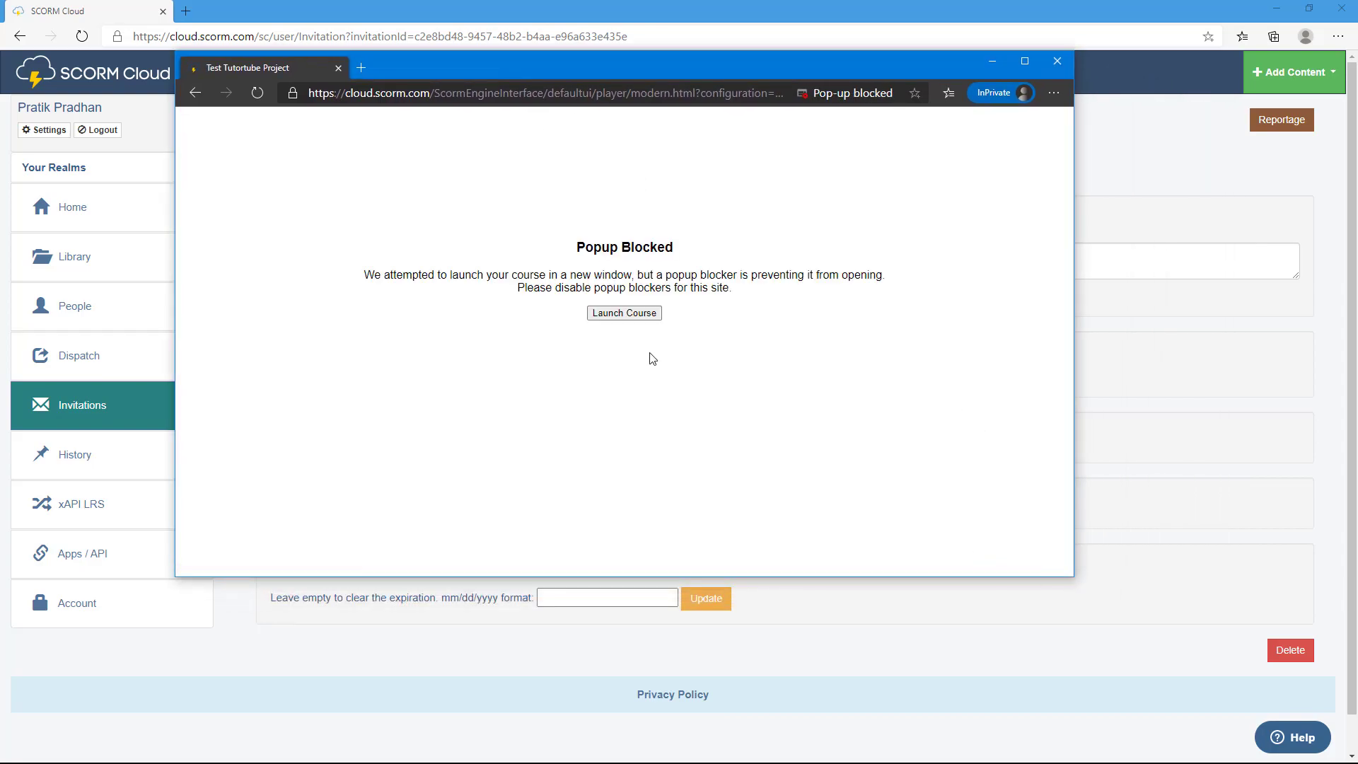
Launch the course from the blocked popup page, enlarge its window to fit the player, and start playback.
left_click(628, 313)
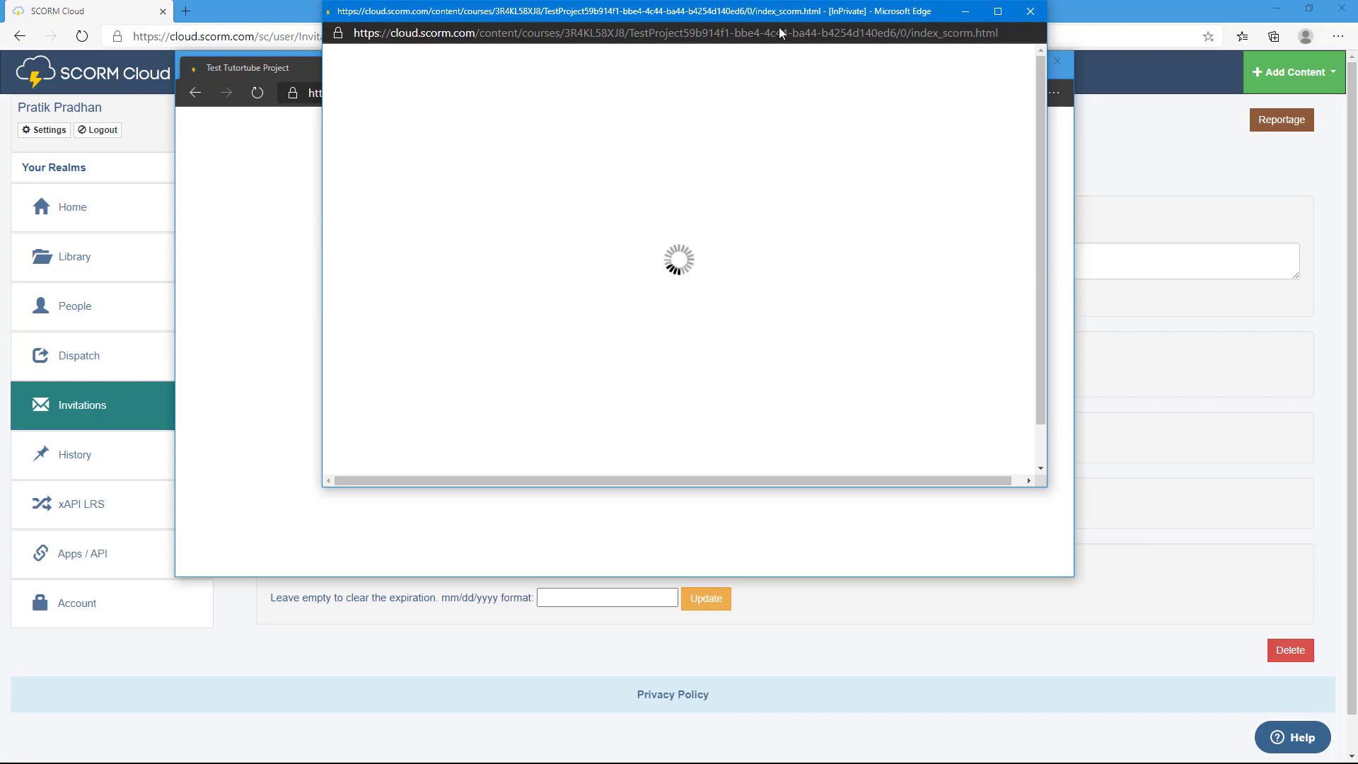
left_click_drag(792, 15, 687, 44)
left_click_drag(947, 538, 1129, 640)
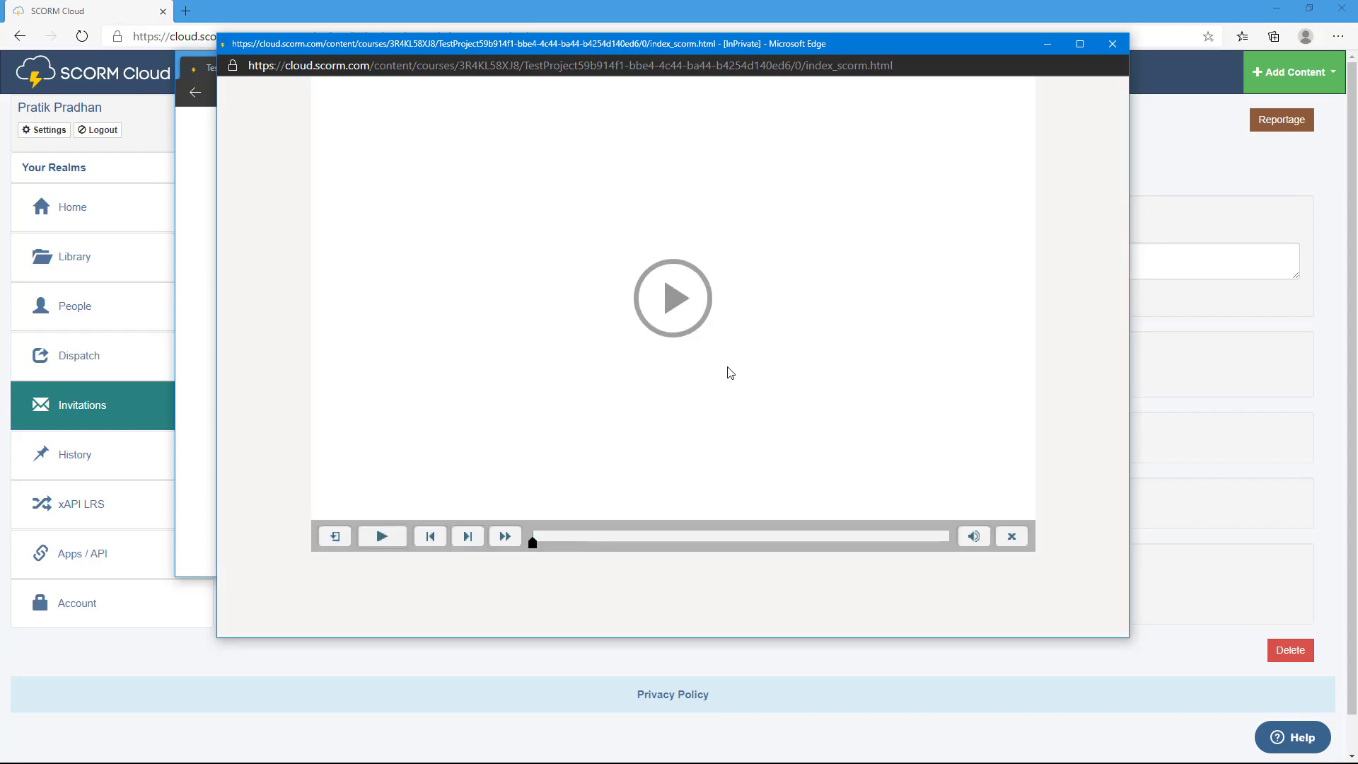
left_click(672, 295)
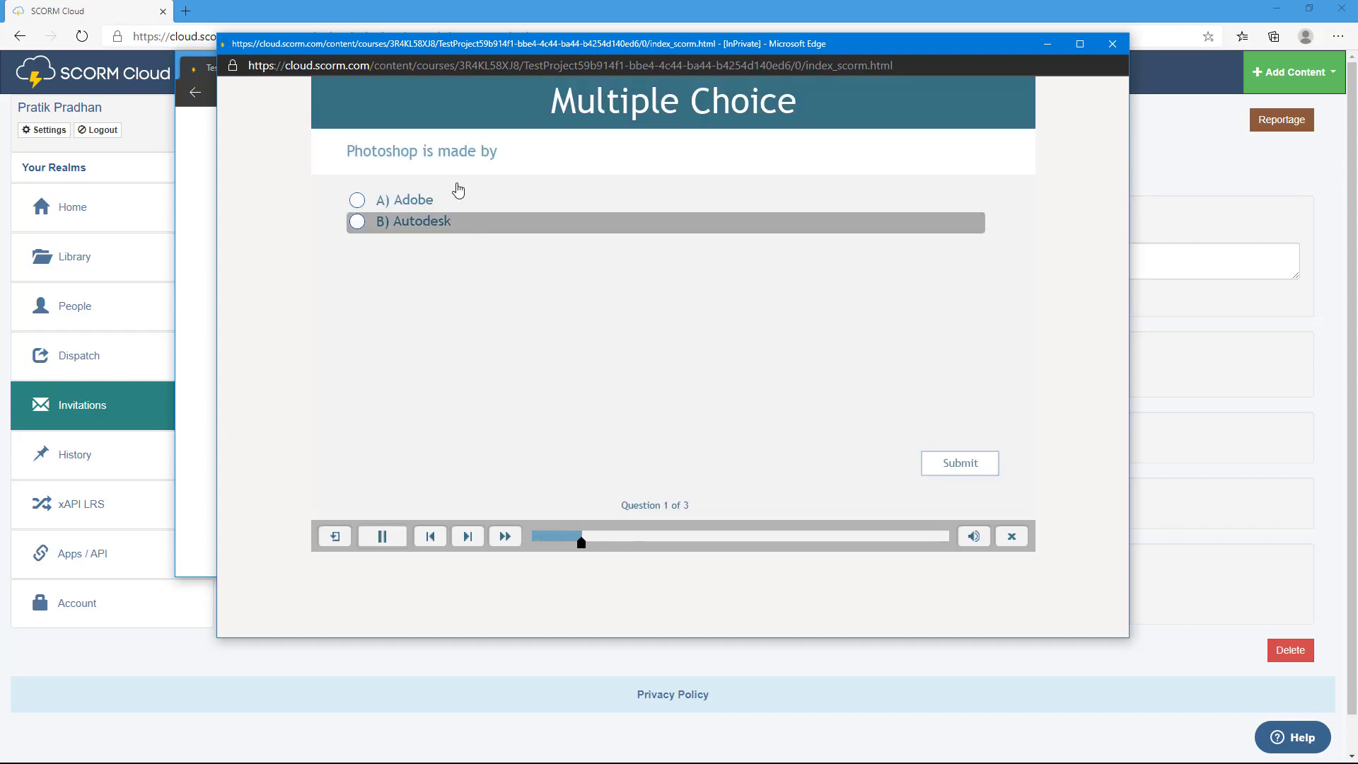
Submit A) Adobe for the Multiple Choice question and B) False for the True/False question, continuing past each feedback message.
left_click(357, 207)
left_click(966, 472)
left_click(678, 408)
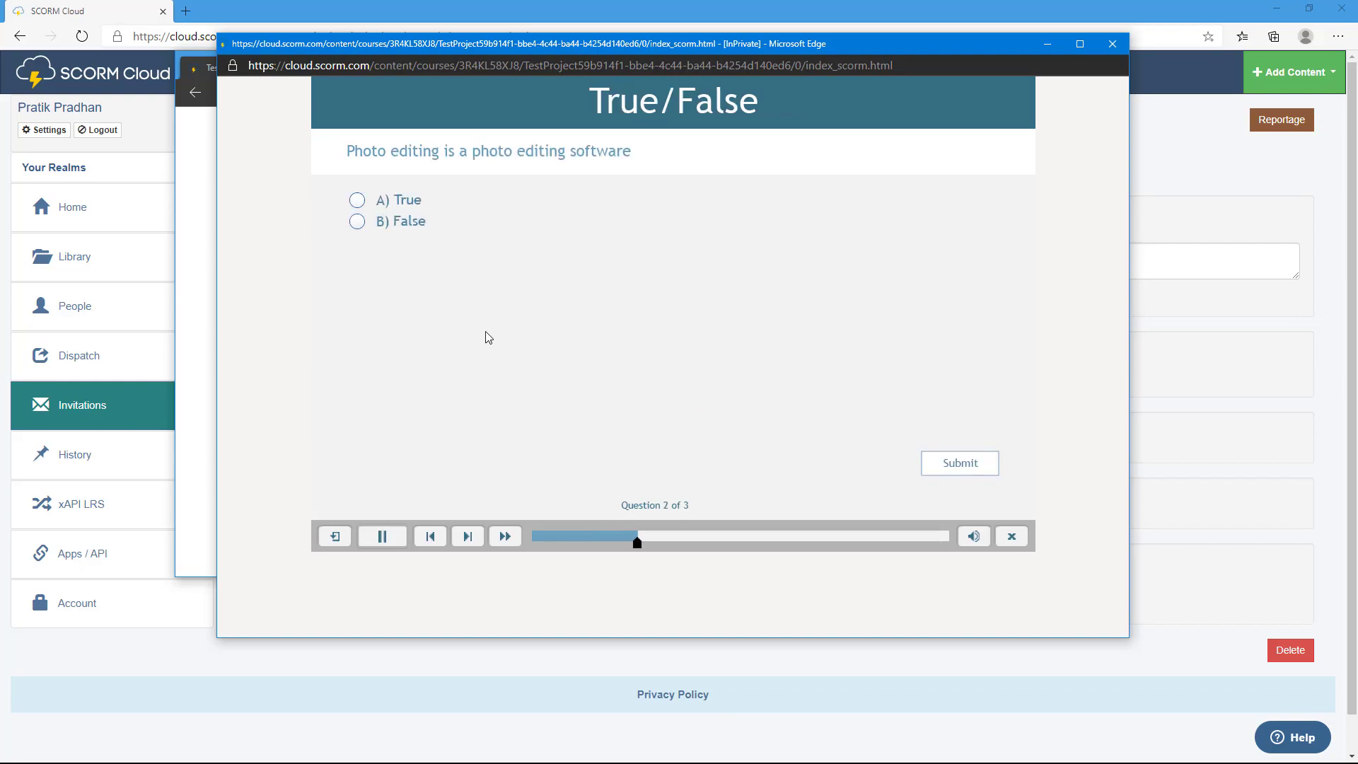
left_click(360, 223)
left_click(970, 467)
left_click(775, 435)
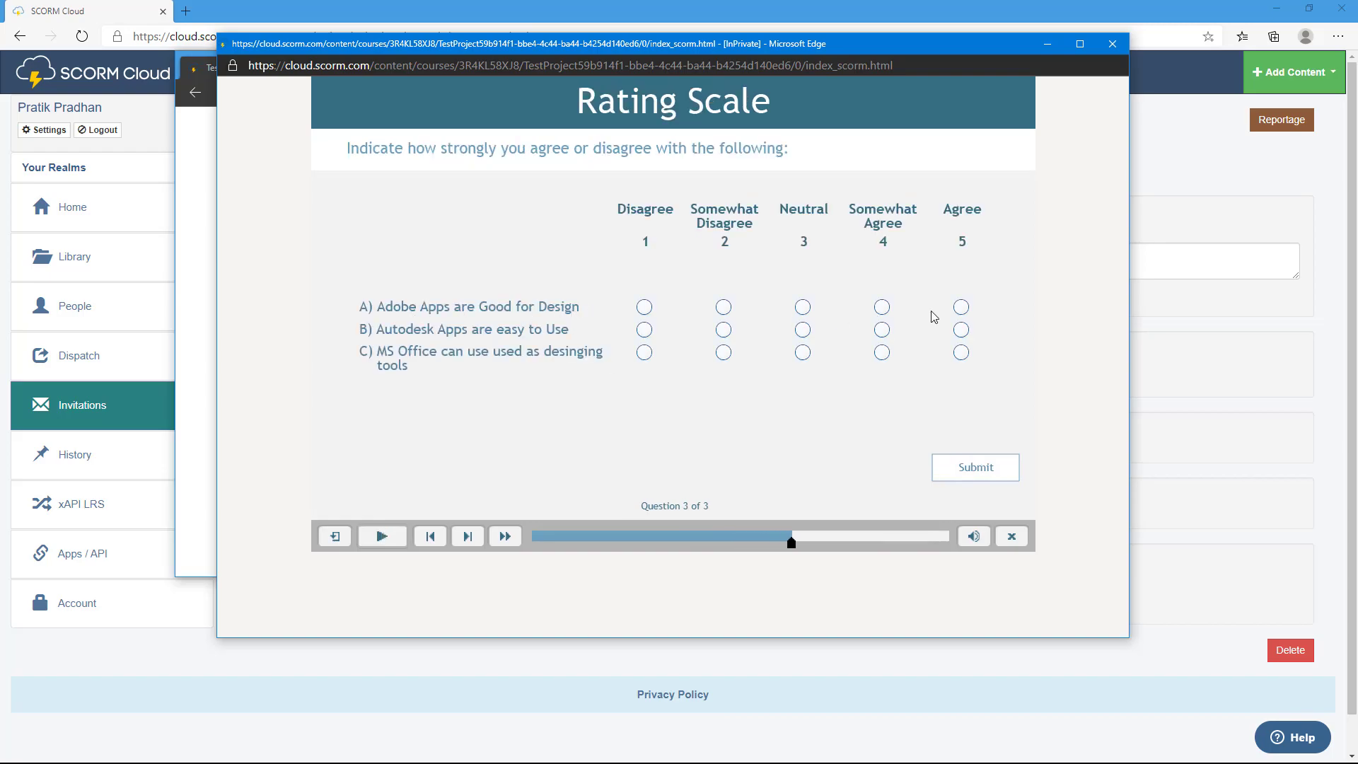
Rate statements A, B and C as 5, 2 and 3, submit the ratings, and exit the course from the quiz results.
left_click(961, 308)
left_click(723, 330)
left_click(802, 352)
left_click(1010, 475)
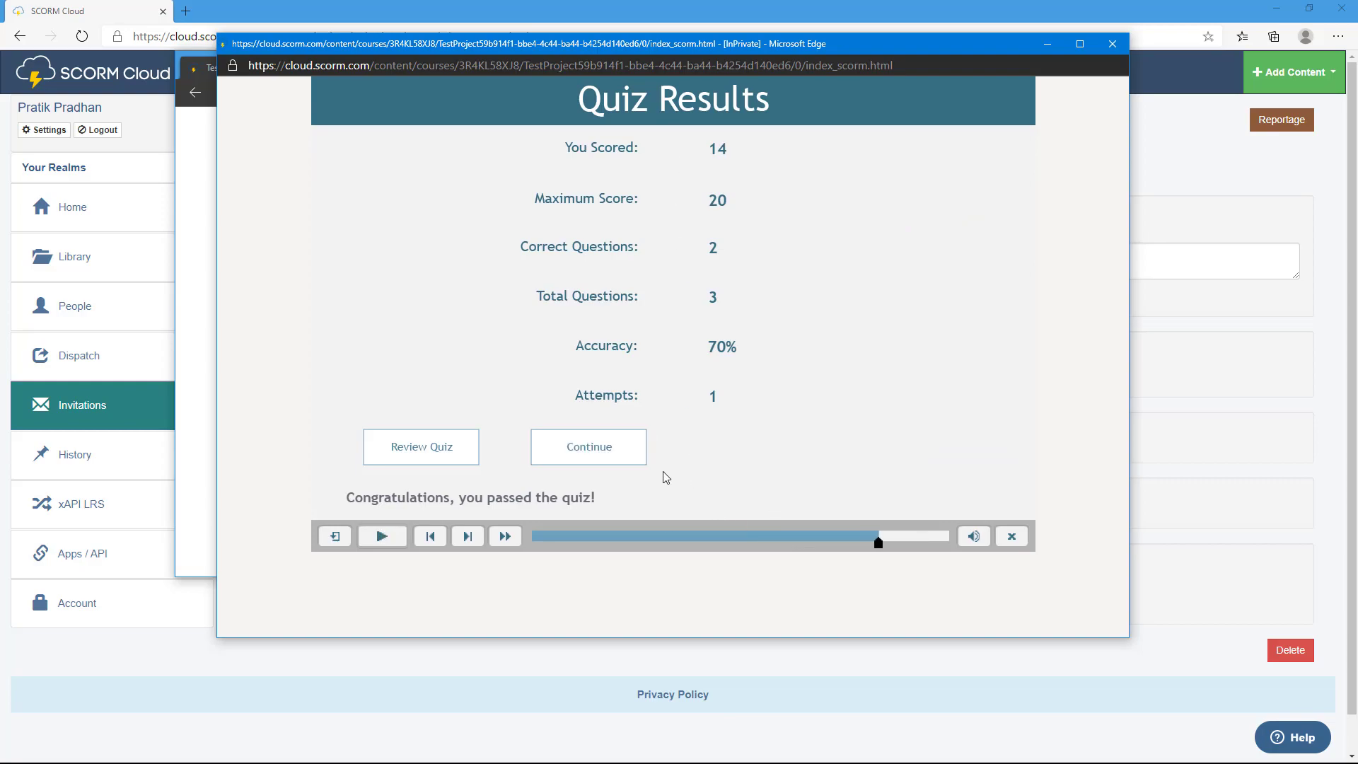
left_click(621, 464)
left_click(1012, 537)
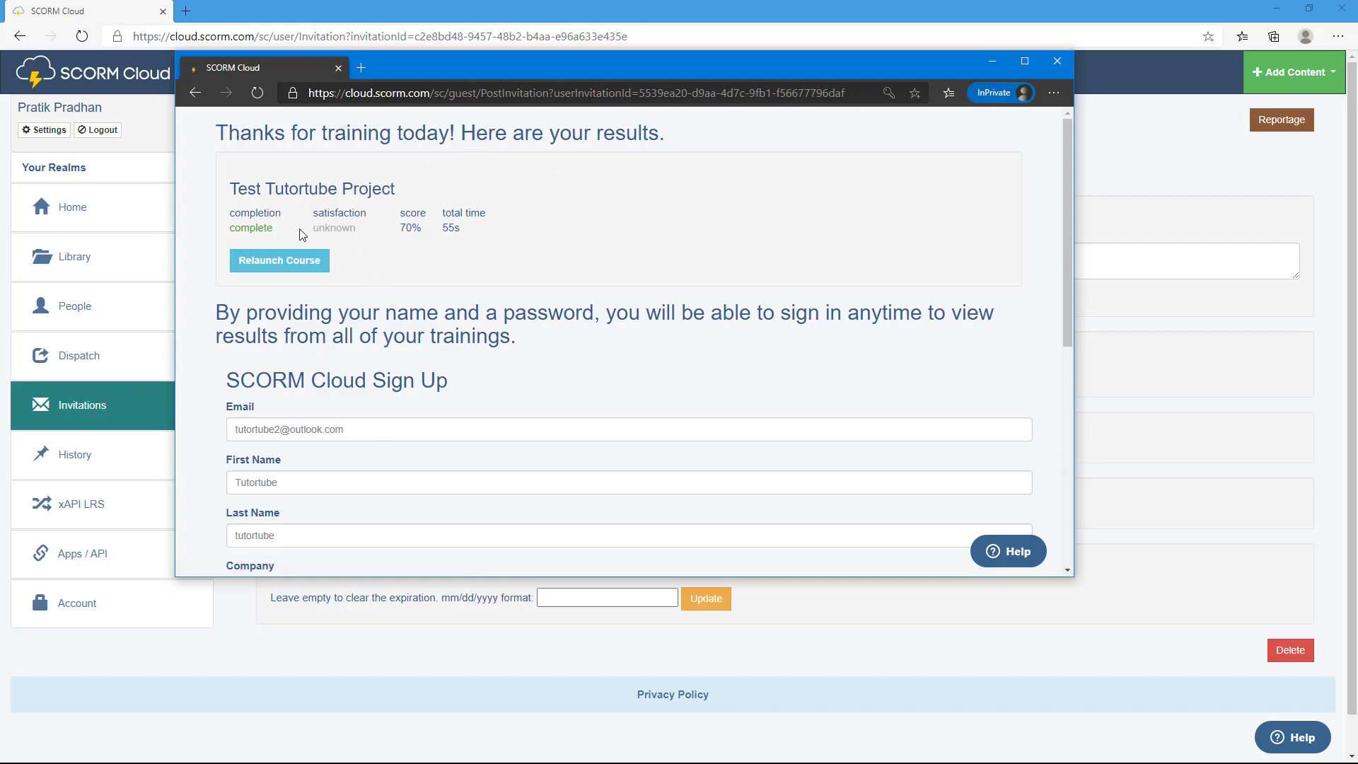
Review the learner's training results and the SCORM Cloud sign-up form, and close the InPrivate window.
left_click_drag(235, 188, 396, 189)
left_click_drag(253, 228, 276, 227)
left_click_drag(403, 227, 471, 228)
scroll(311, 309, "down", 6)
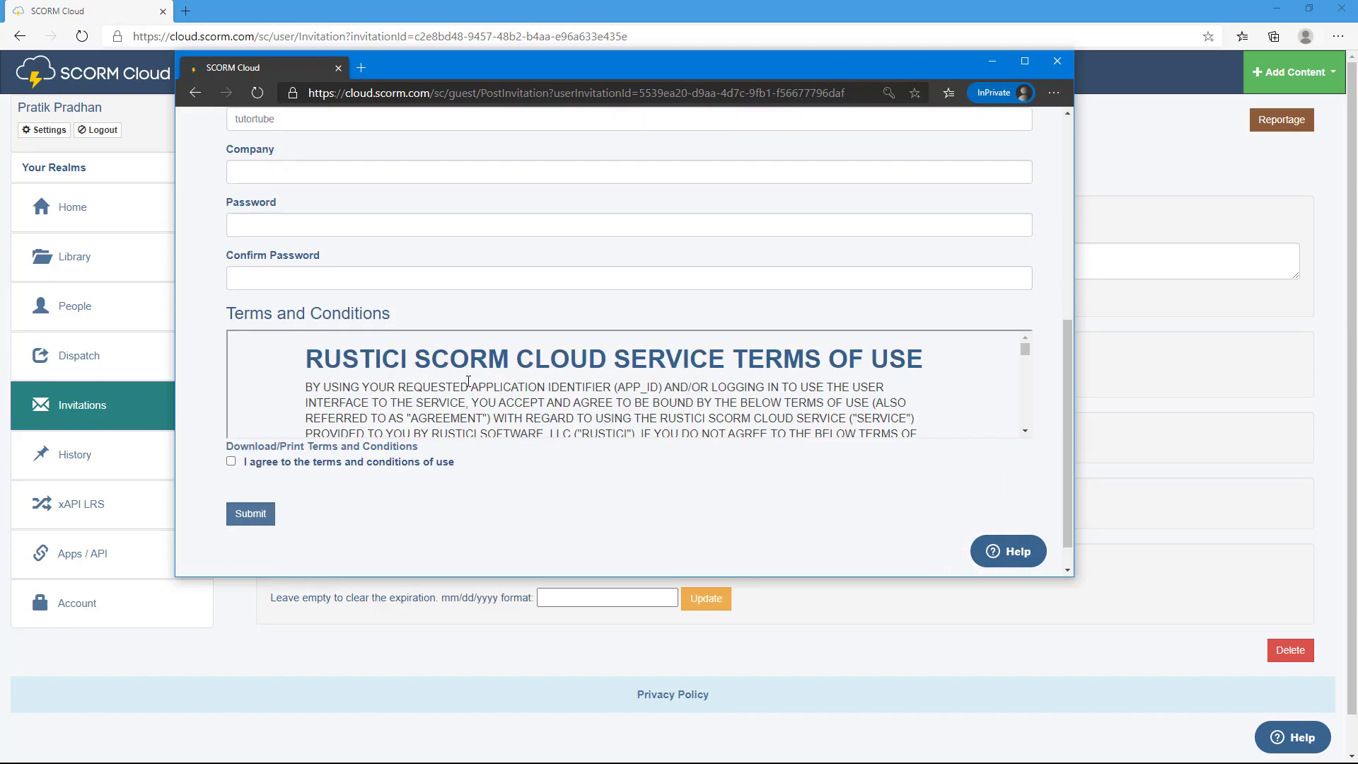
scroll(264, 344, "up", 4)
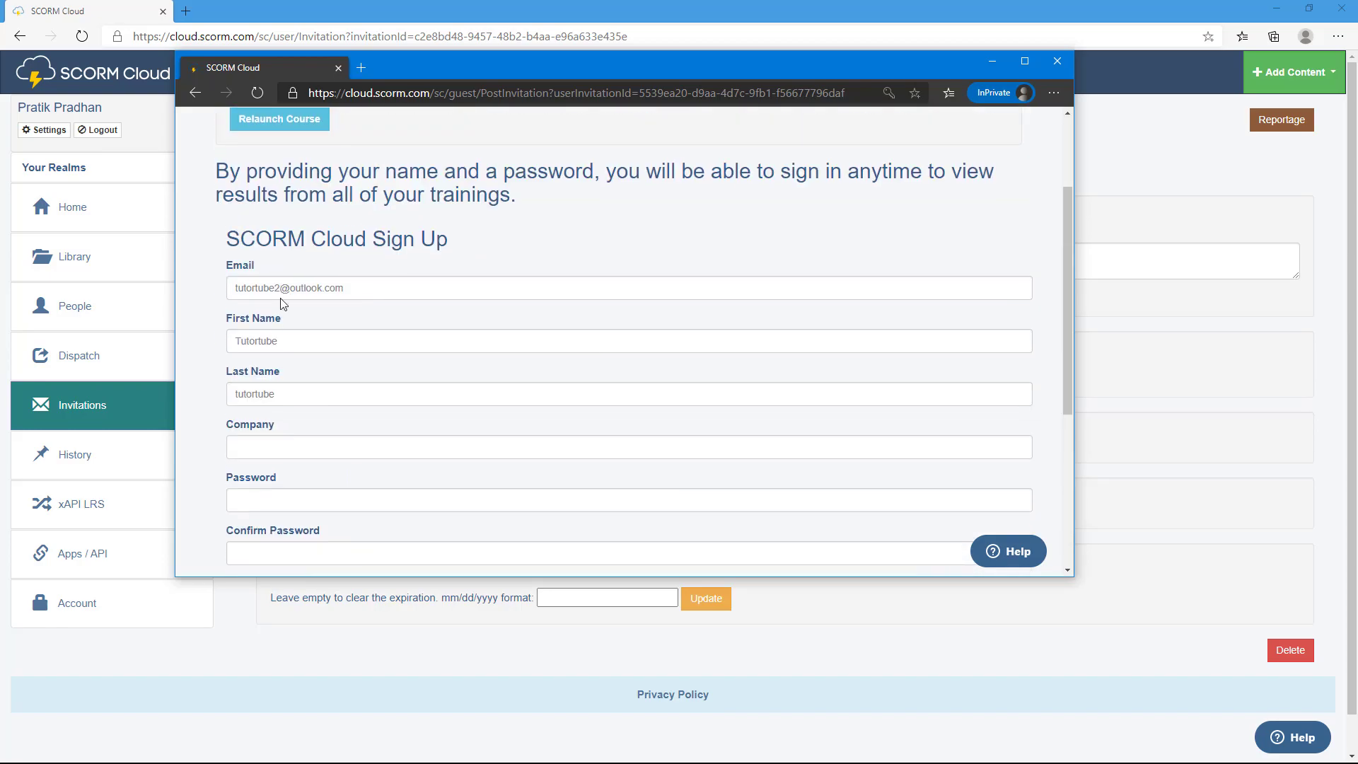
scroll(514, 330, "up", 2)
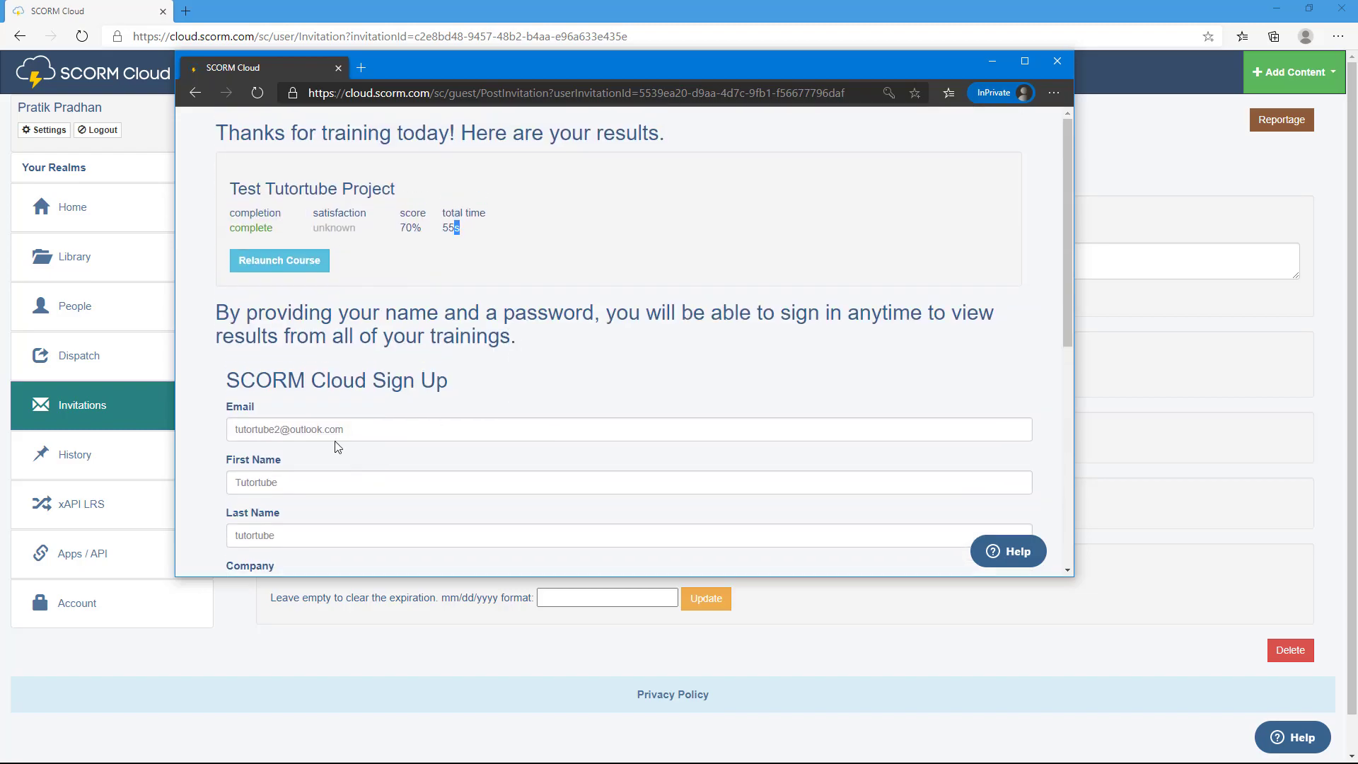
scroll(374, 353, "down", 6)
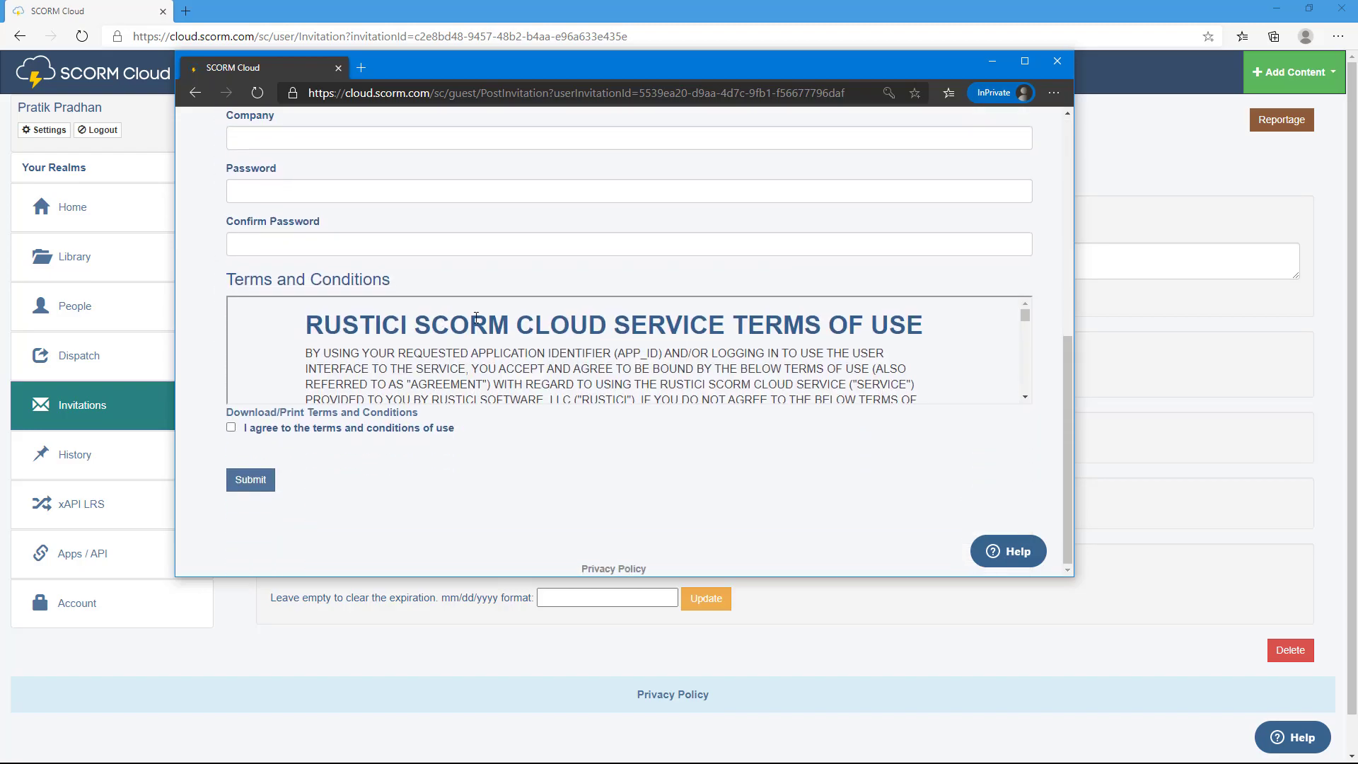
left_click(1058, 62)
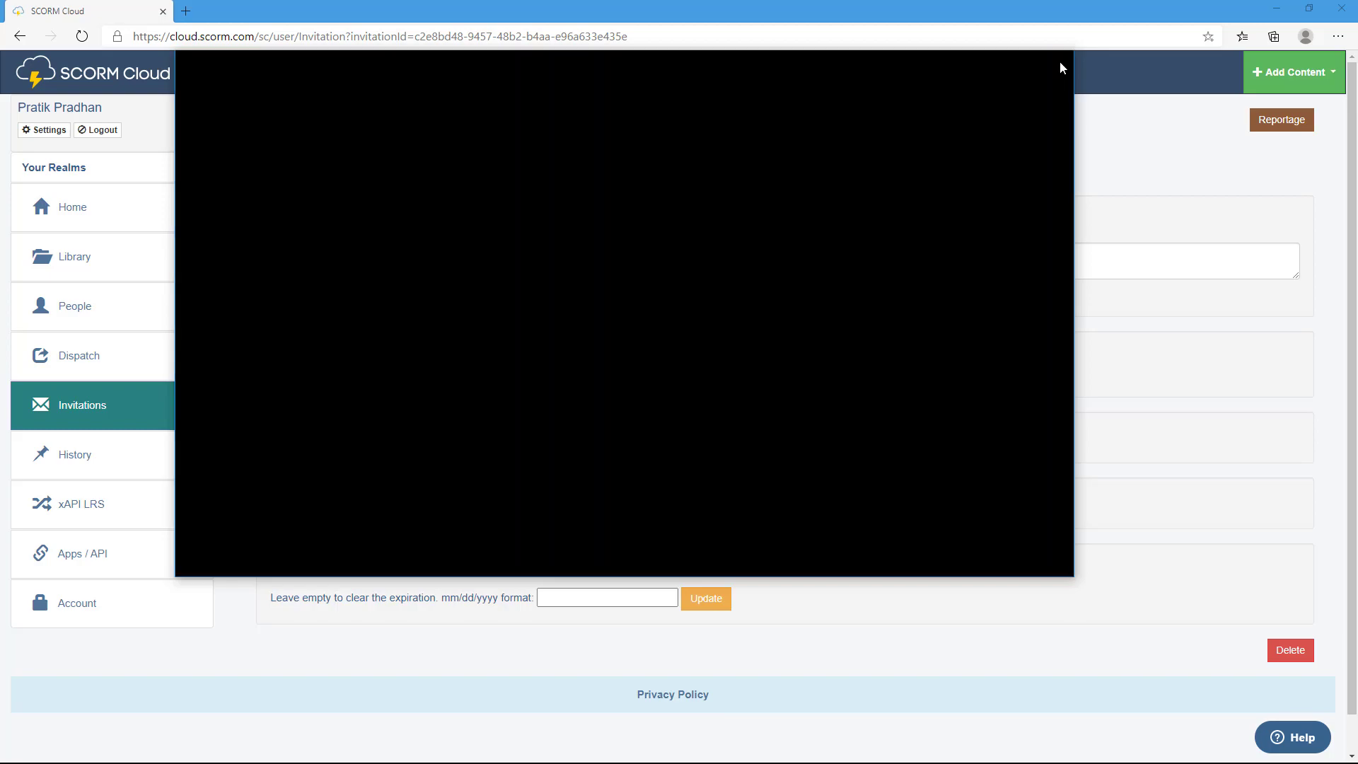
Return from the invitation to the Test Tutortube Project course page and reload it.
scroll(913, 318, "down", 1)
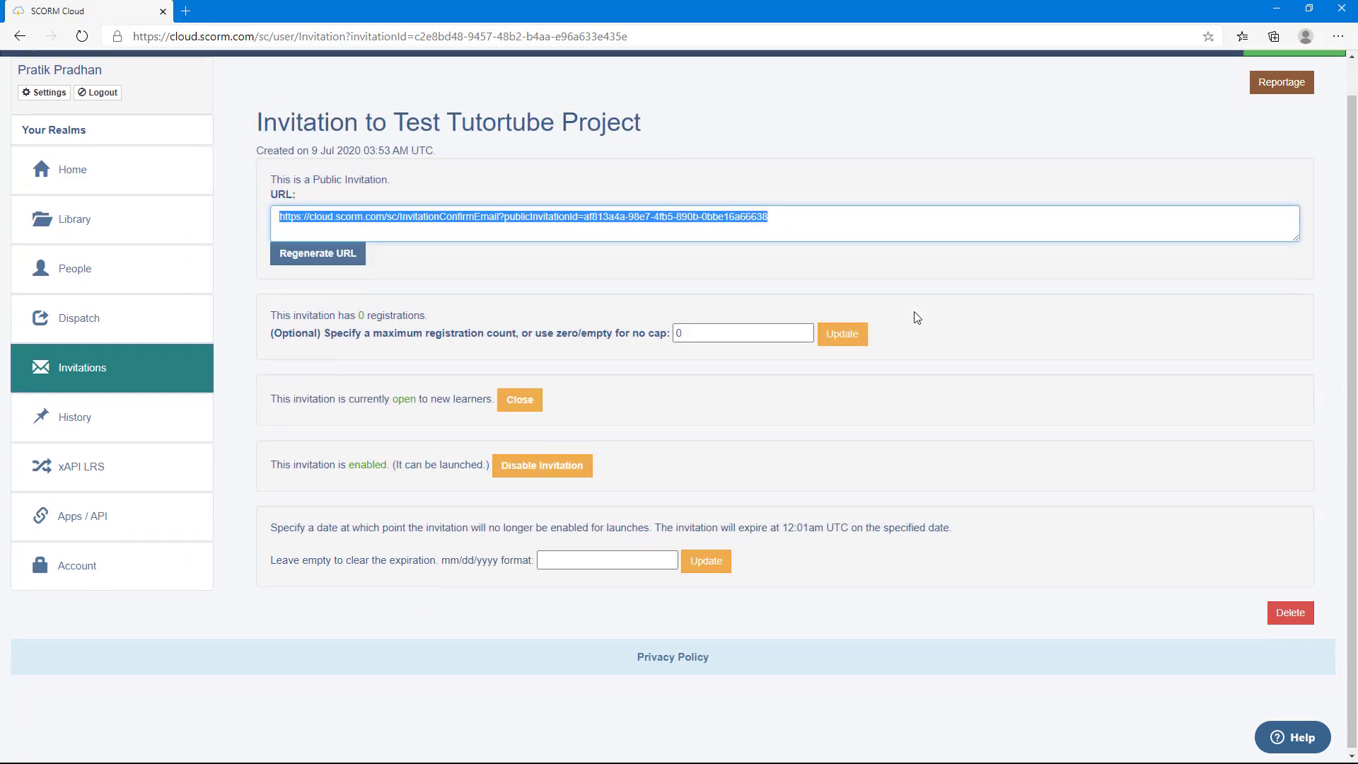
scroll(903, 331, "up", 1)
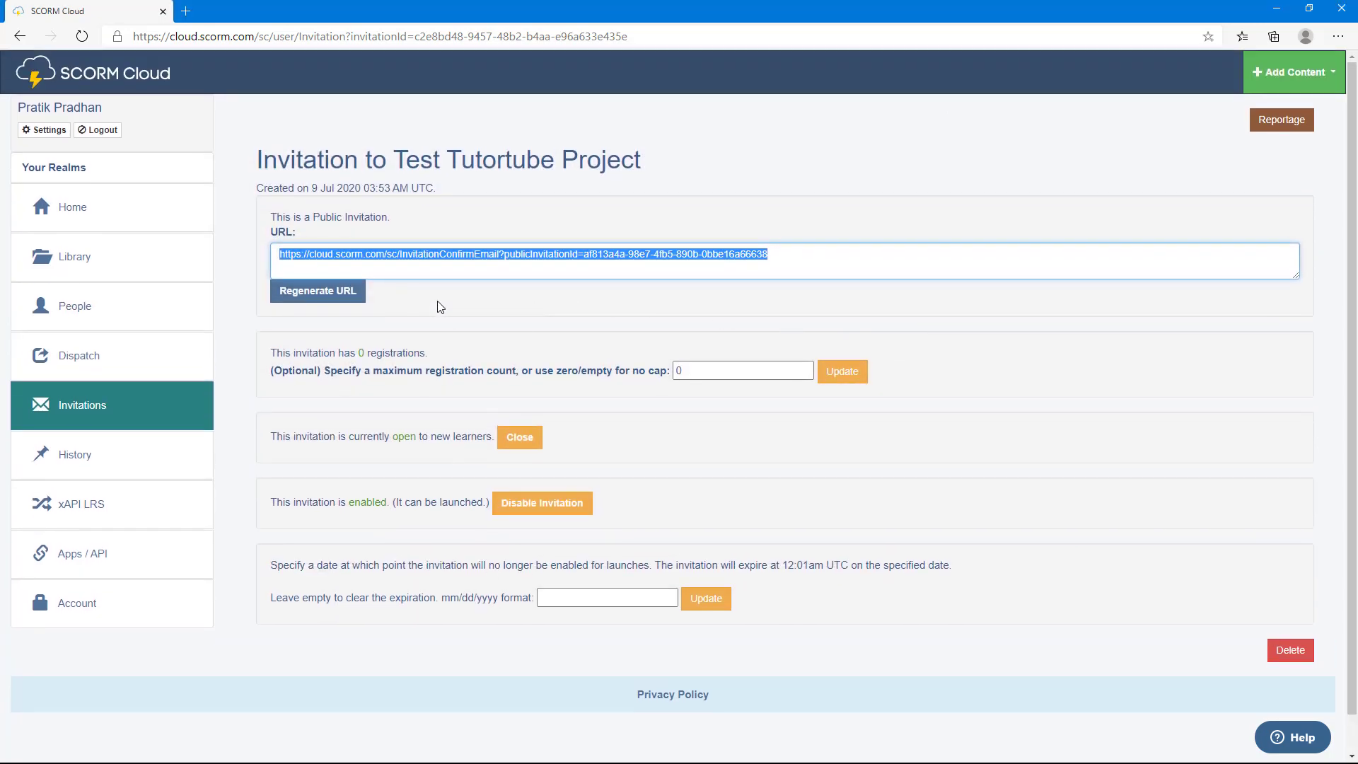
key("alt+Left")
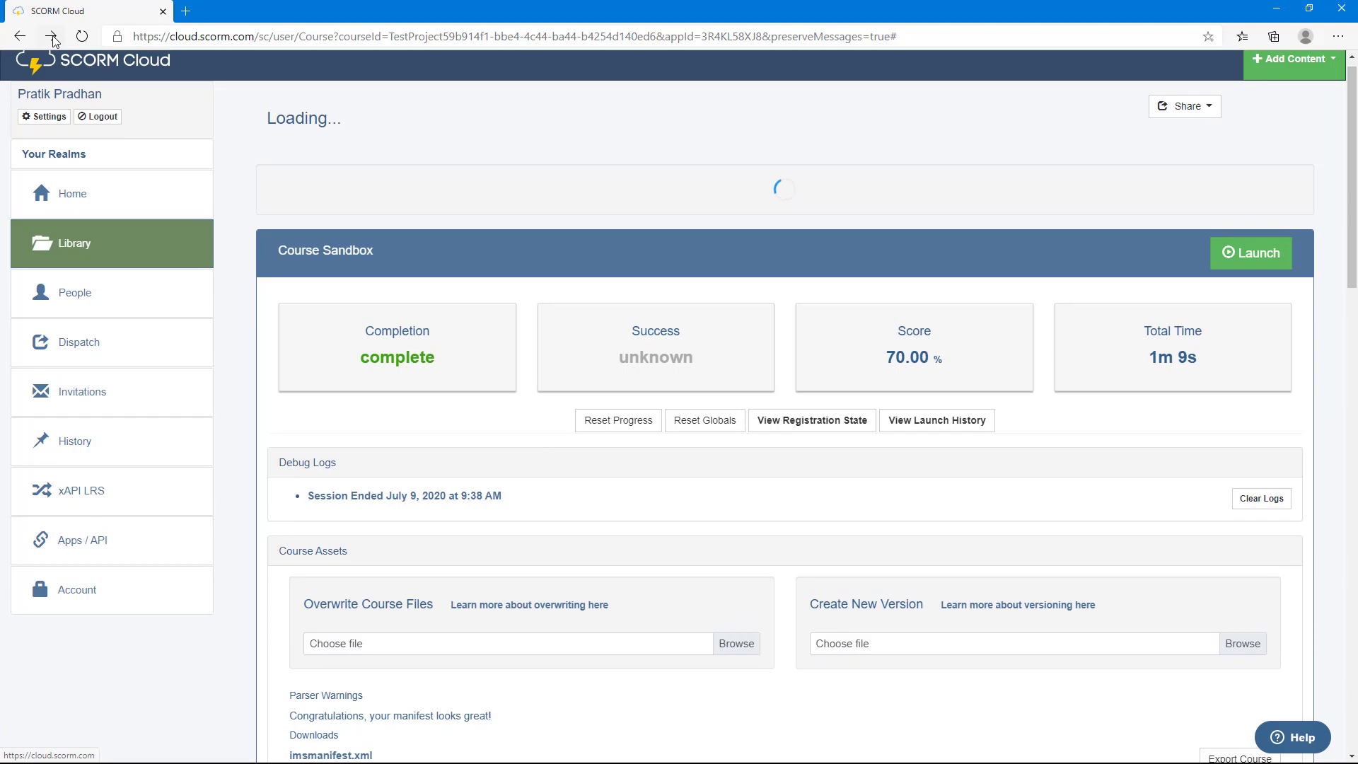
left_click(81, 36)
left_click(81, 36)
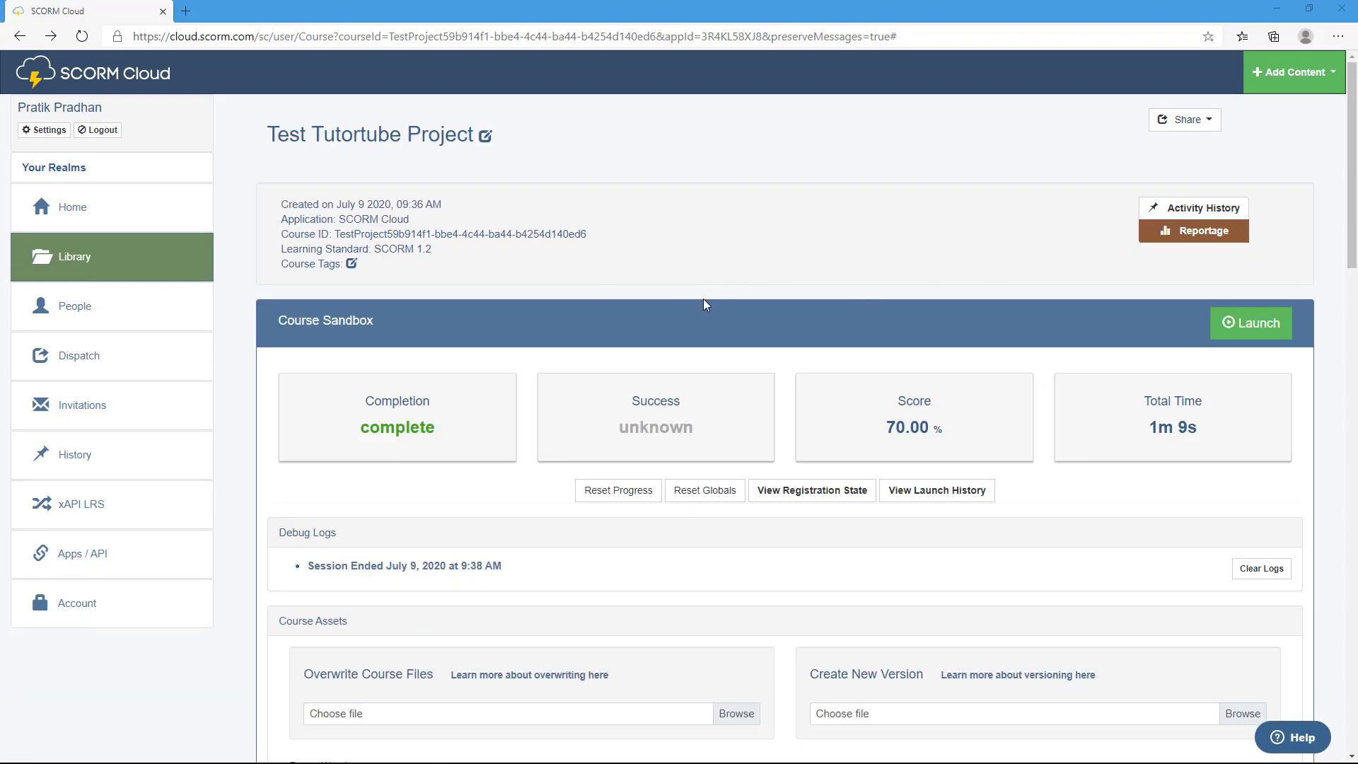
Examine the learner's completion, score and total time under the course's registrations.
scroll(642, 181, "down", 15)
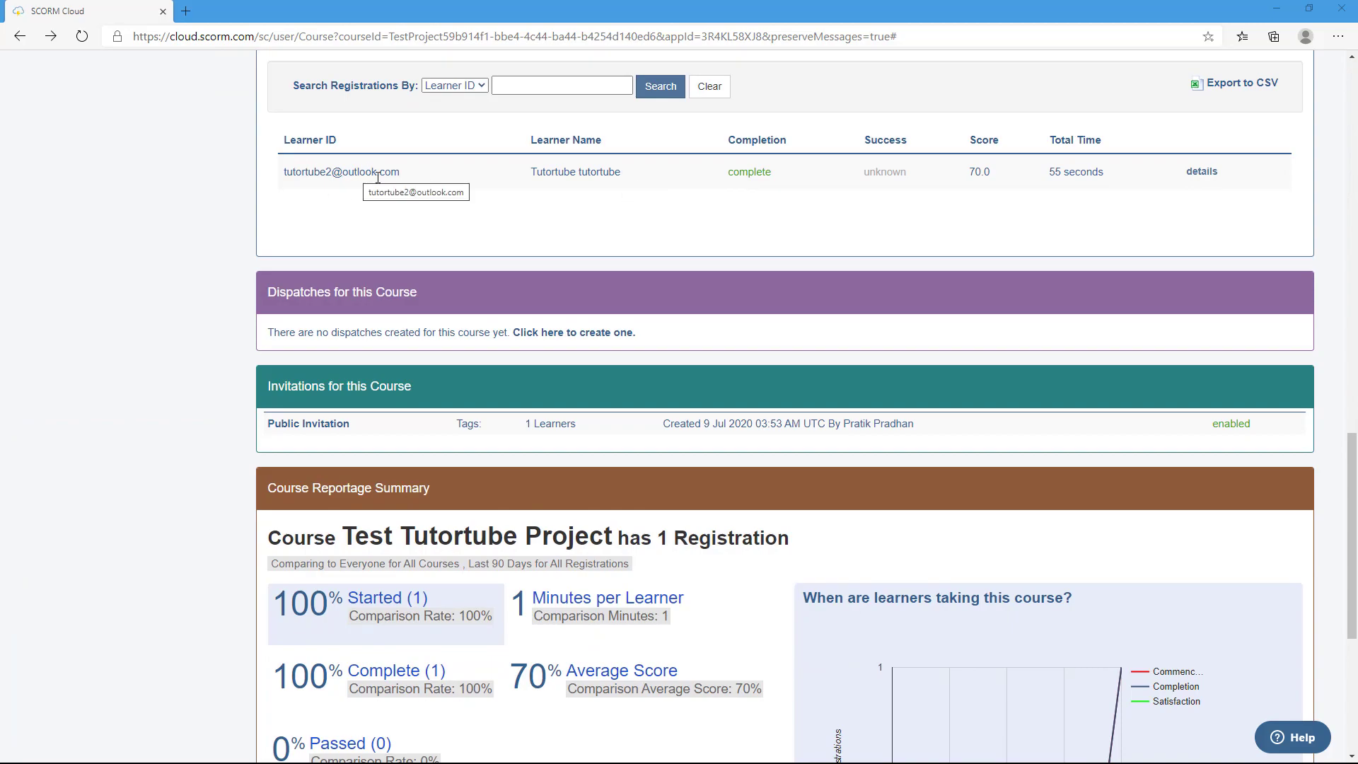
scroll(736, 316, "up", 2)
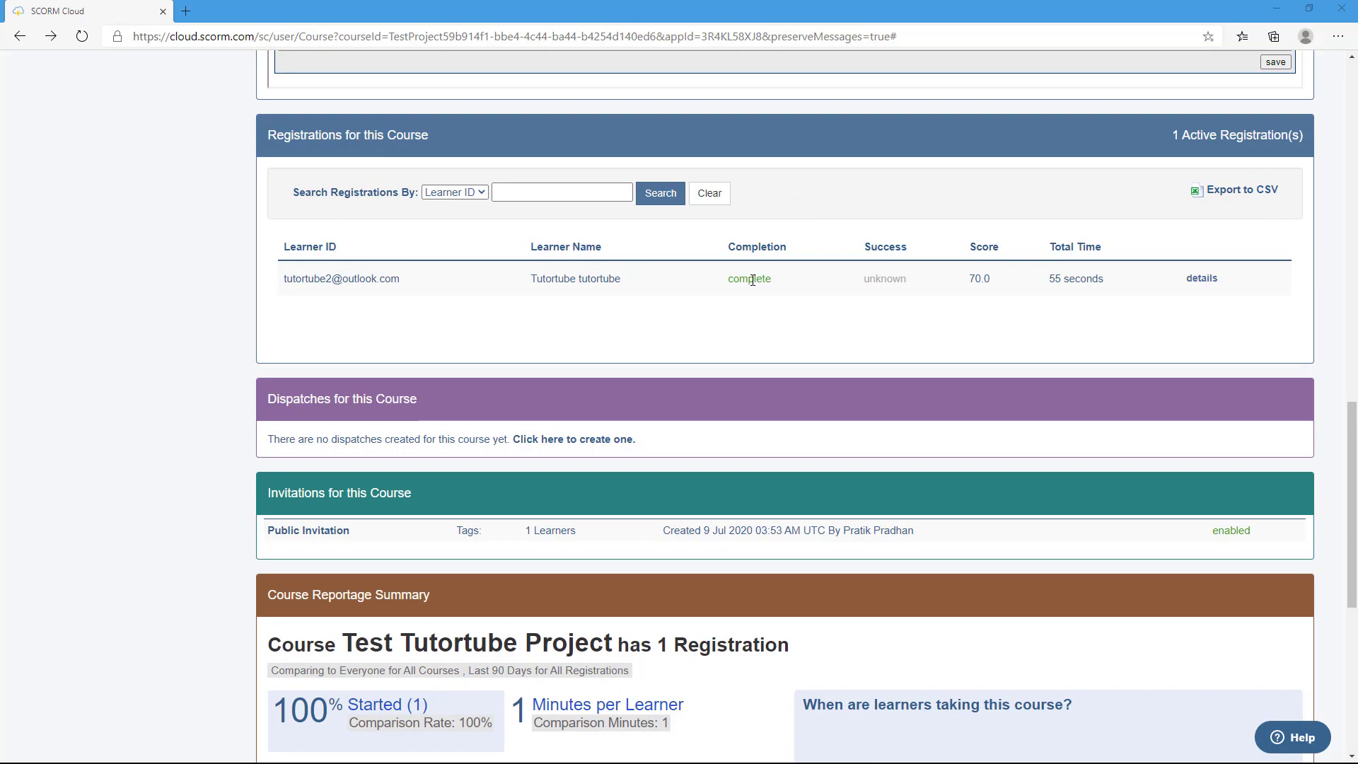
left_click_drag(979, 282, 1090, 283)
Open the learner's registration details and review the summary score, launch history and registration state.
left_click(1215, 280)
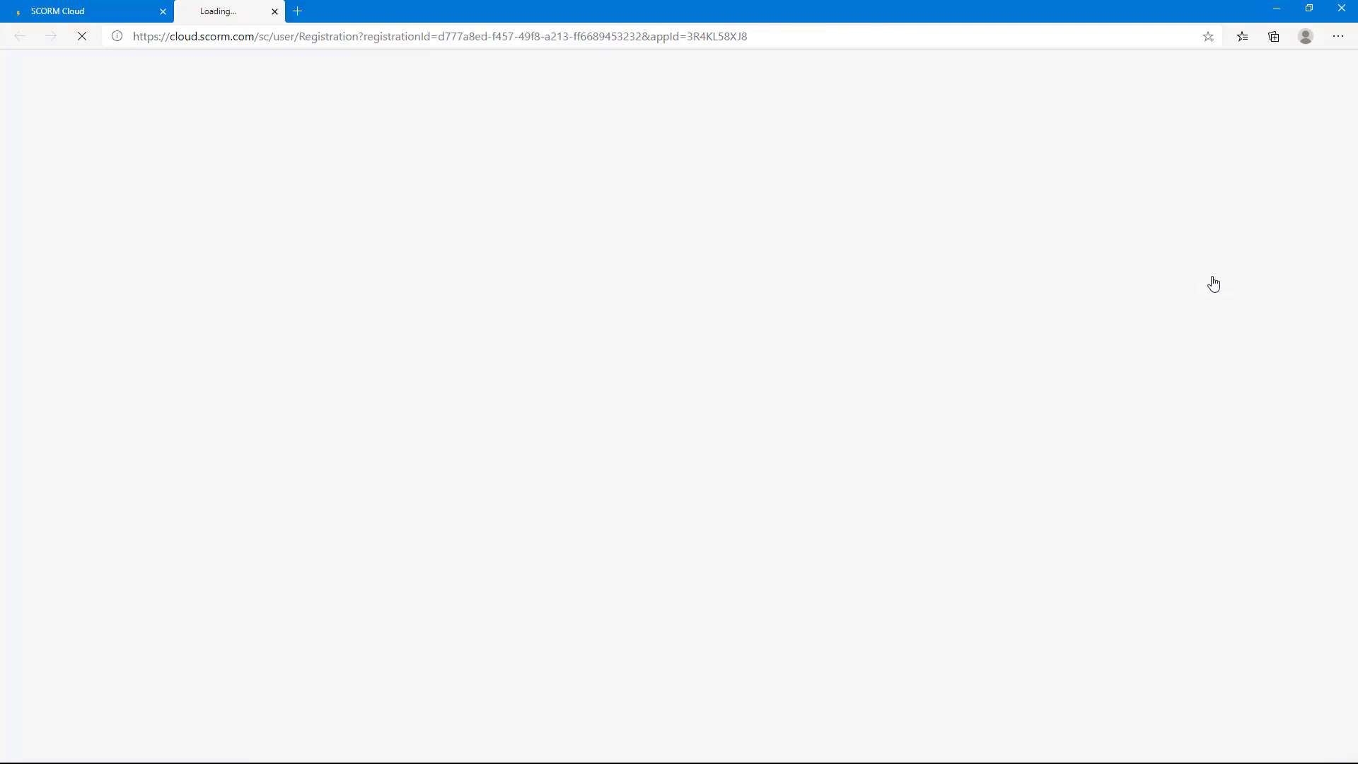
left_click(91, 13)
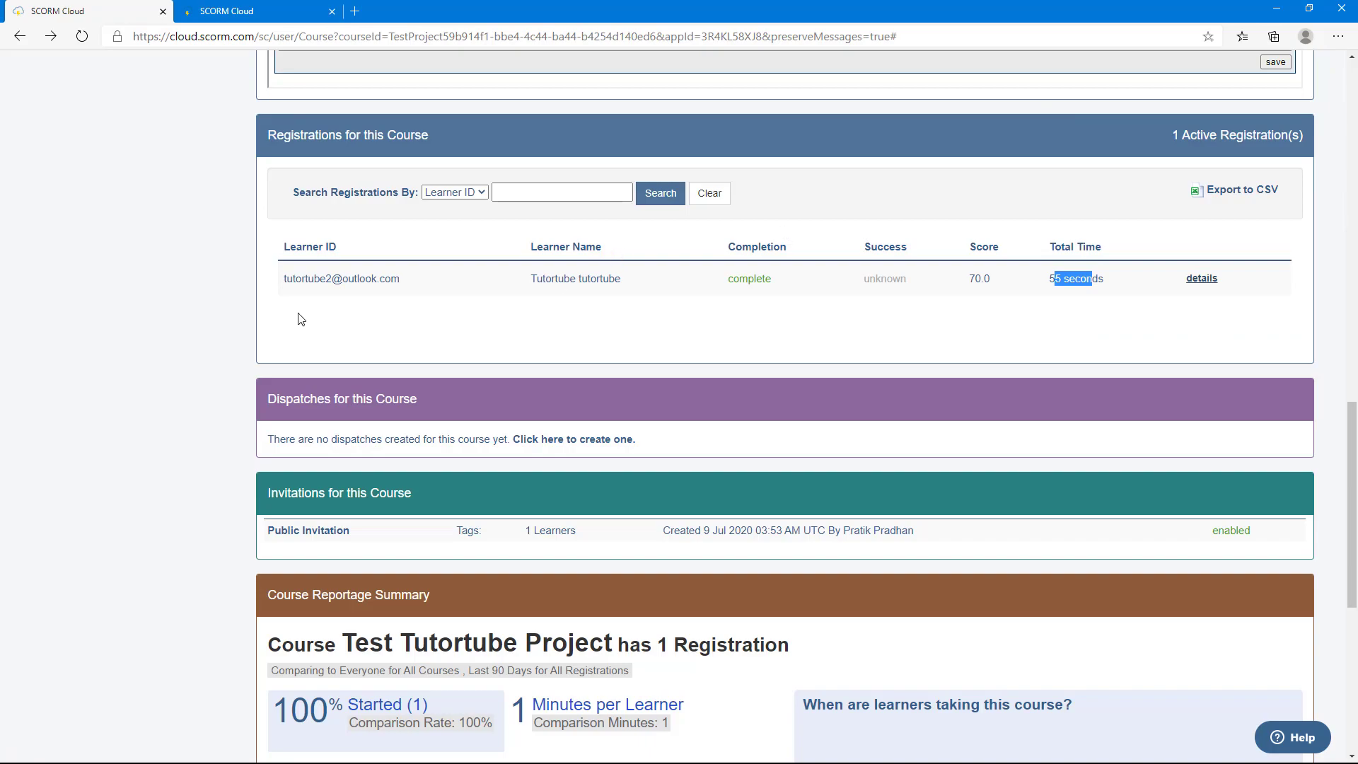
left_click(212, 11)
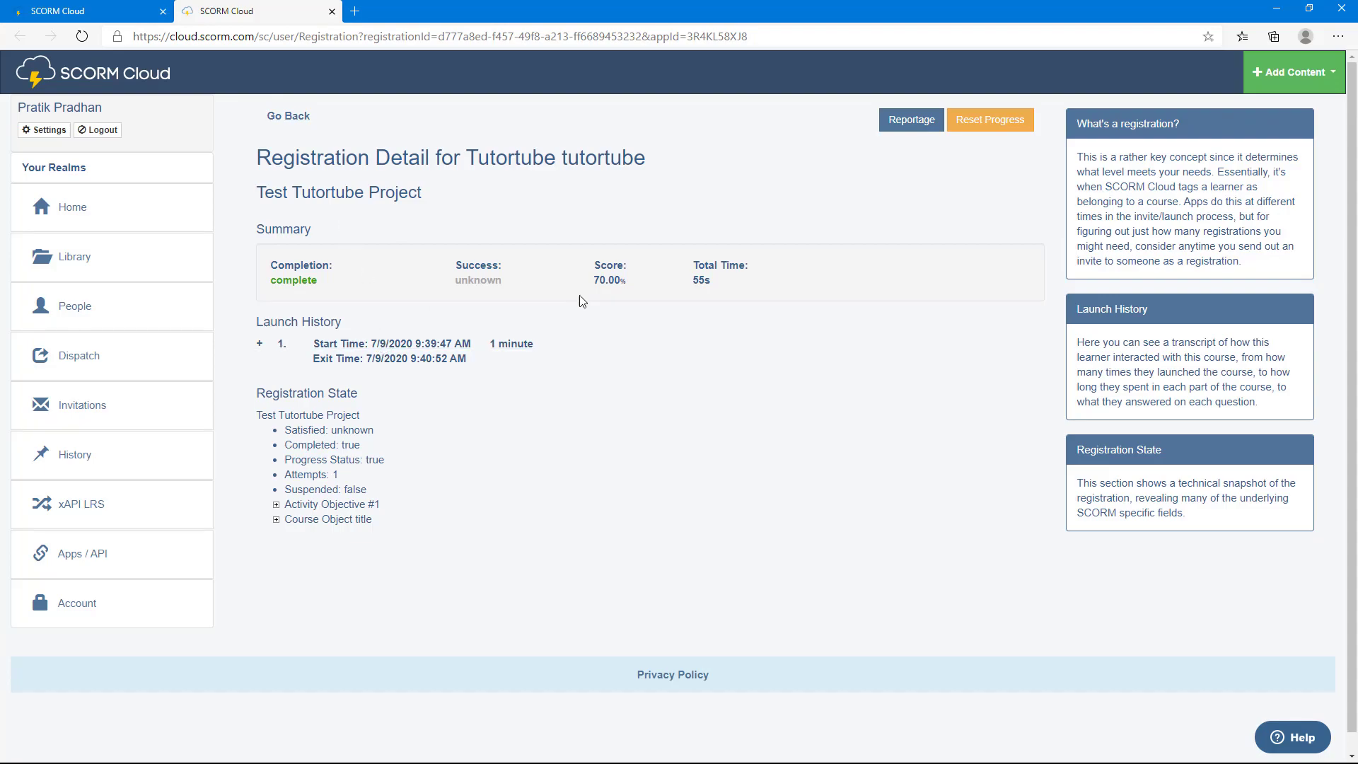
left_click_drag(595, 278, 630, 280)
scroll(311, 449, "down", 1)
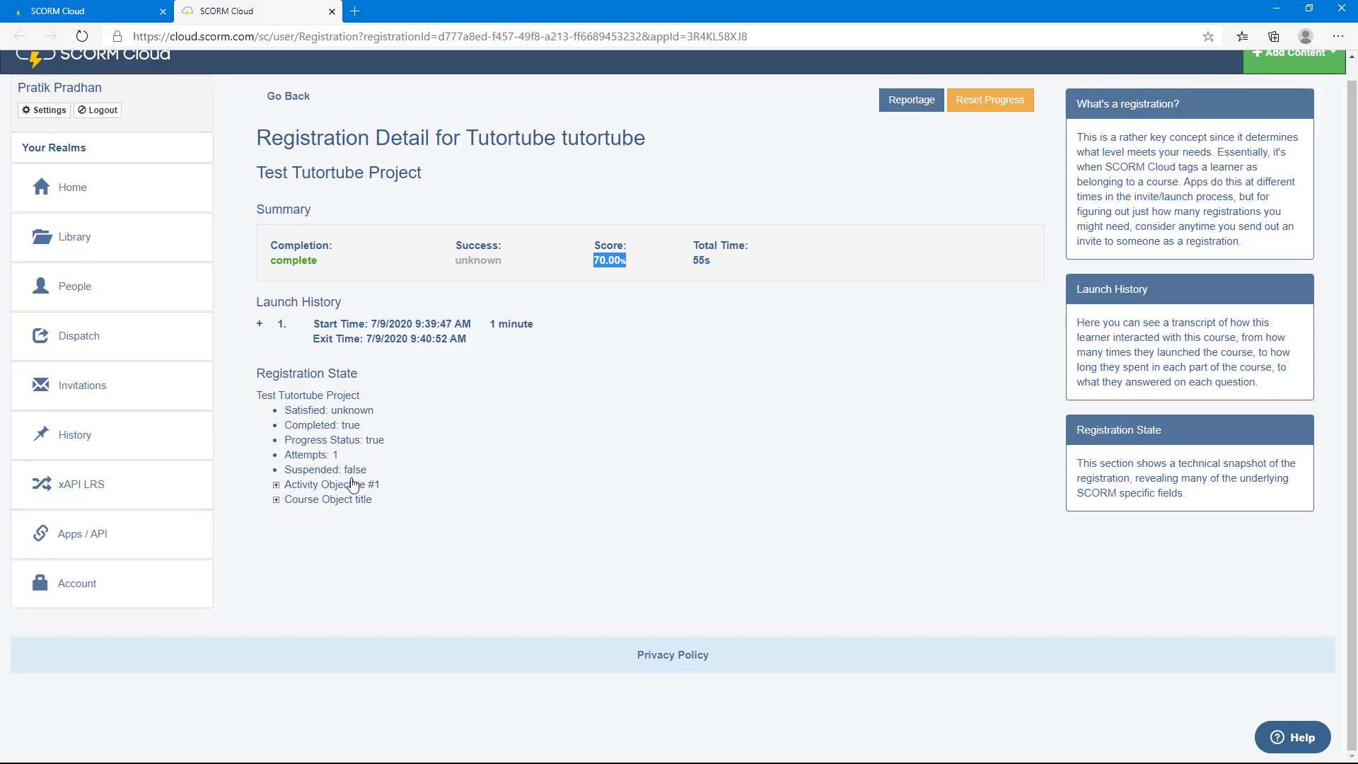
Expand Activity Objective #1 and Course Object title under the registration state and examine the objective and runtime data.
left_click(280, 493)
left_click(277, 488)
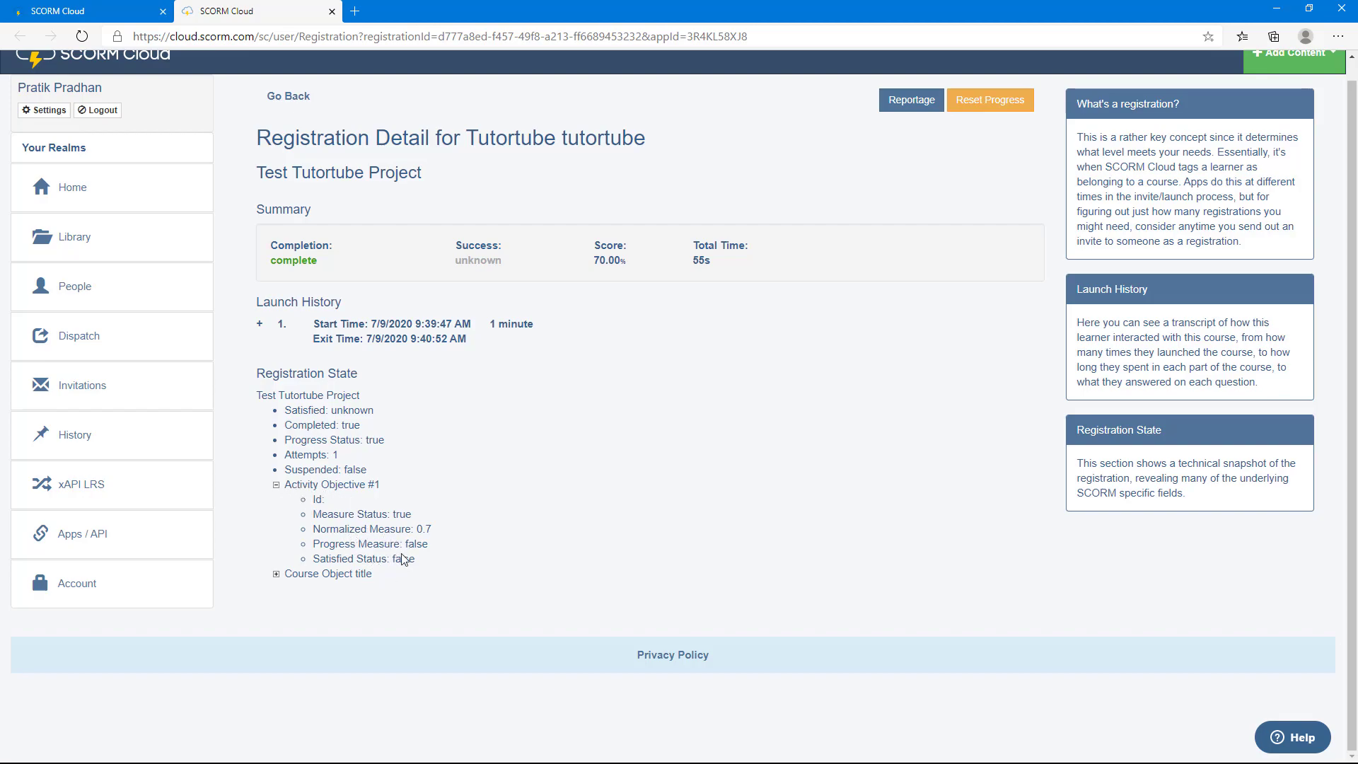
left_click(278, 575)
scroll(309, 425, "down", 5)
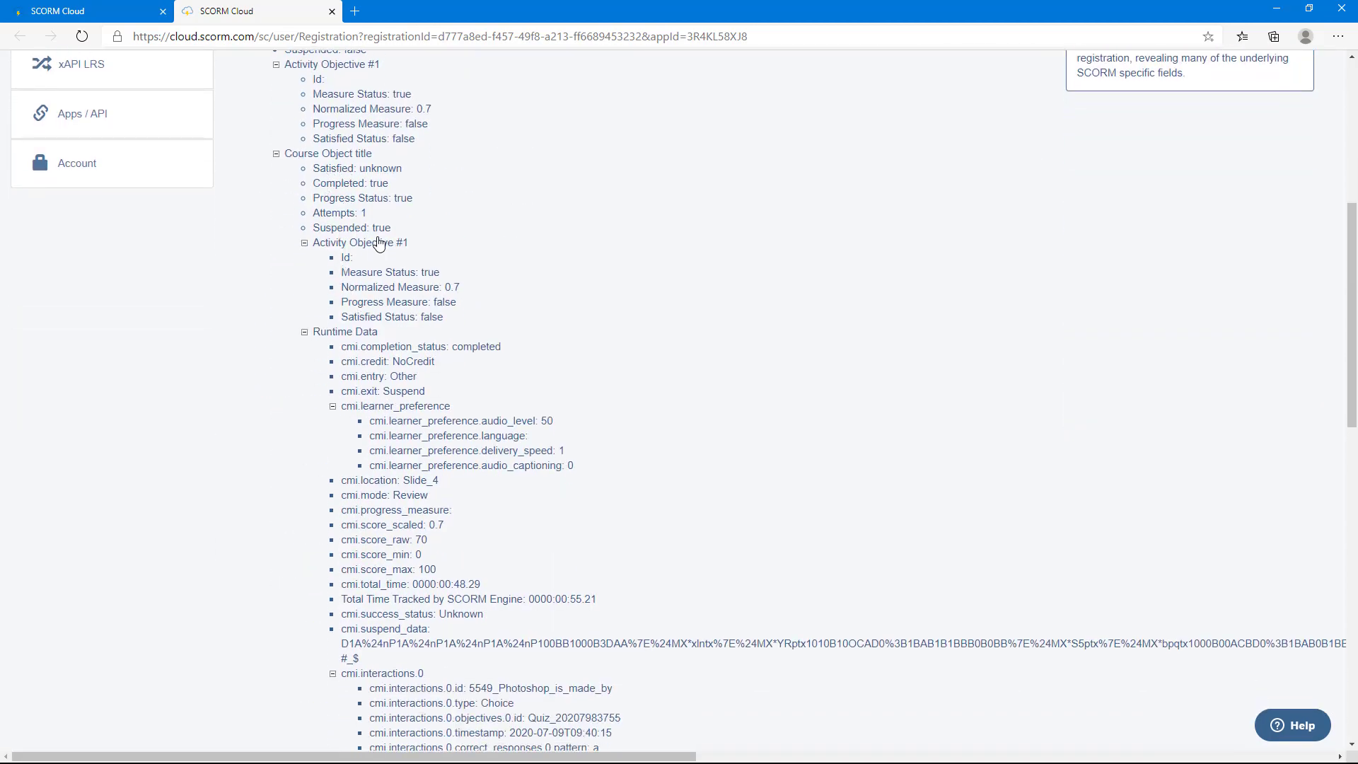
scroll(395, 227, "down", 7)
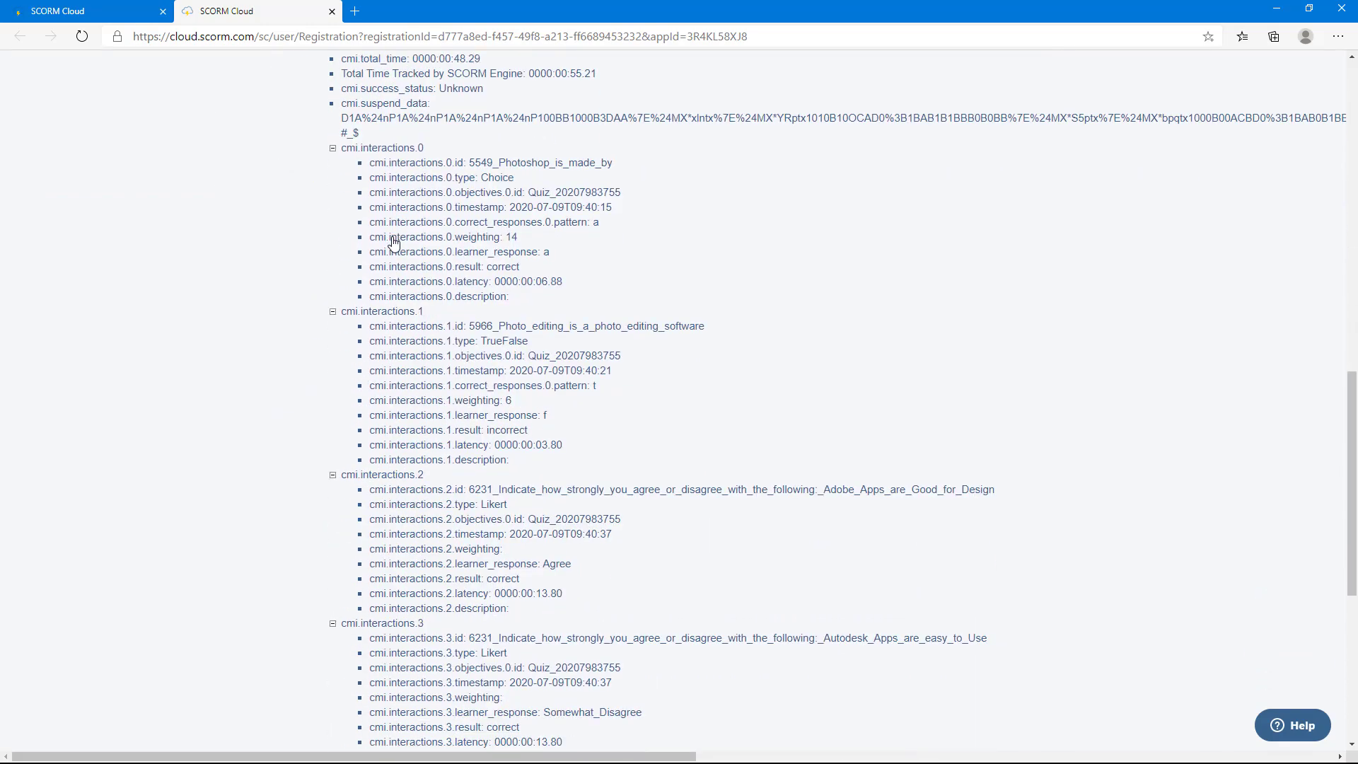
scroll(394, 248, "up", 10)
scroll(392, 251, "down", 4)
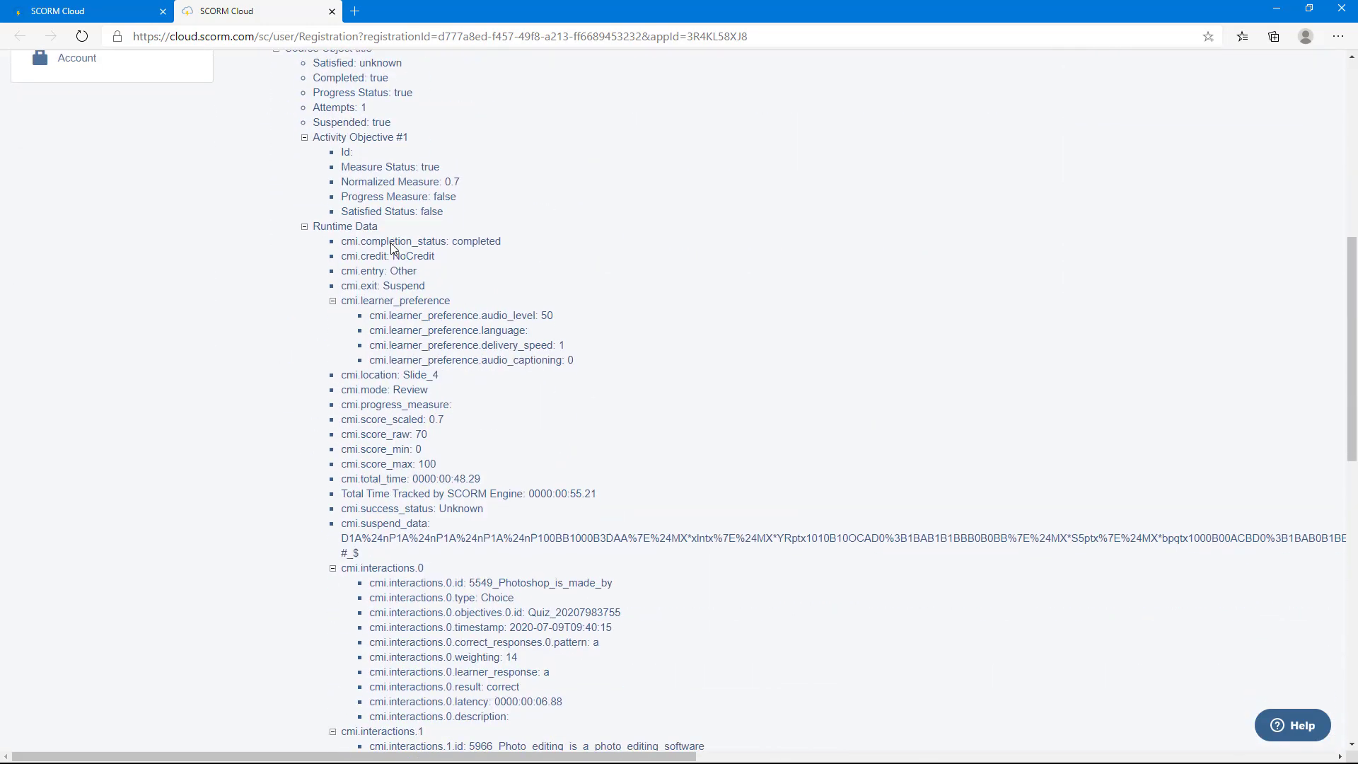
scroll(382, 276, "up", 1)
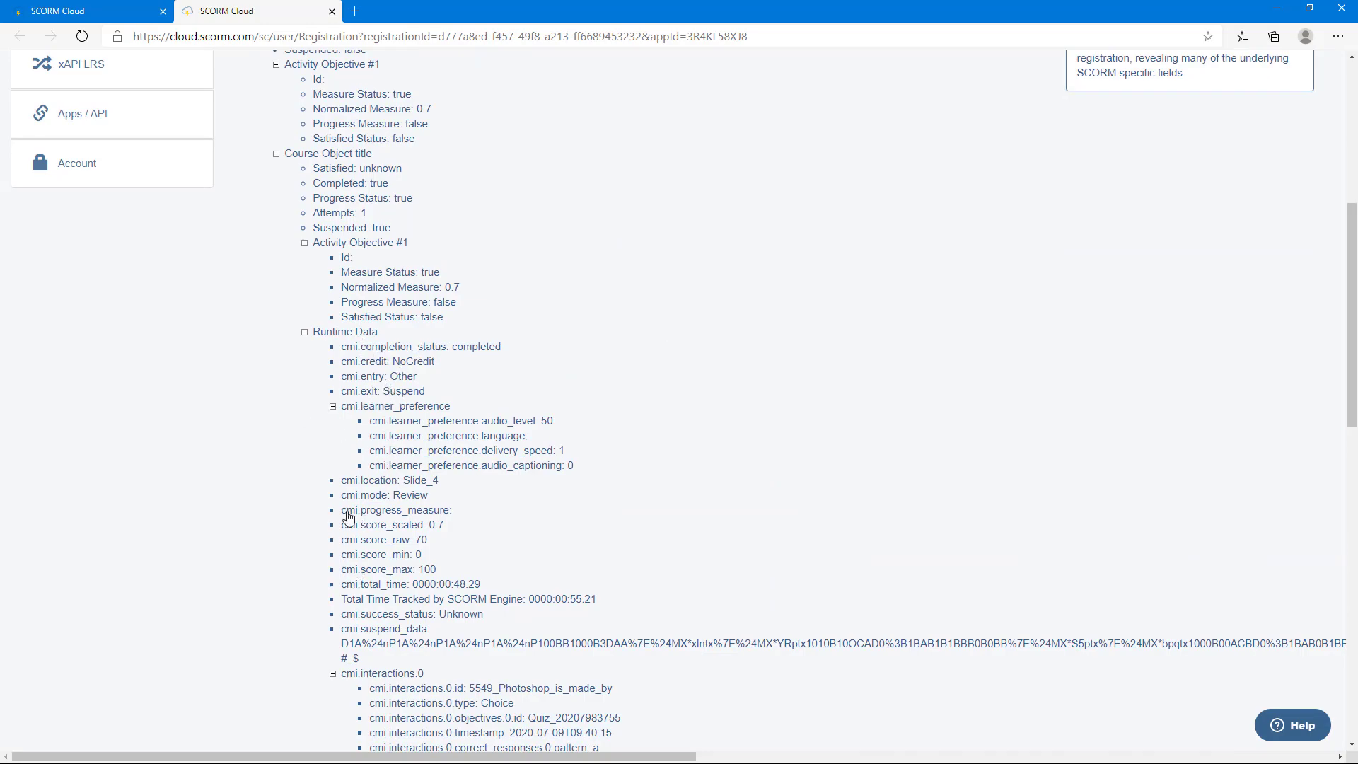
scroll(424, 495, "down", 6)
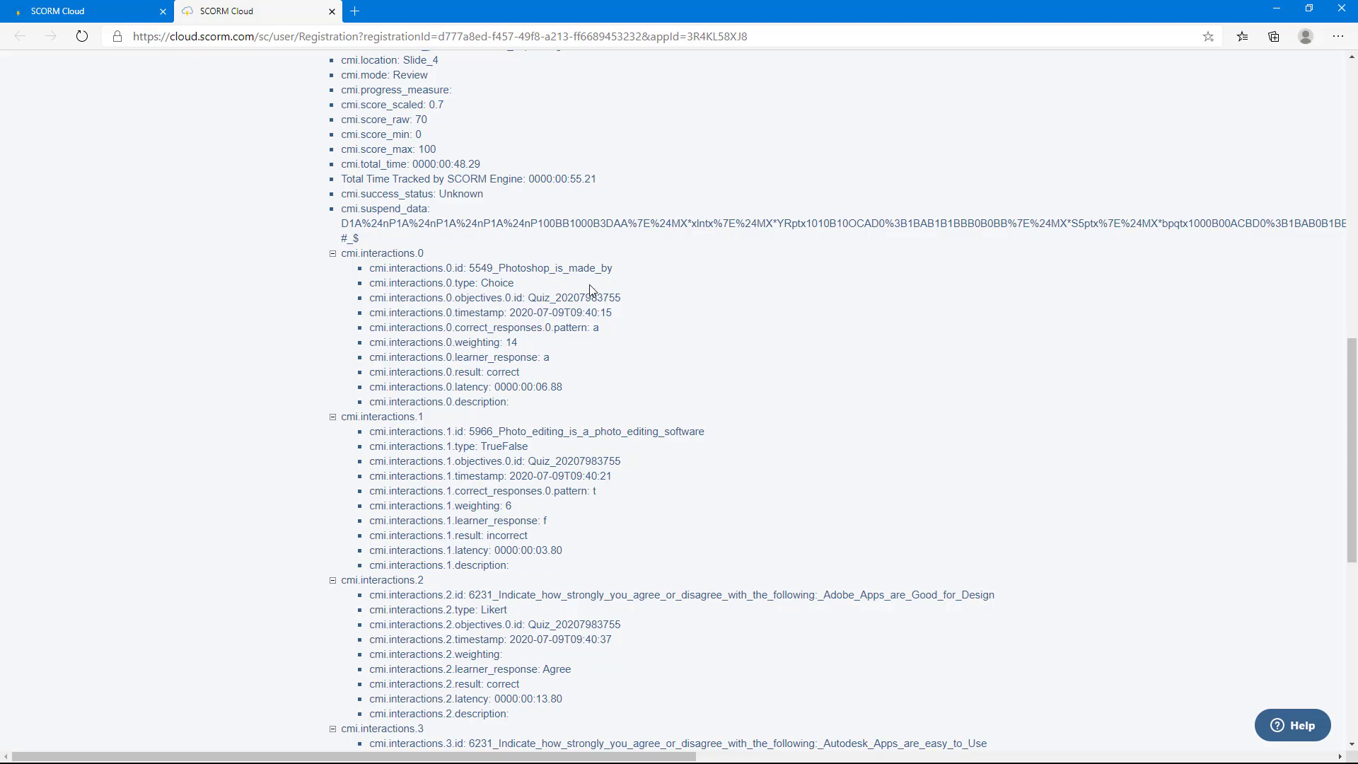
Examine the question, type, weighting and result recorded for the "Photoshop is made by" interaction.
left_click_drag(510, 267, 625, 279)
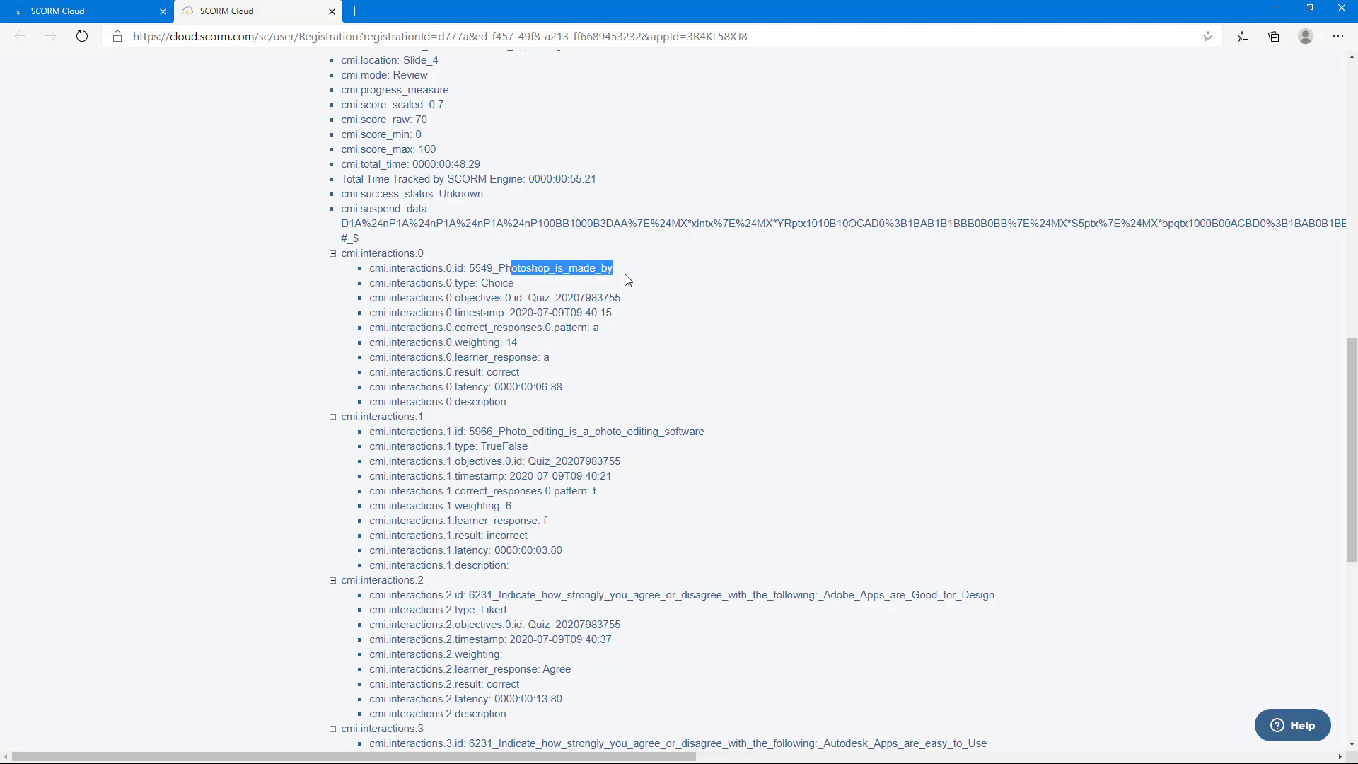
left_click_drag(487, 283, 505, 286)
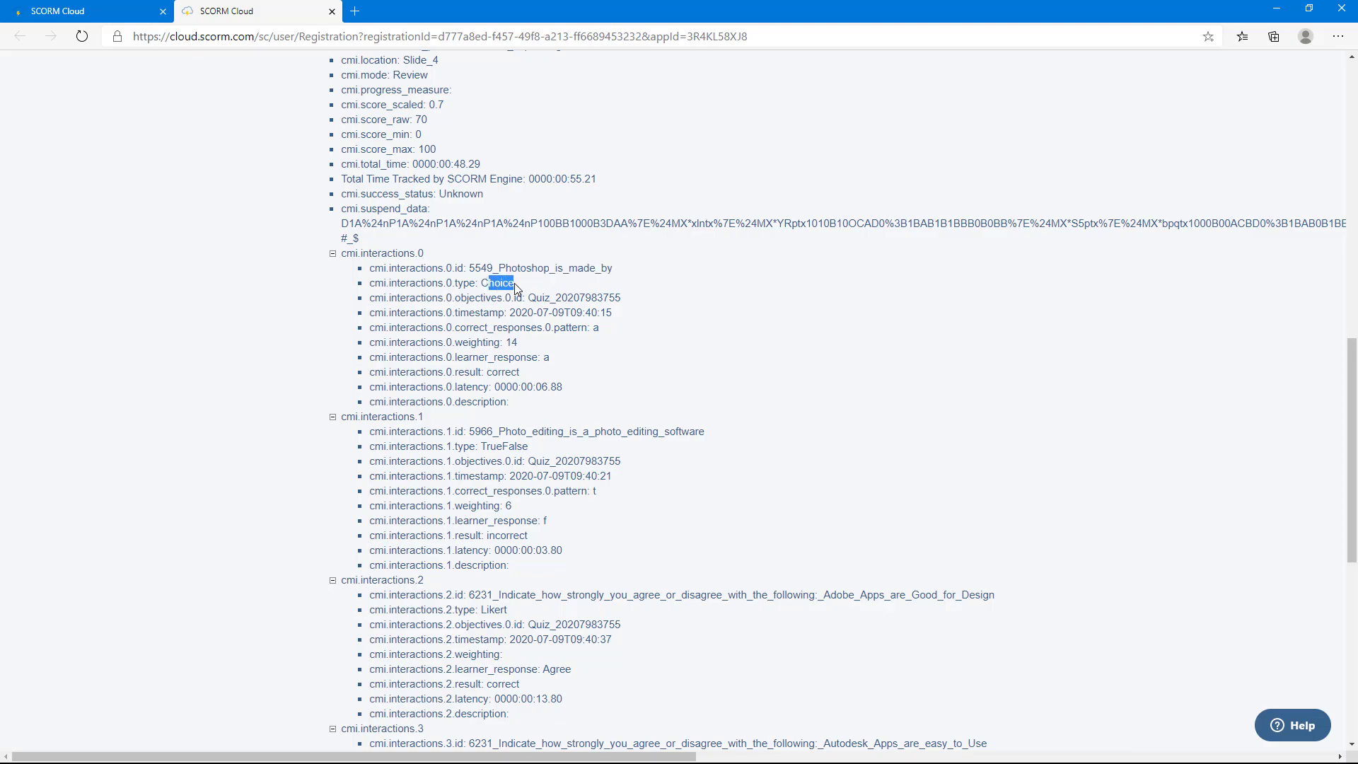
double_click(511, 342)
left_click_drag(488, 371, 521, 375)
Review the question, type, weighting, learner response and result of the "Photo editing is a photo editing software" interaction.
scroll(502, 388, "down", 3)
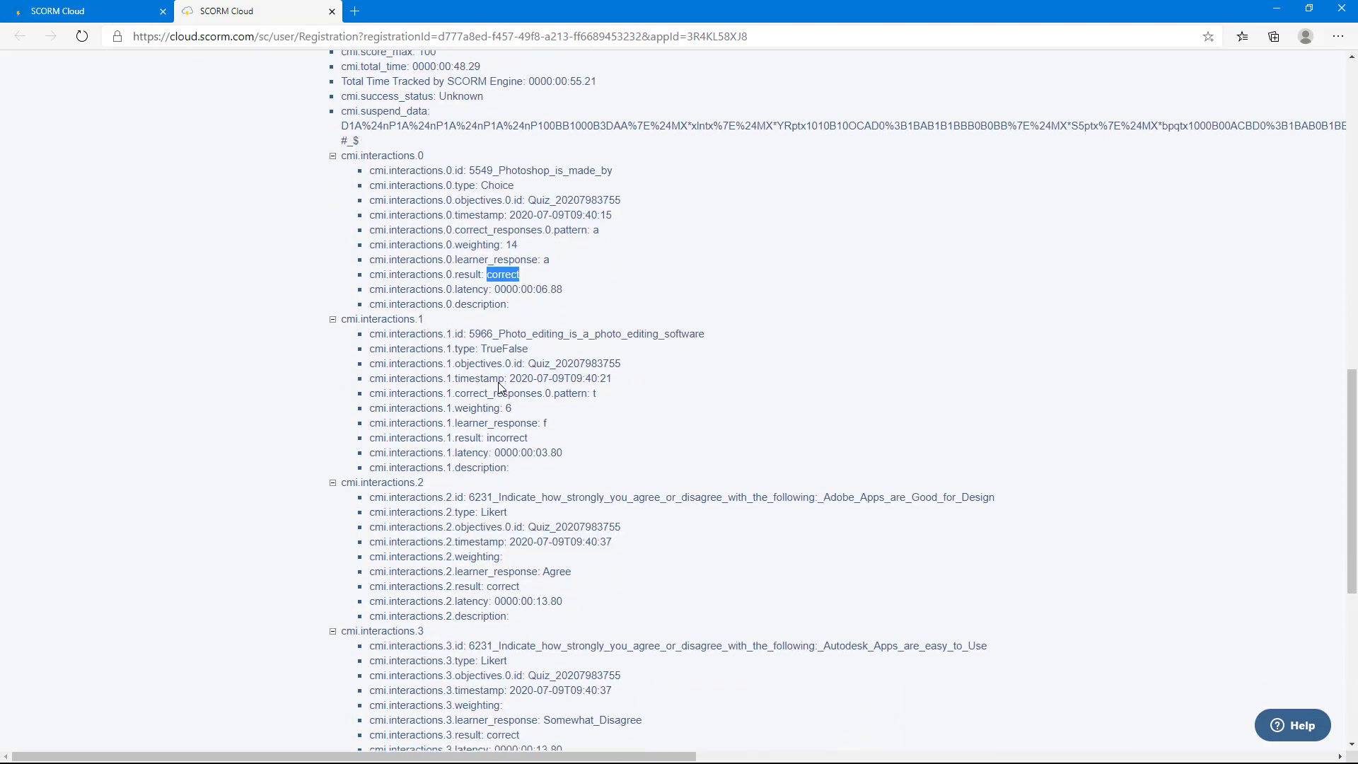
left_click_drag(506, 329, 719, 333)
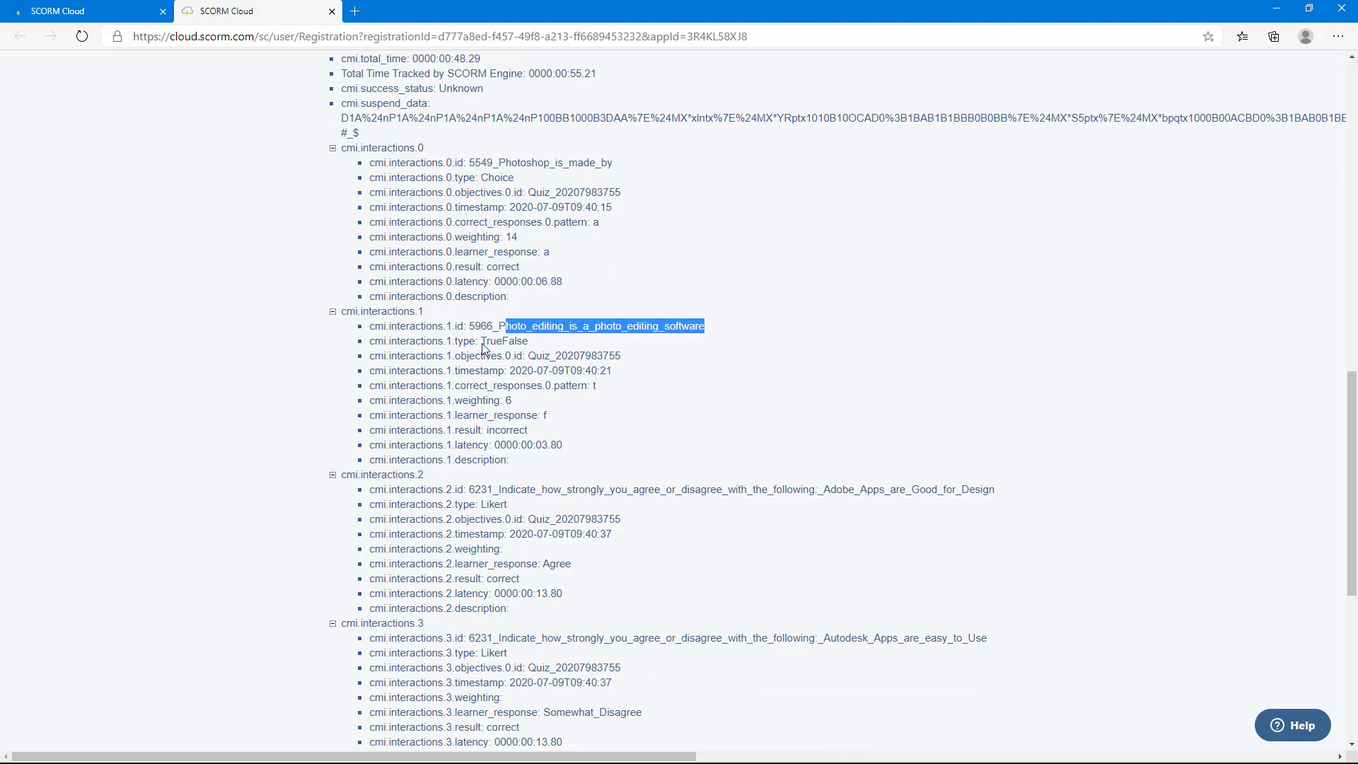
left_click_drag(483, 345, 552, 348)
left_click(508, 402)
mouse_move(542, 417)
left_mouse_down()
mouse_move(563, 423)
mouse_move(534, 431)
left_mouse_up()
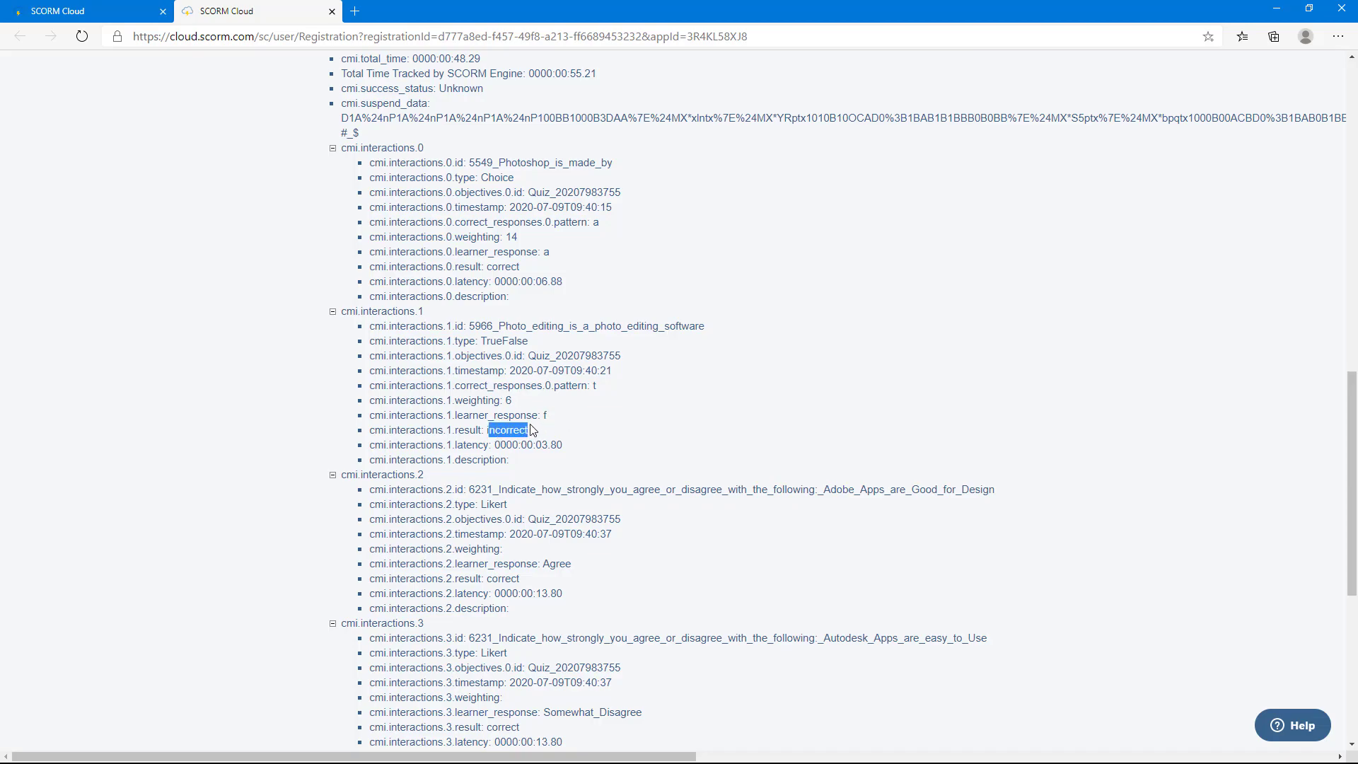
Check the learner's responses to the Likert statements about Adobe apps being good for design and Autodesk apps being easy to use.
scroll(529, 432, "down", 4)
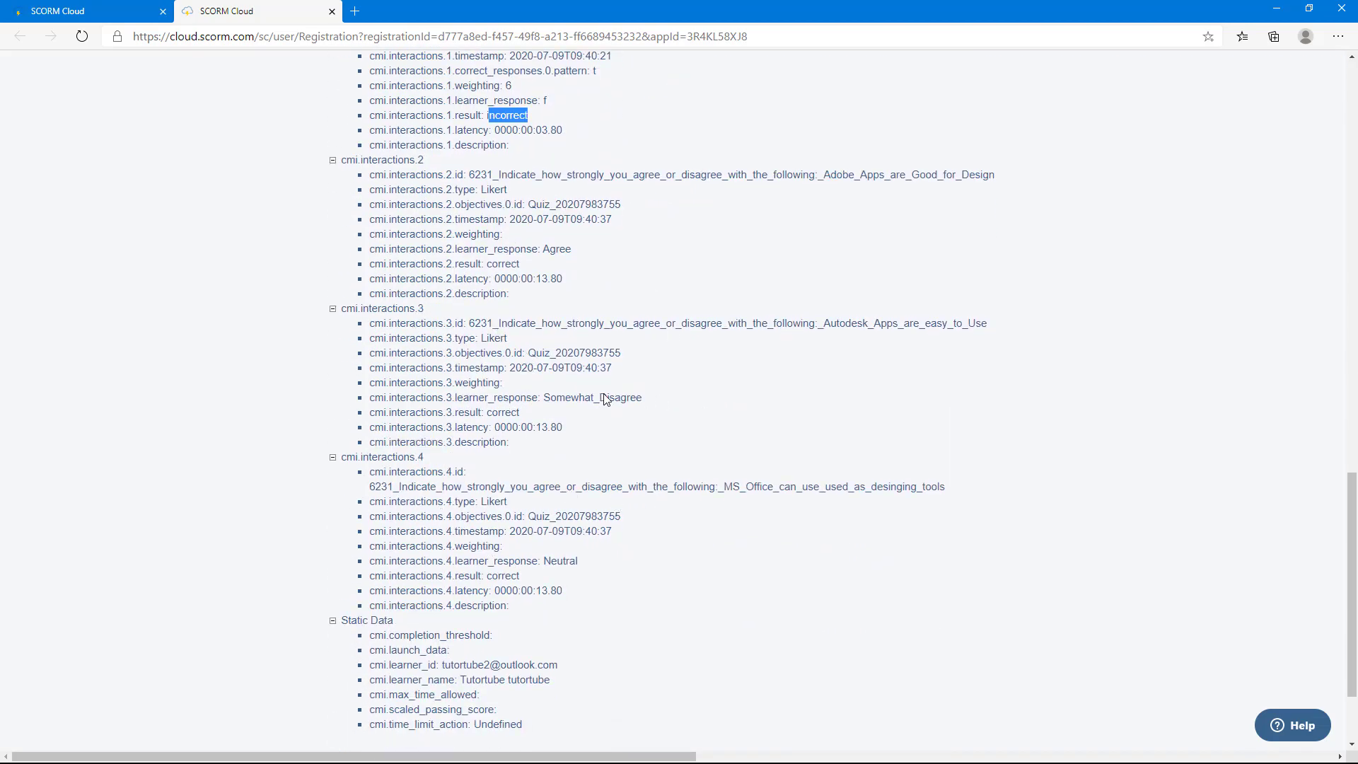
left_click_drag(506, 178, 966, 189)
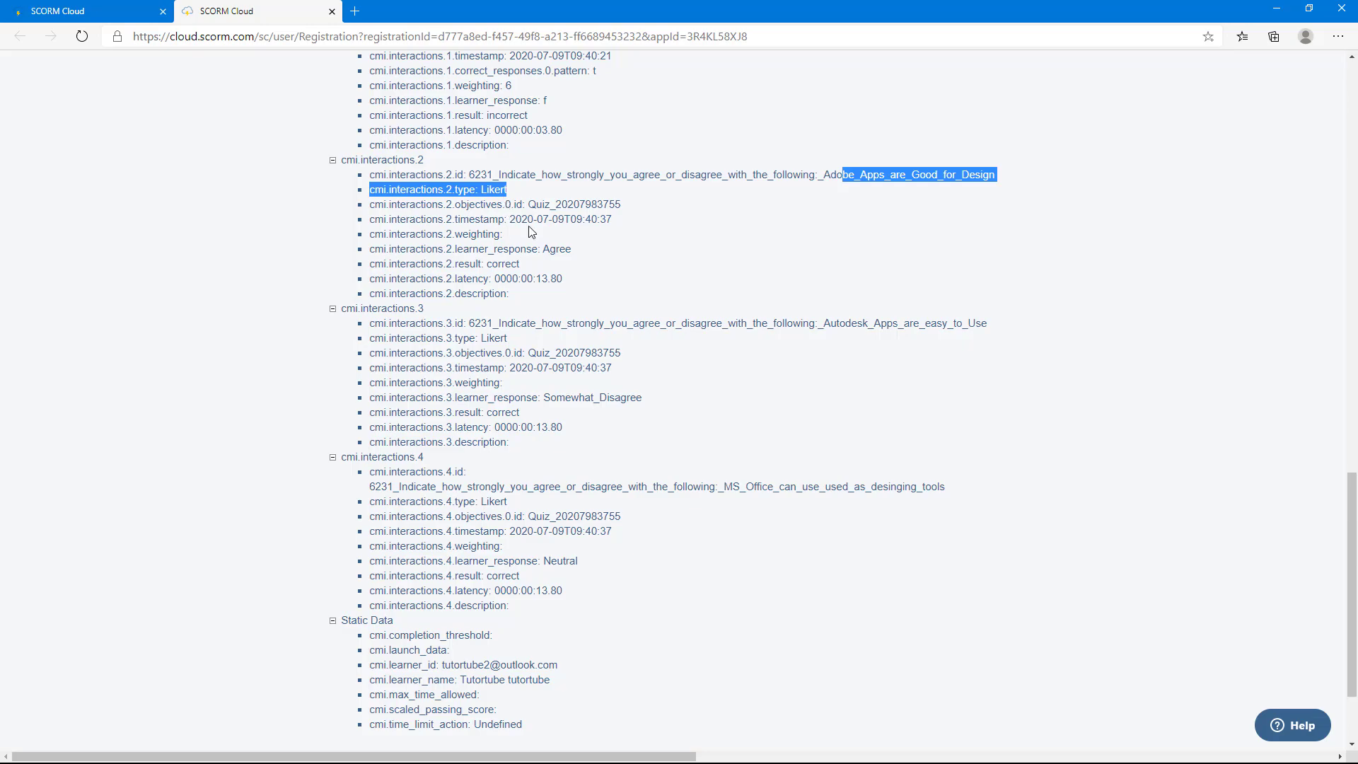
left_click_drag(543, 249, 573, 249)
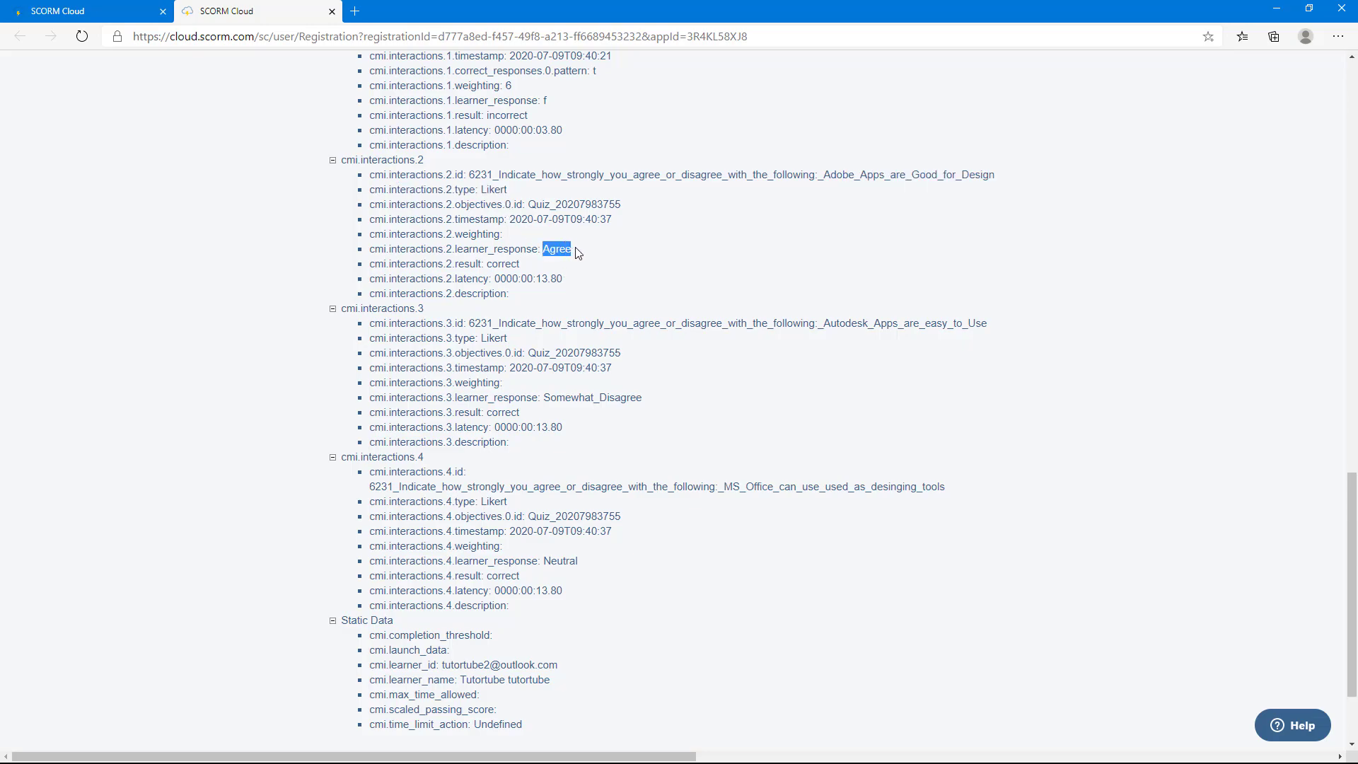
left_click_drag(837, 325, 954, 335)
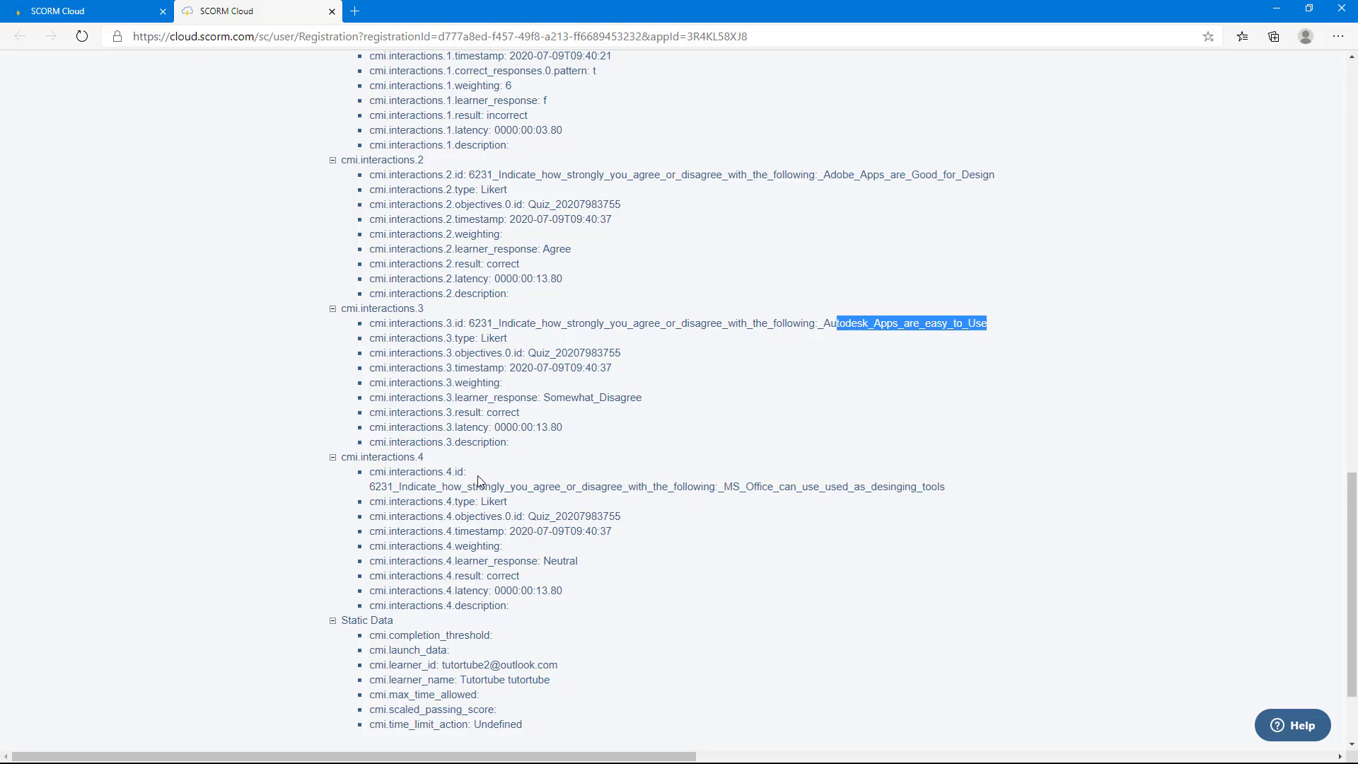
left_click_drag(550, 397, 654, 407)
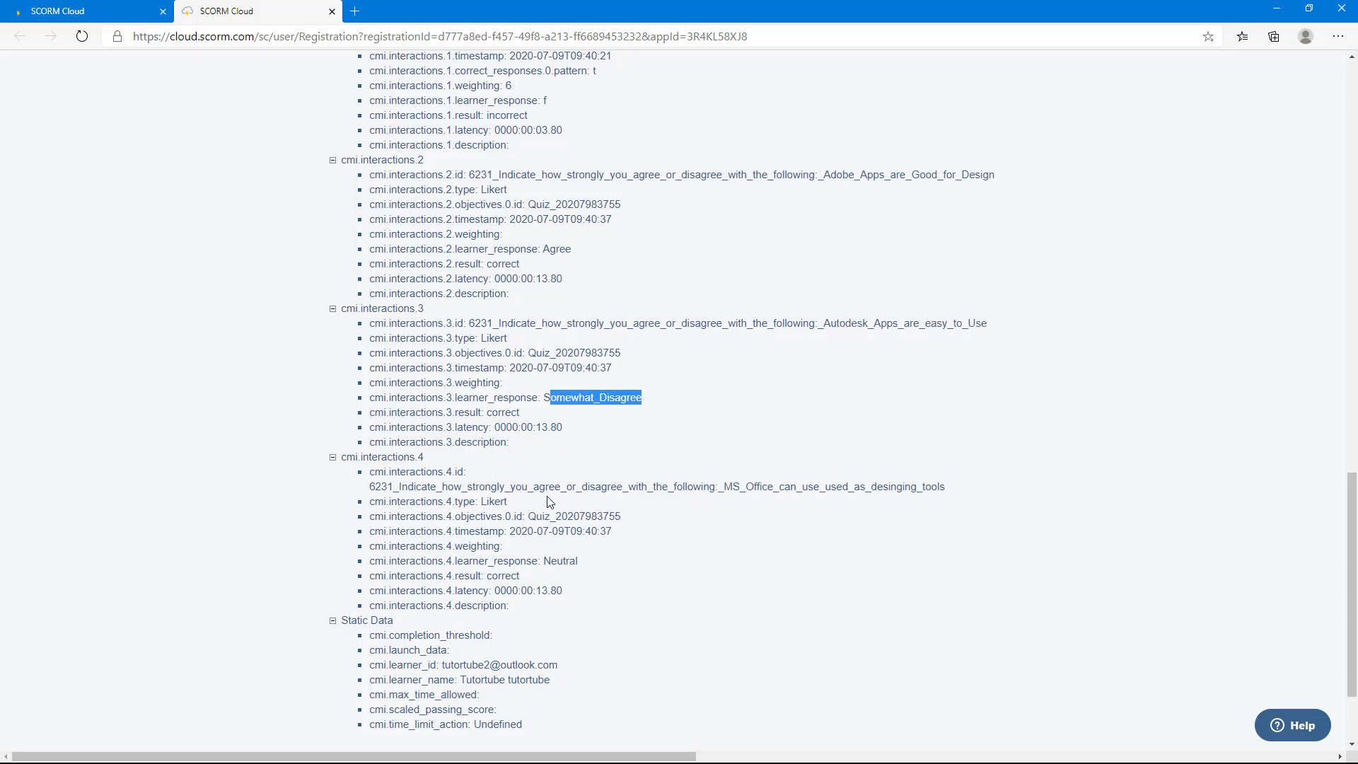
Check the statement and learner response of the Likert interaction about MS Office as a designing tool.
scroll(456, 394, "down", 2)
left_click_drag(491, 383, 606, 405)
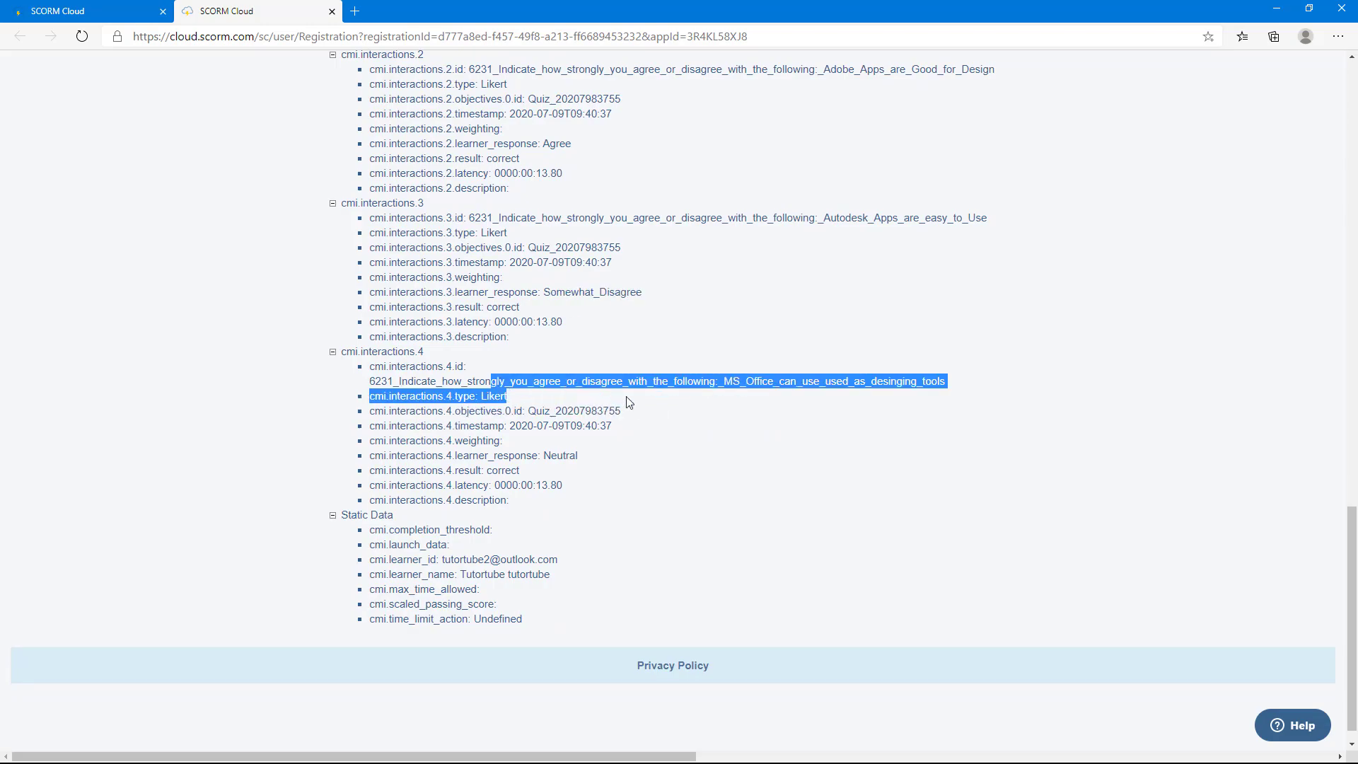
left_click_drag(776, 400, 461, 399)
left_click(710, 384)
left_click_drag(546, 464, 581, 458)
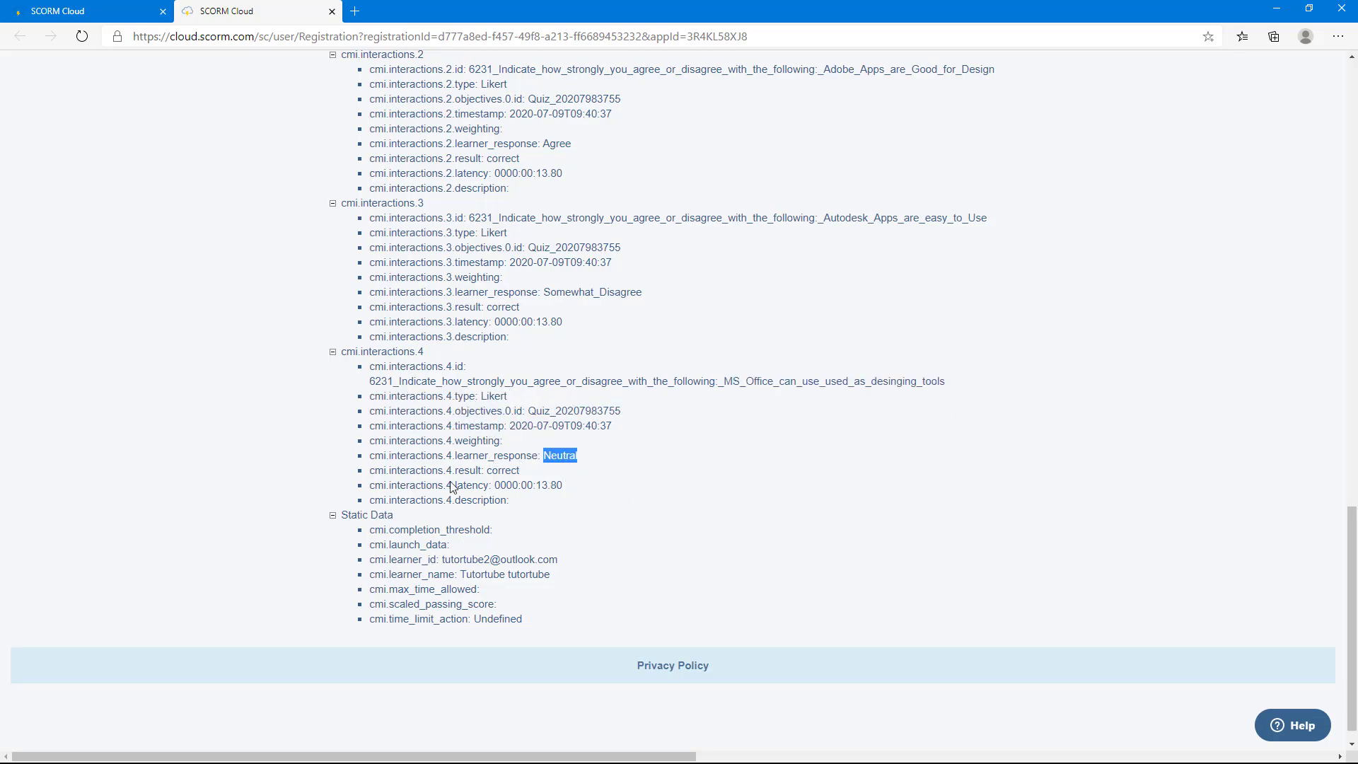
Open the registration's Reportage report and review its expanded Interactions and Course Activity Details sections.
scroll(647, 494, "up", 10)
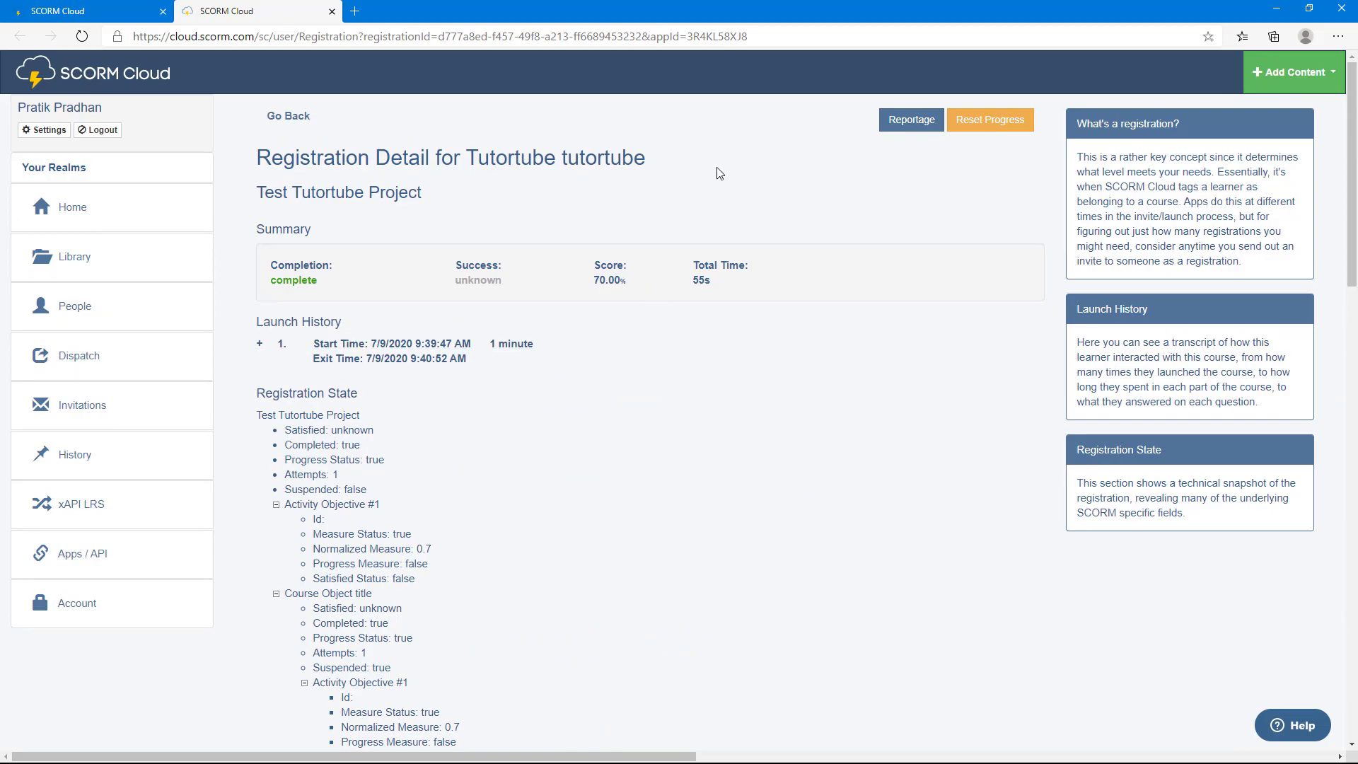
left_click(903, 122)
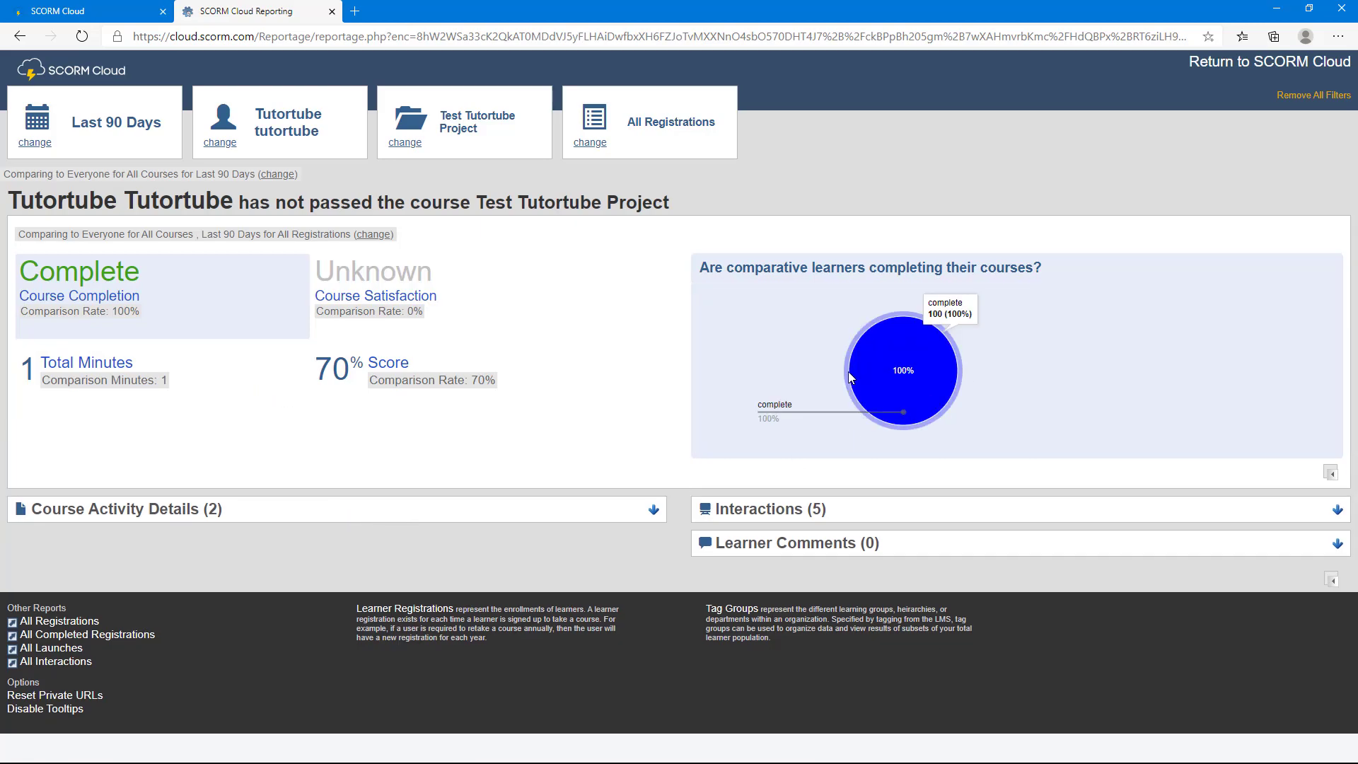
left_click(802, 509)
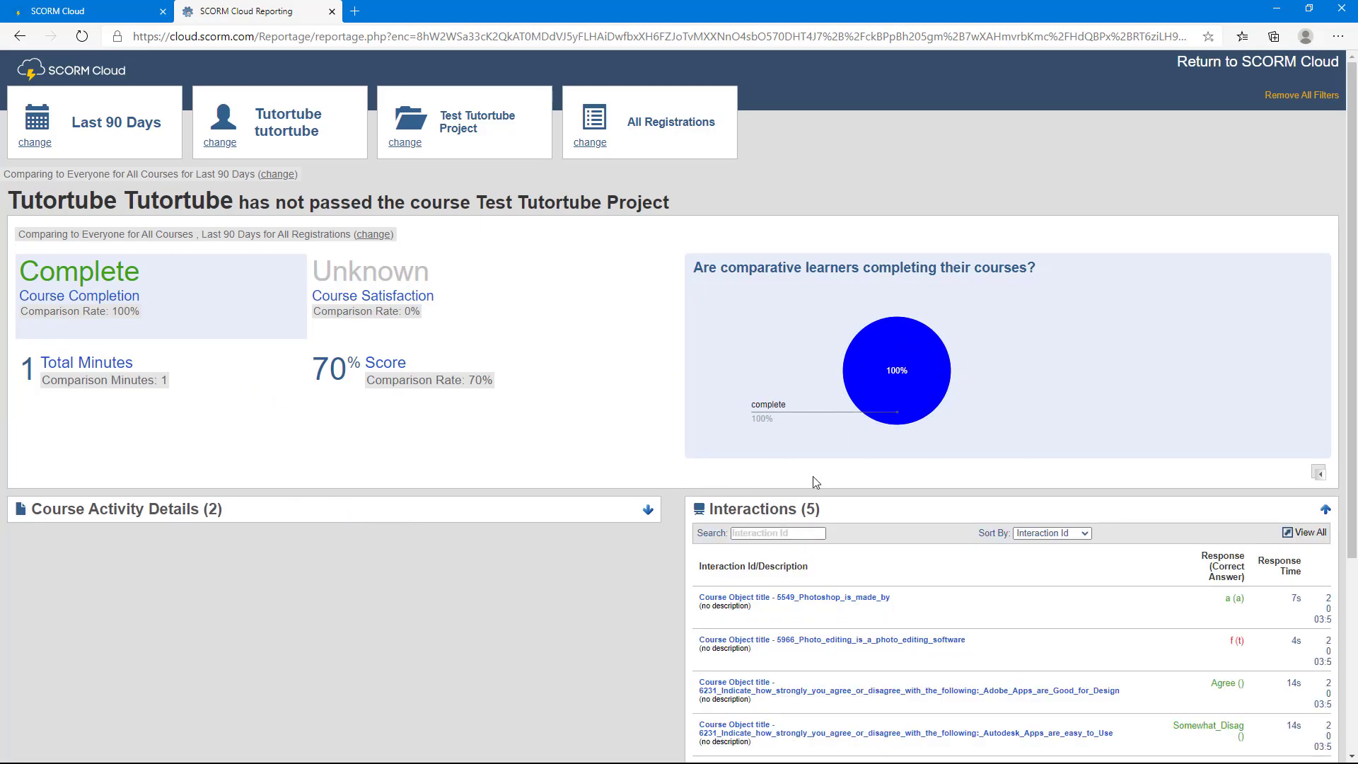
scroll(801, 509, "down", 4)
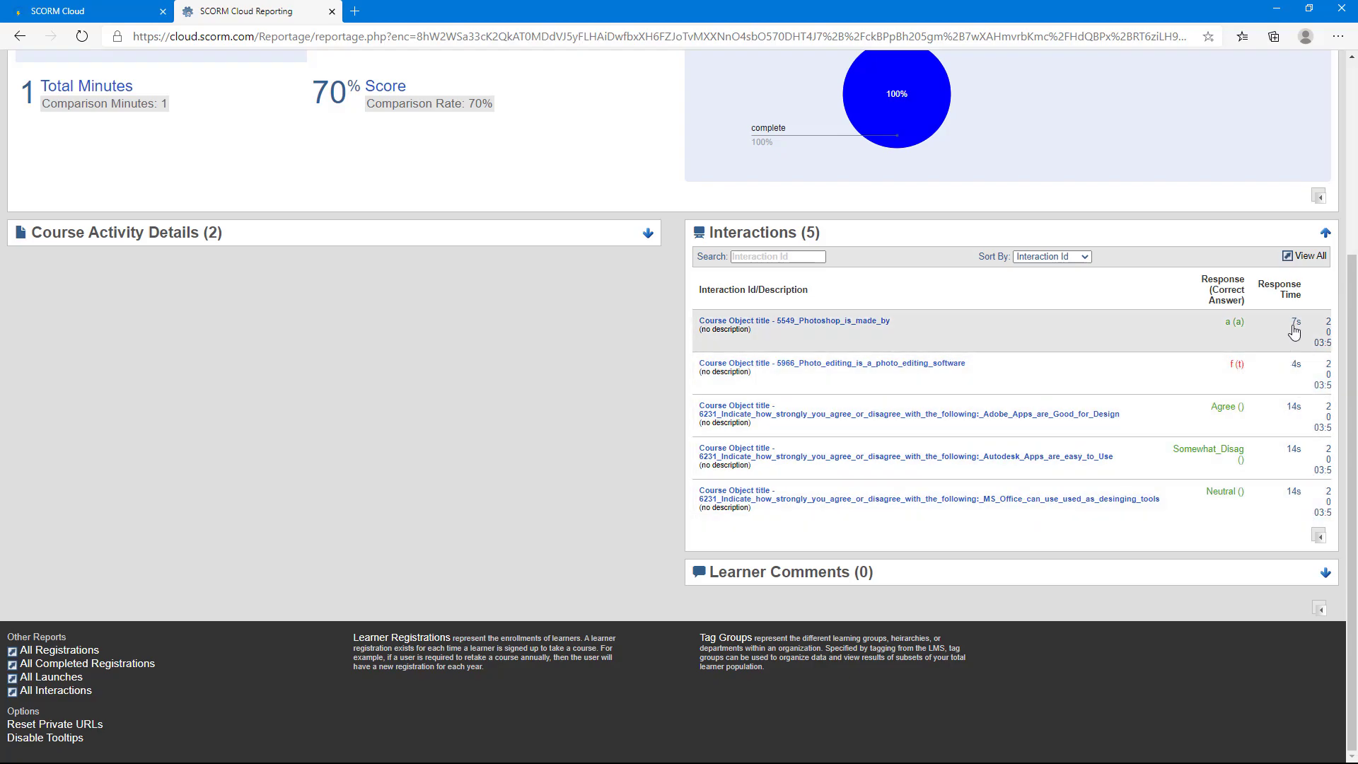
scroll(811, 314, "up", 4)
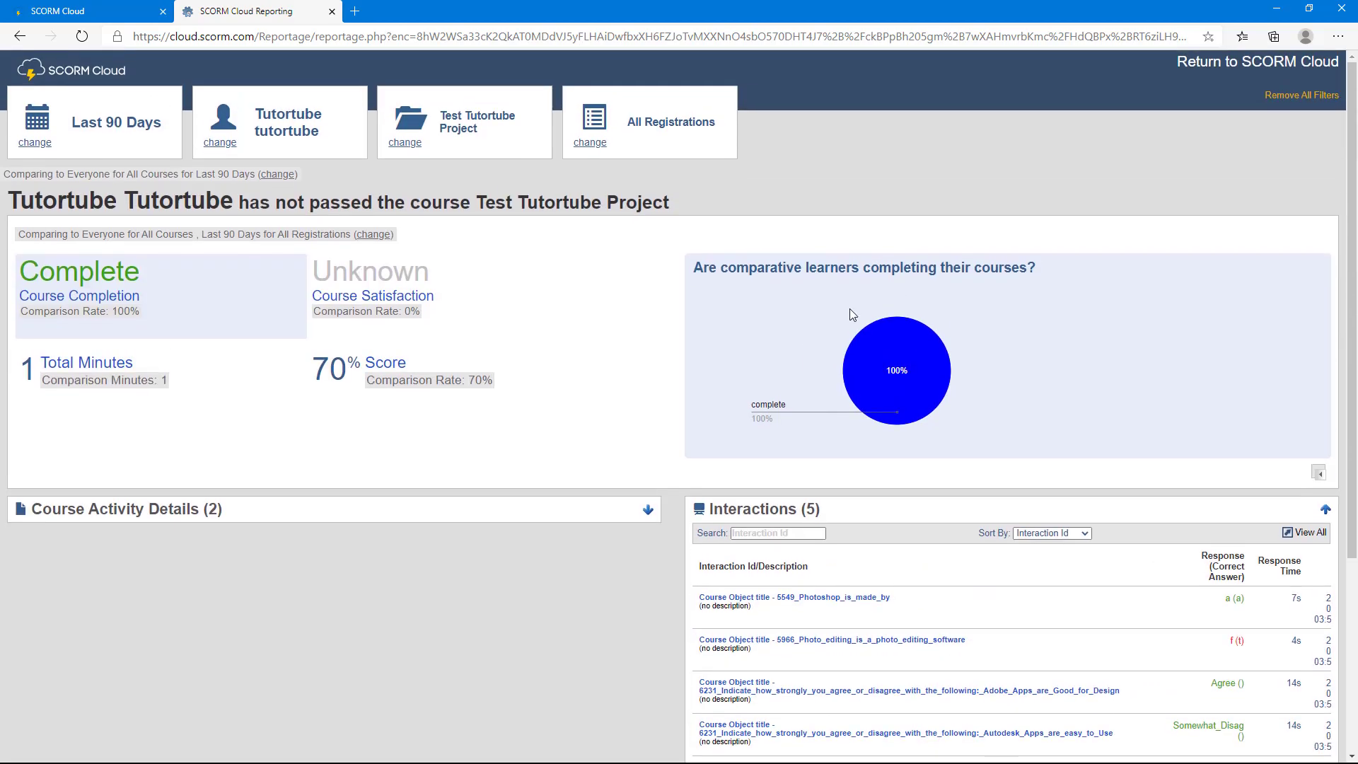
left_click(648, 511)
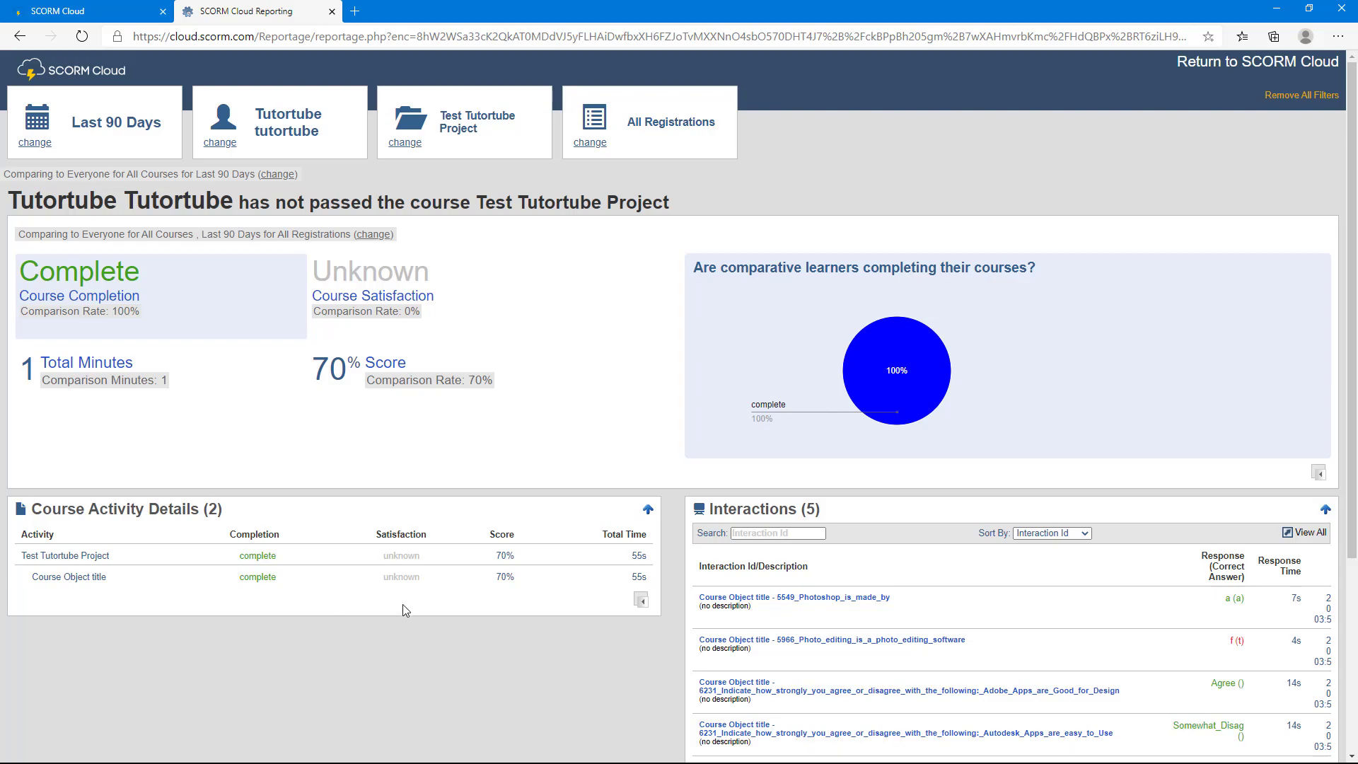